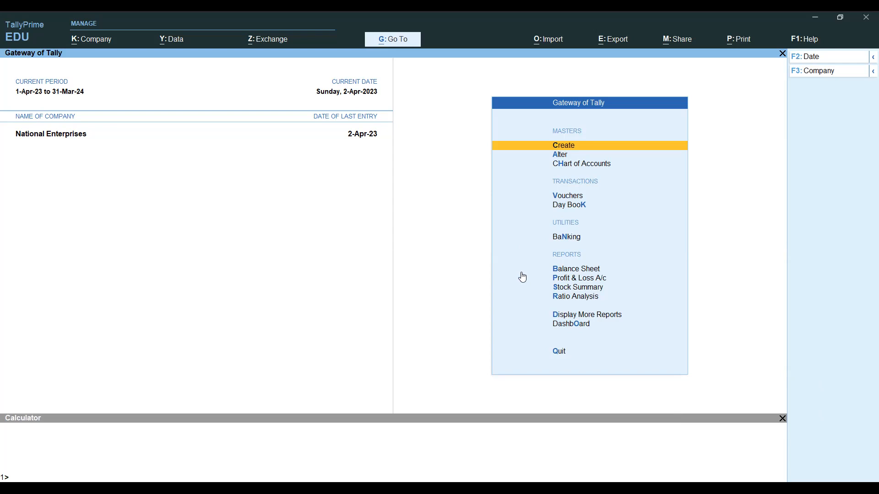
- Review the Sales Order question under the Sales Cycle heading in the assignment workbook
{"action": "key", "text": "alt"}
{"action": "key", "text": "alt+Tab"}
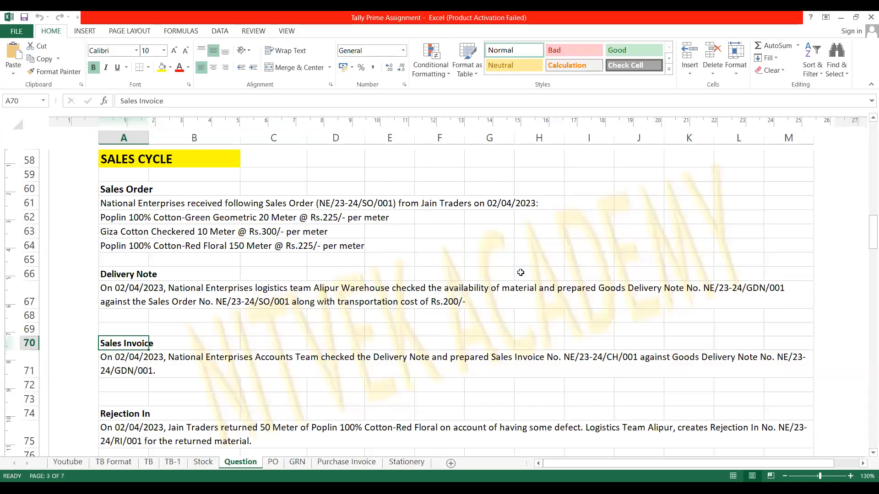
{"action": "key", "text": "Up"}
{"action": "key", "text": "Up"}
{"action": "key", "text": "Up"}
{"action": "key", "text": "Up"}
{"action": "key", "text": "Up"}
{"action": "key", "text": "Up"}
{"action": "key", "text": "Up"}
{"action": "key", "text": "Up"}
{"action": "key", "text": "Up"}
{"action": "key", "text": "Up"}
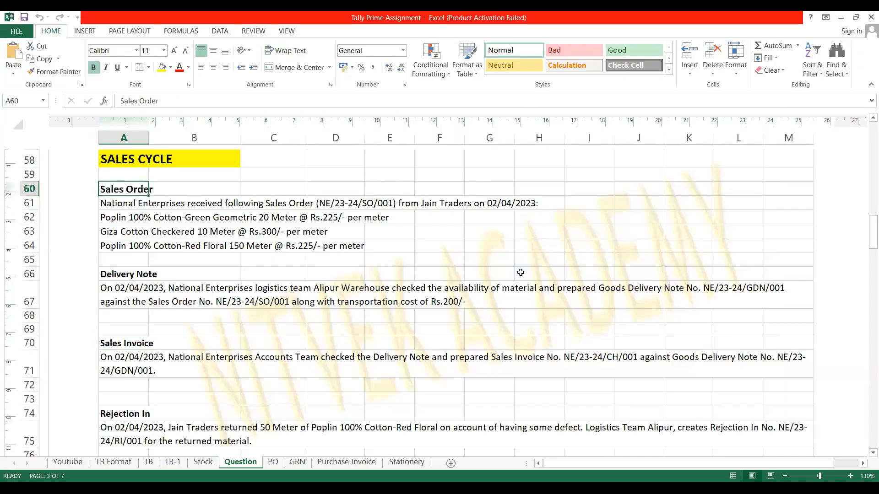
{"action": "key", "text": "Down"}
{"action": "key", "text": "Down"}
{"action": "key", "text": "Down"}
{"action": "key", "text": "Down"}
{"action": "key", "text": "Down"}
{"action": "key", "text": "Down"}
{"action": "key", "text": "Down"}
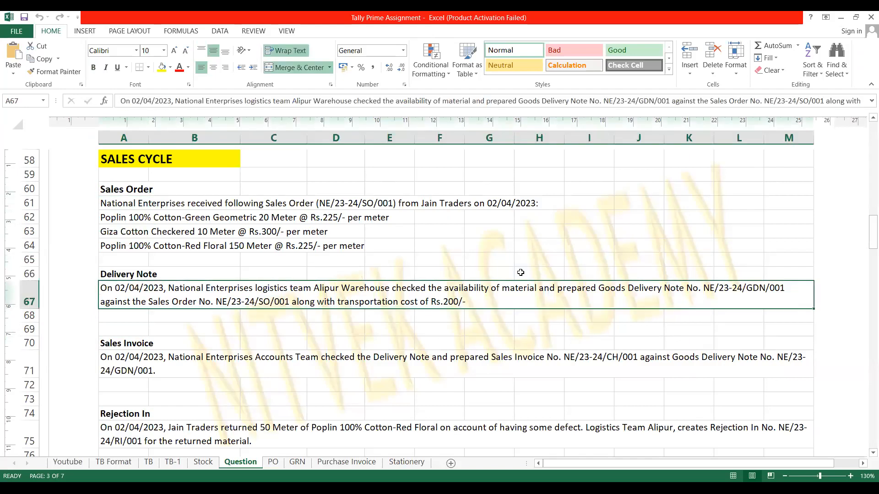
{"action": "key", "text": "Up"}
{"action": "key", "text": "Down"}
{"action": "key", "text": "Down"}
{"action": "key", "text": "Down"}
{"action": "key", "text": "Down"}
{"action": "key", "text": "Down"}
{"action": "key", "text": "Down"}
{"action": "key", "text": "Down"}
{"action": "key", "text": "Down"}
{"action": "key", "text": "Down"}
{"action": "key", "text": "Down"}
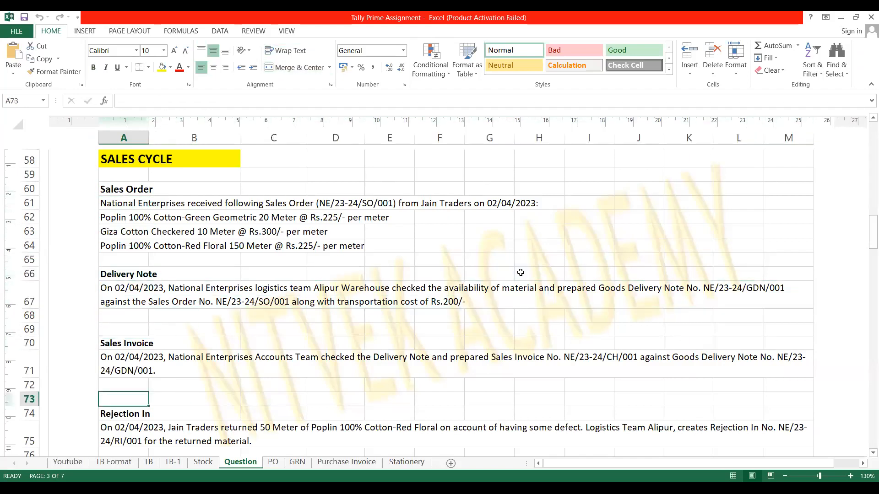
{"action": "key", "text": "Down"}
{"action": "key", "text": "Down"}
{"action": "key", "text": "Down"}
{"action": "key", "text": "Down"}
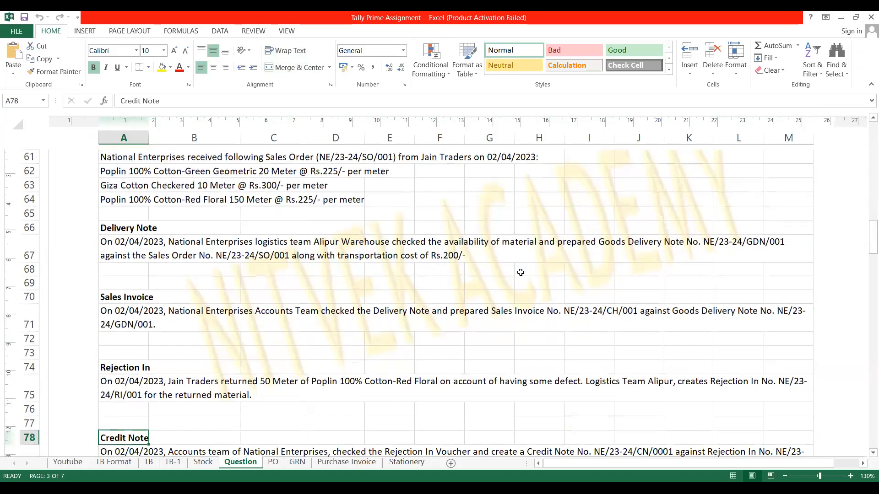
{"action": "key", "text": "Up"}
{"action": "key", "text": "Up"}
{"action": "key", "text": "Up"}
{"action": "key", "text": "Up"}
{"action": "key", "text": "Up"}
{"action": "key", "text": "Up"}
{"action": "key", "text": "Up"}
{"action": "key", "text": "Up"}
{"action": "key", "text": "Up"}
{"action": "key", "text": "Up"}
{"action": "key", "text": "Up"}
{"action": "key", "text": "Up"}
{"action": "key", "text": "Up"}
{"action": "key", "text": "Up"}
{"action": "key", "text": "Up"}
{"action": "key", "text": "Up"}
{"action": "key", "text": "Up"}
{"action": "key", "text": "Up"}
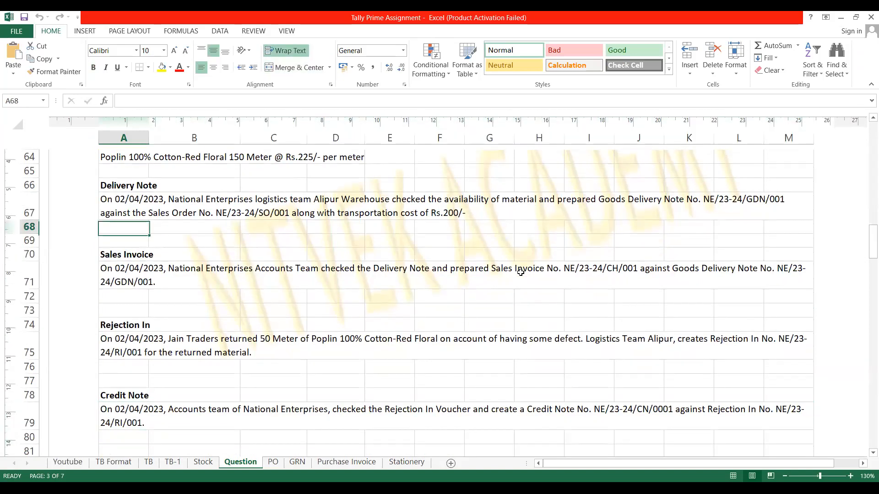
{"action": "key", "text": "Up"}
{"action": "key", "text": "Up"}
{"action": "key", "text": "Up"}
{"action": "key", "text": "Up"}
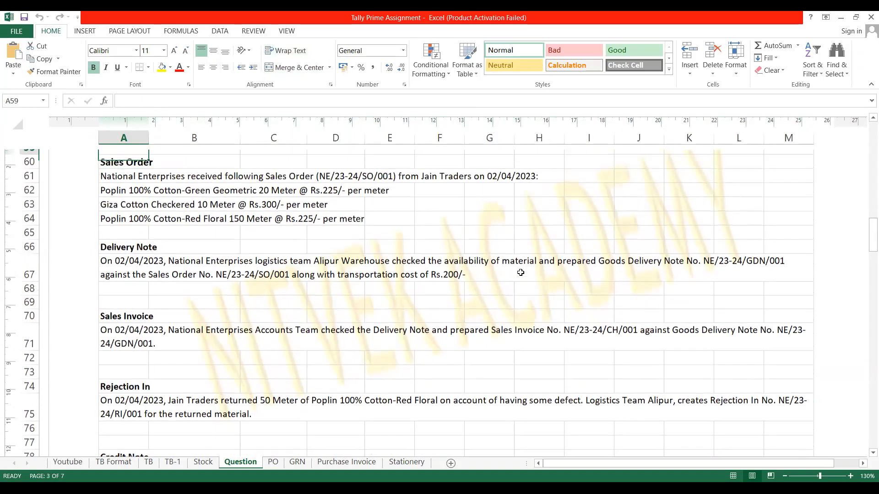
{"action": "key", "text": "Down"}
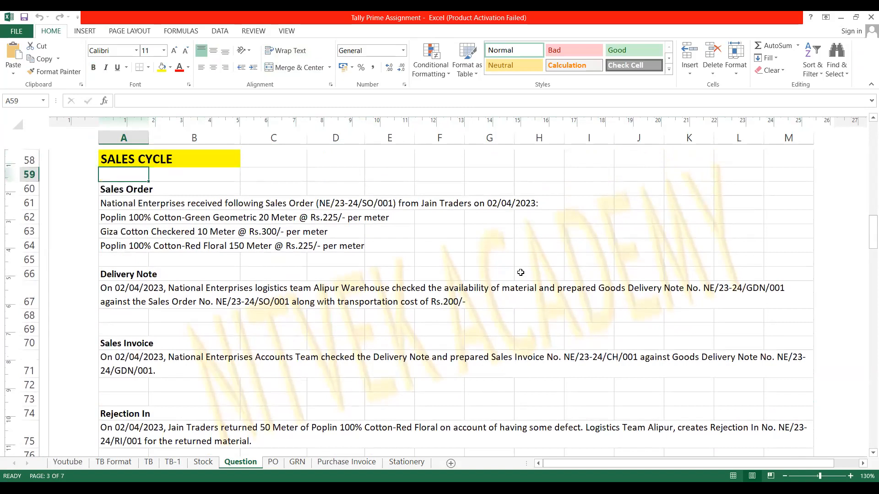
{"action": "key", "text": "Down"}
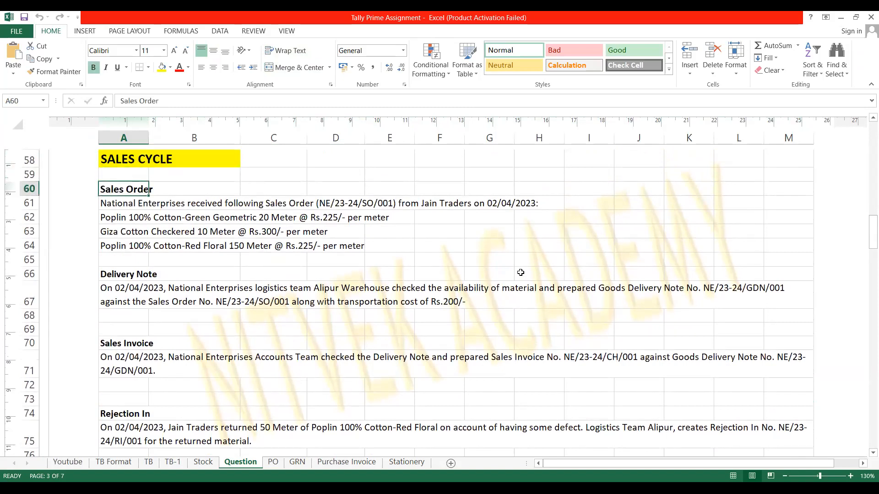
{"action": "key", "text": "Down"}
{"action": "key", "text": "Down"}
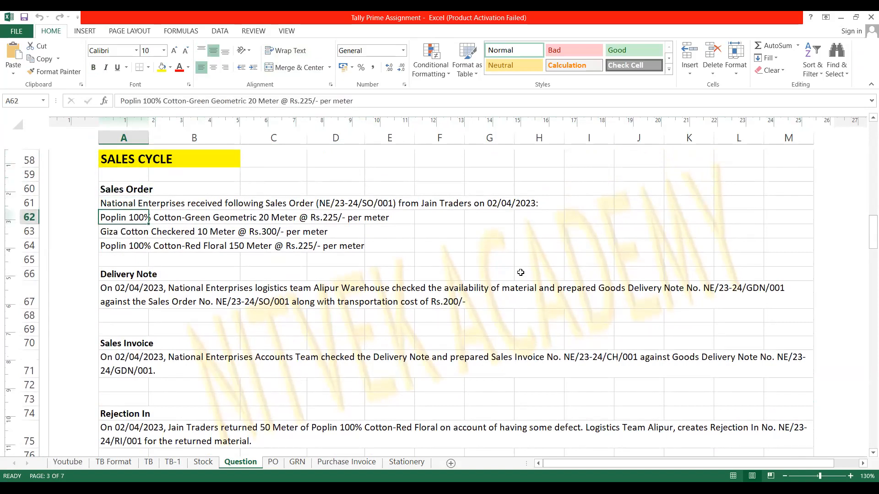
{"action": "key", "text": "Up"}
{"action": "key", "text": "Up"}
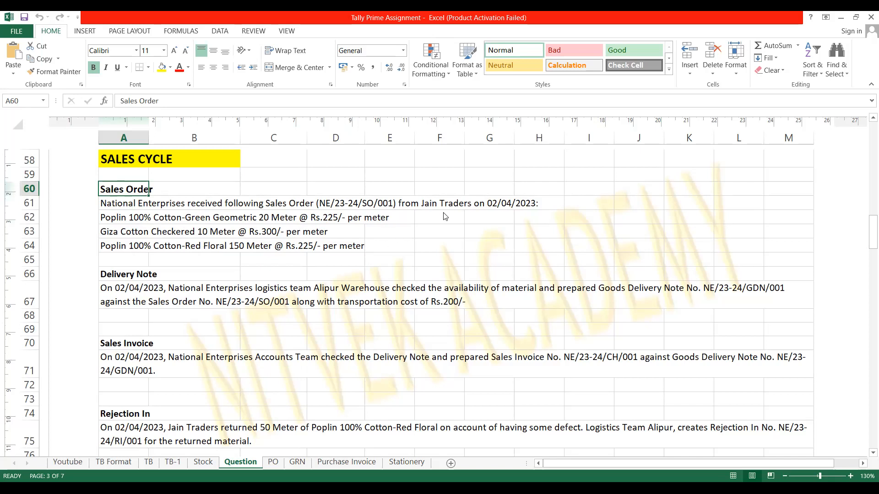
- In voucher entry, show inactive voucher types and choose Sales Order
{"action": "key", "text": "alt+Tab"}
{"action": "key", "text": "Down"}
{"action": "key", "text": "Down"}
{"action": "key", "text": "Down"}
{"action": "key", "text": "Up"}
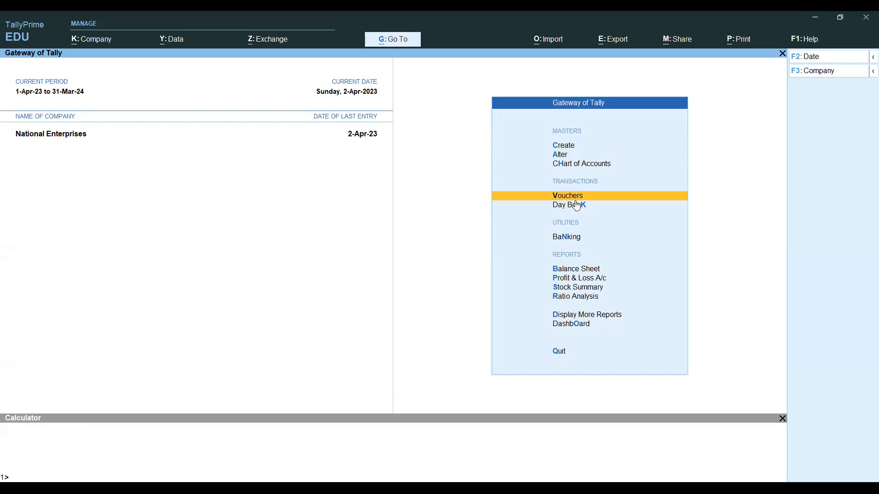
{"action": "key", "text": "Return"}
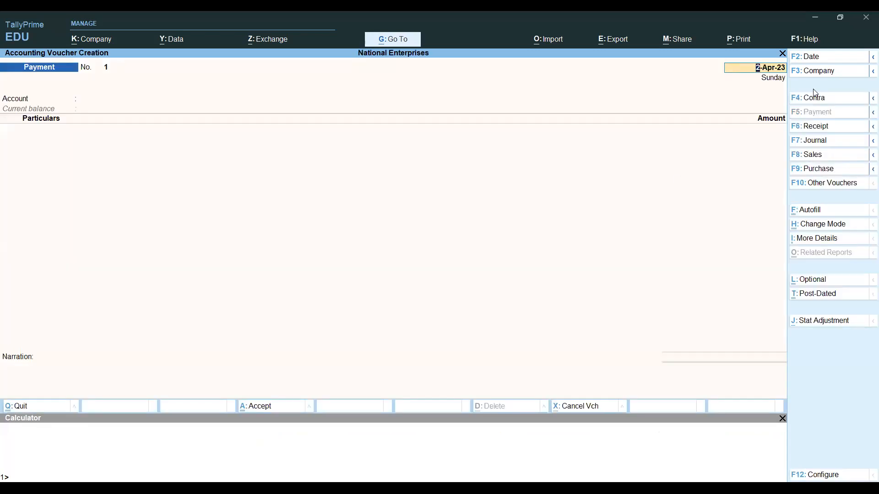
{"action": "left_click", "coordinate": [816, 184]}
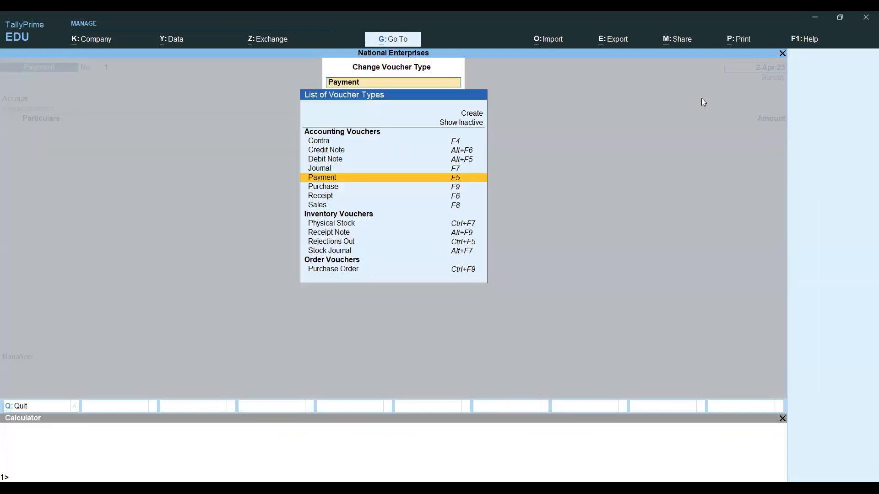
{"action": "left_click", "coordinate": [474, 123]}
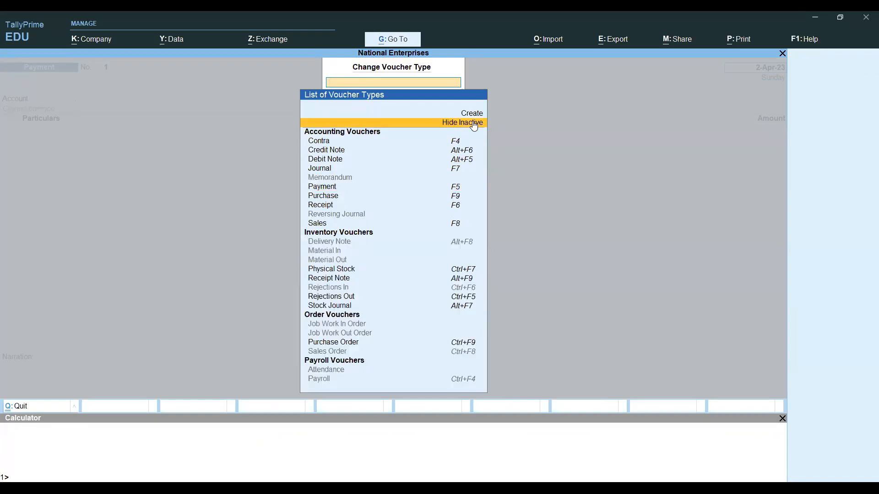
{"action": "key", "text": "Down"}
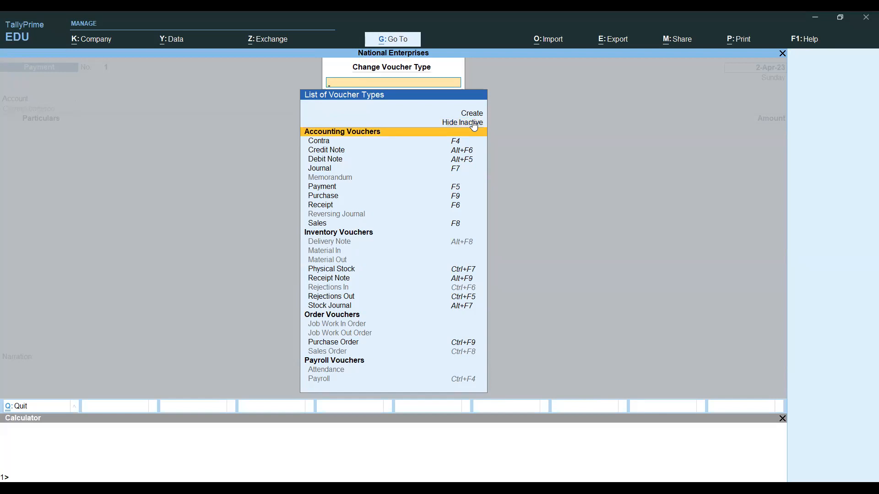
{"action": "key", "text": "Down"}
{"action": "key", "text": "Down"}
{"action": "key", "text": "Down"}
{"action": "key", "text": "Down"}
{"action": "key", "text": "Down"}
{"action": "key", "text": "Down"}
{"action": "key", "text": "Down"}
{"action": "key", "text": "Down"}
{"action": "key", "text": "Down"}
{"action": "key", "text": "Down"}
{"action": "key", "text": "Down"}
{"action": "key", "text": "Down"}
{"action": "key", "text": "Down"}
{"action": "key", "text": "Down"}
{"action": "key", "text": "Down"}
{"action": "key", "text": "Down"}
{"action": "key", "text": "Down"}
{"action": "key", "text": "Down"}
{"action": "key", "text": "Down"}
{"action": "key", "text": "Down"}
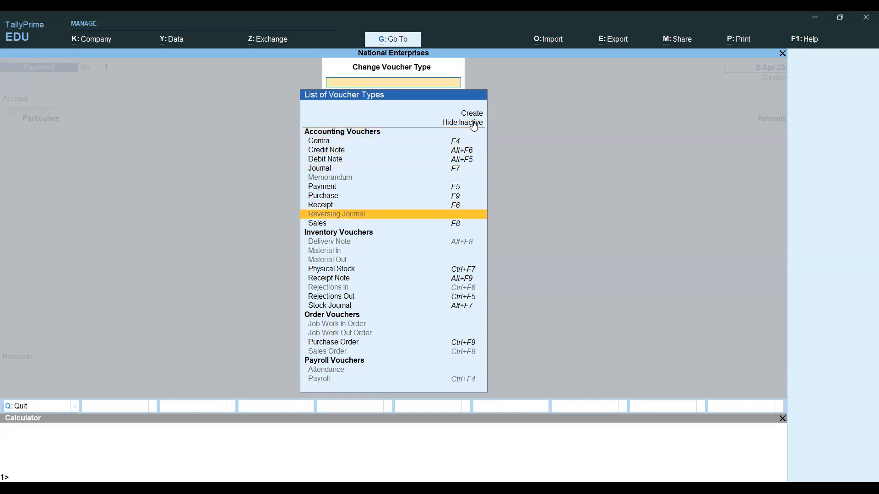
{"action": "key", "text": "Down"}
{"action": "key", "text": "Down"}
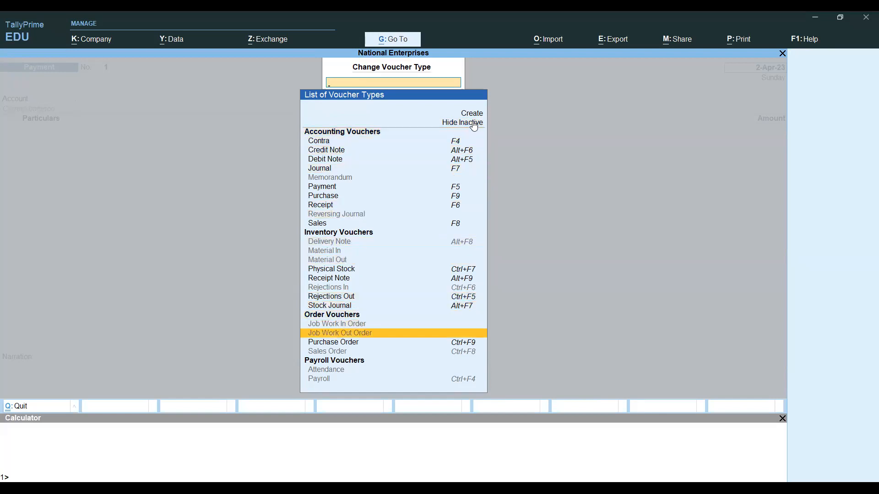
{"action": "key", "text": "Down"}
{"action": "key", "text": "Down"}
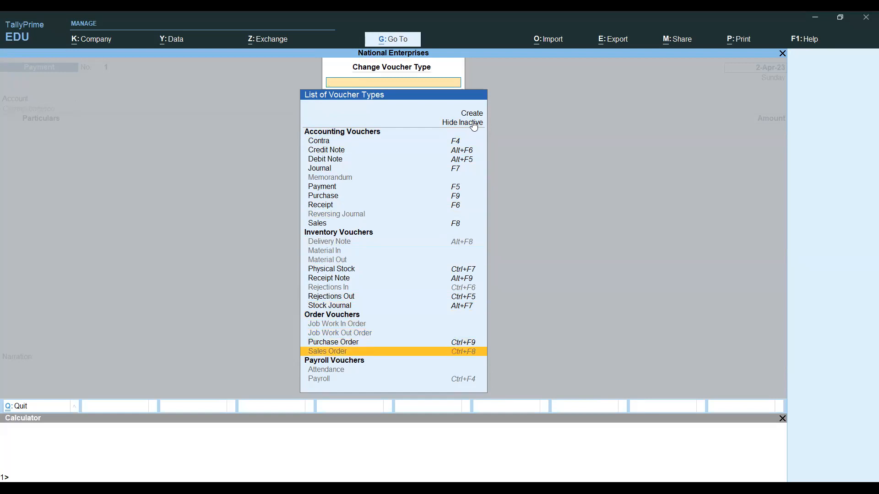
{"action": "key", "text": "Return"}
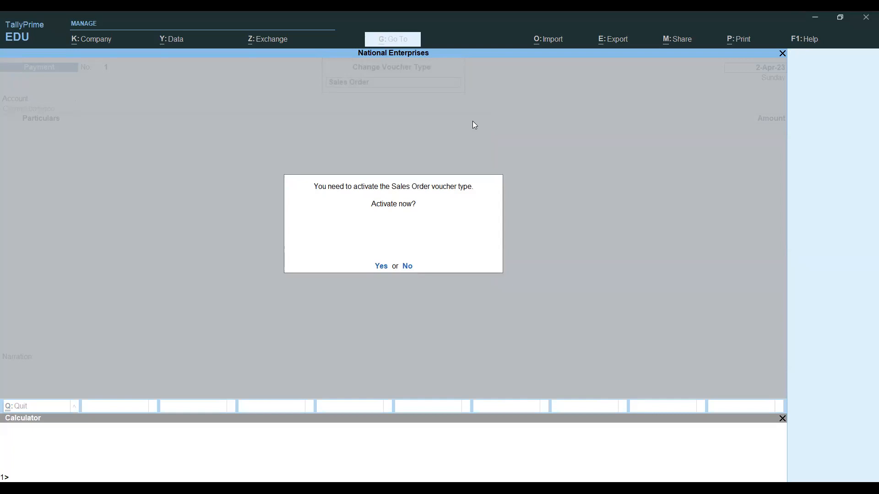
- Activate Sales Order and set Jain Traders as party on Sales Order No. 1 dated 2-Apr-23
{"action": "key", "text": "y"}
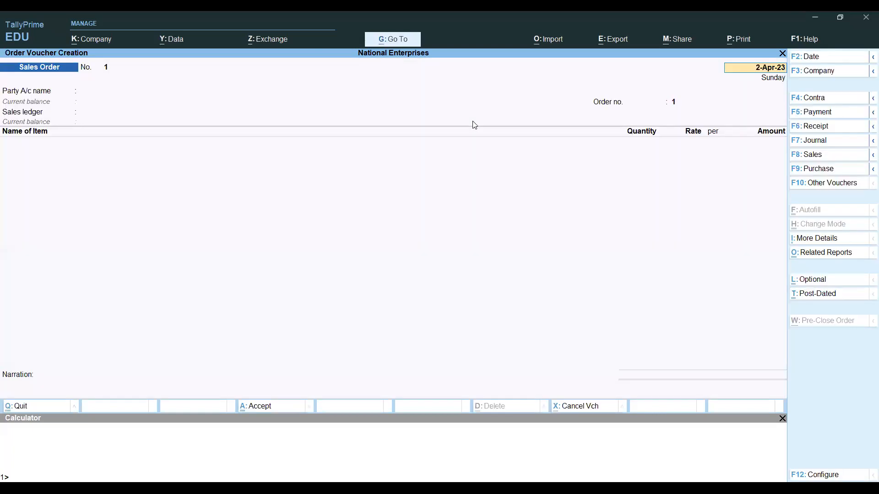
{"action": "key", "text": "ctrl"}
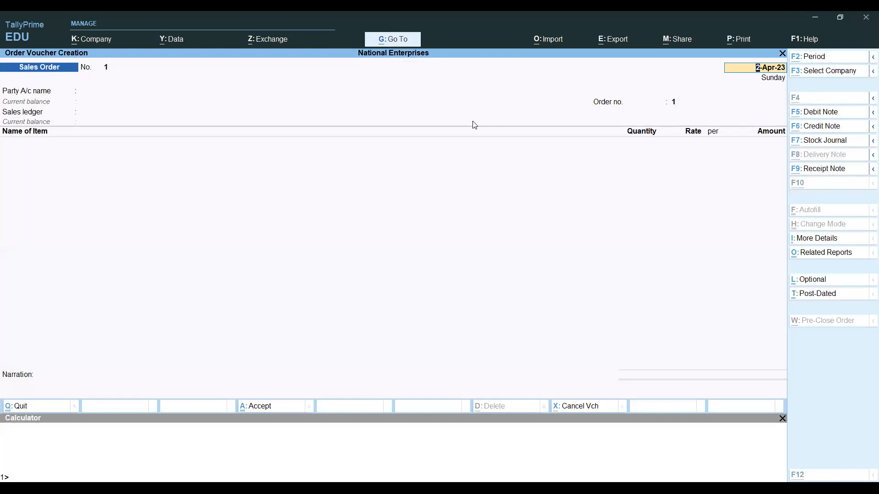
{"action": "key", "text": "alt+Tab"}
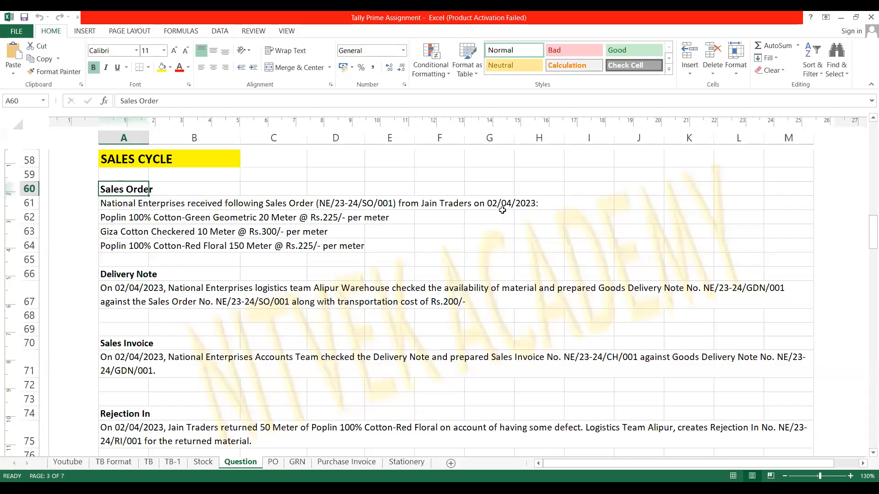
{"action": "key", "text": "alt+Tab"}
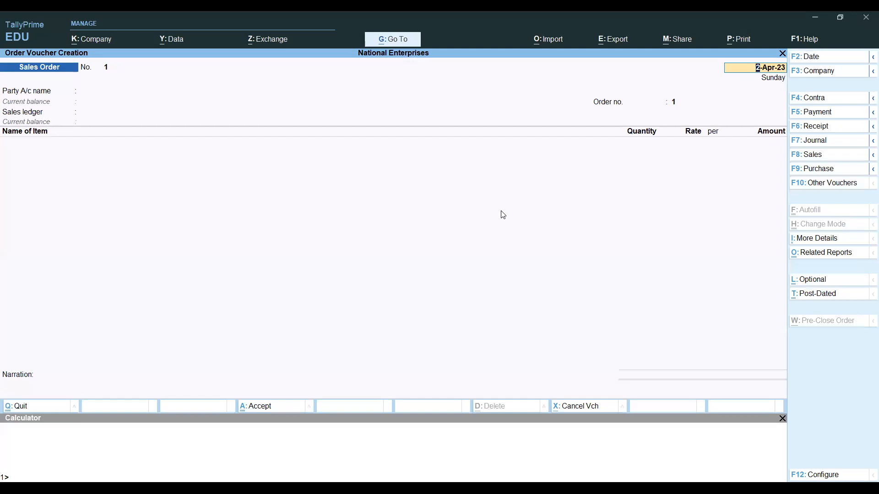
{"action": "key", "text": "Return"}
{"action": "key", "text": "ctrl"}
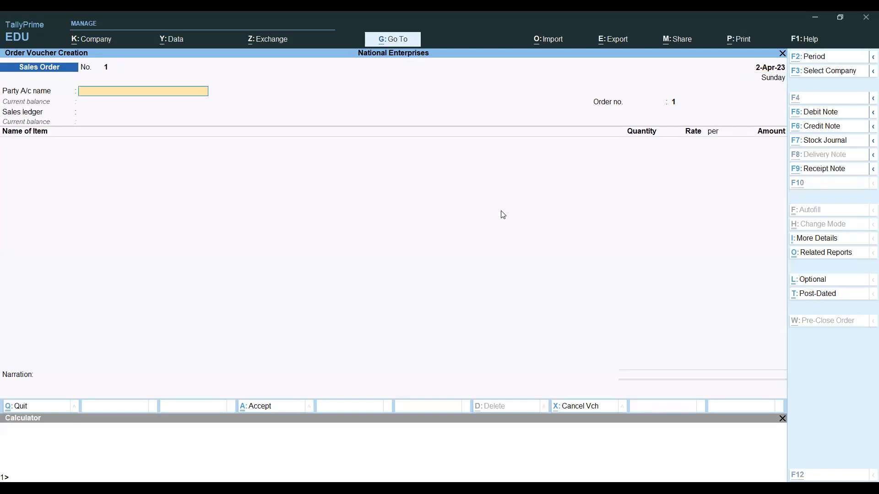
{"action": "key", "text": "alt+Tab"}
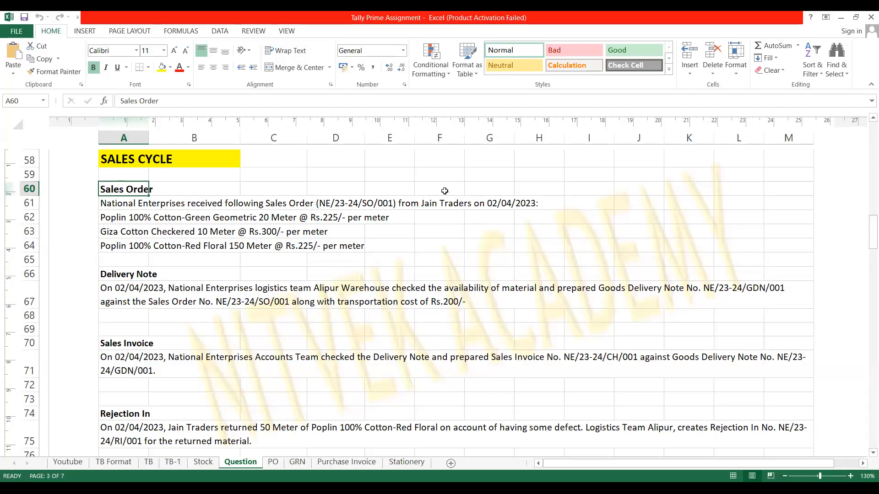
{"action": "key", "text": "alt+Tab"}
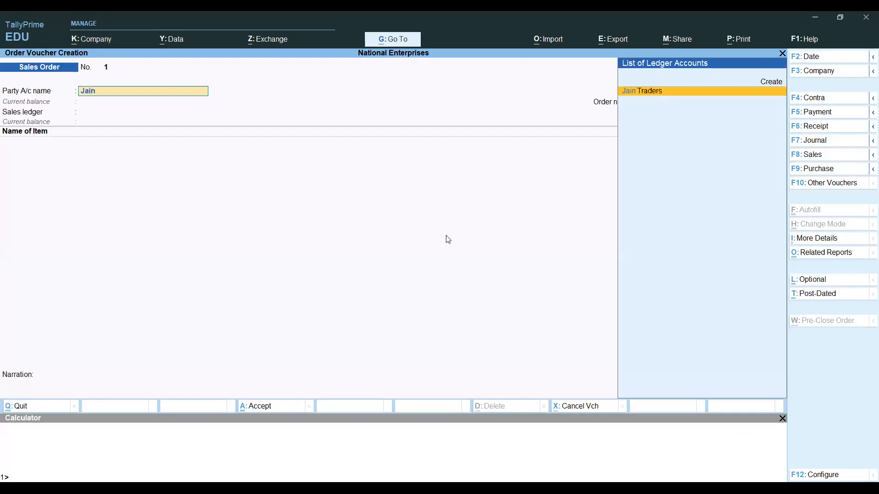
{"action": "key", "text": "Return"}
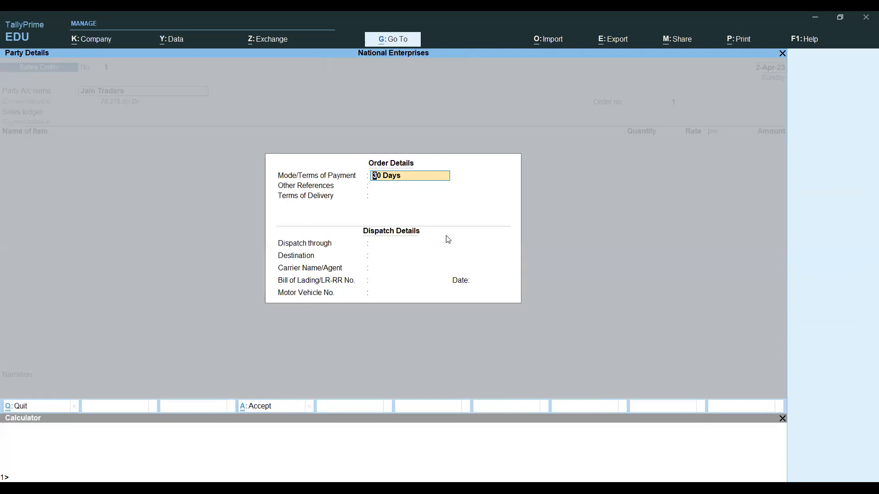
- Keep 30 Days as payment terms and leave terms of delivery blank
{"action": "key", "text": "Return"}
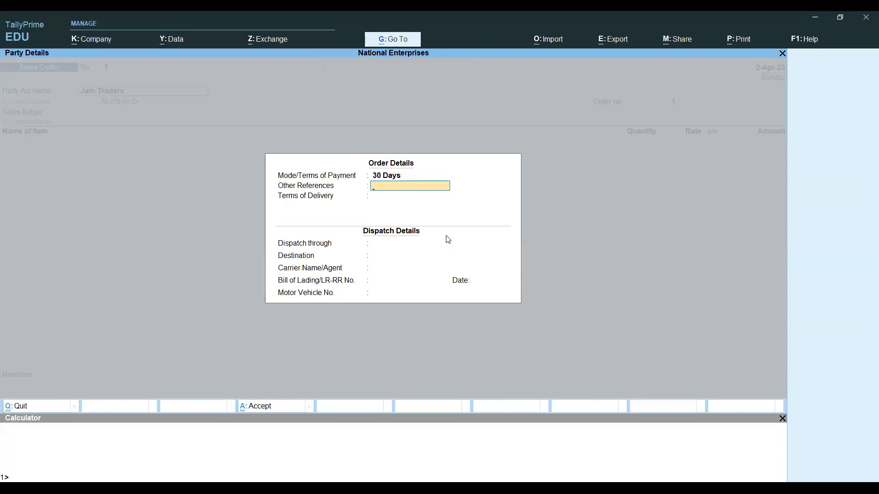
{"action": "key", "text": "BackSpace"}
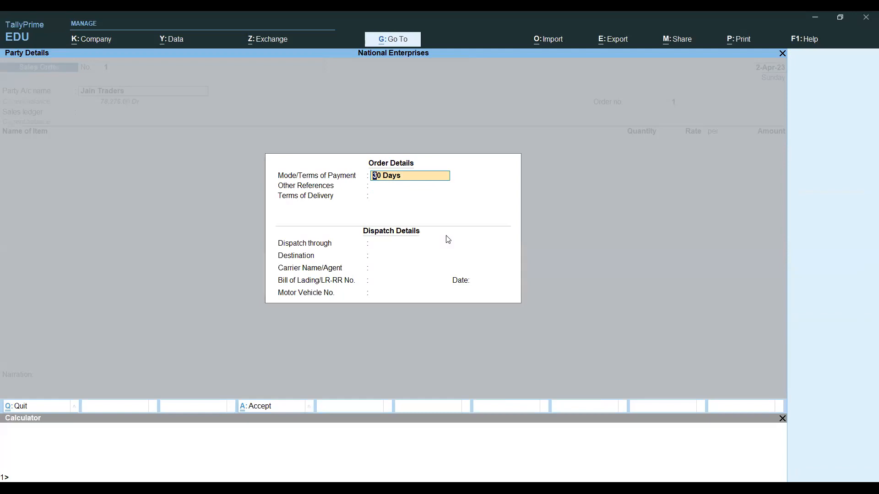
{"action": "key", "text": "Return"}
{"action": "key", "text": "Return"}
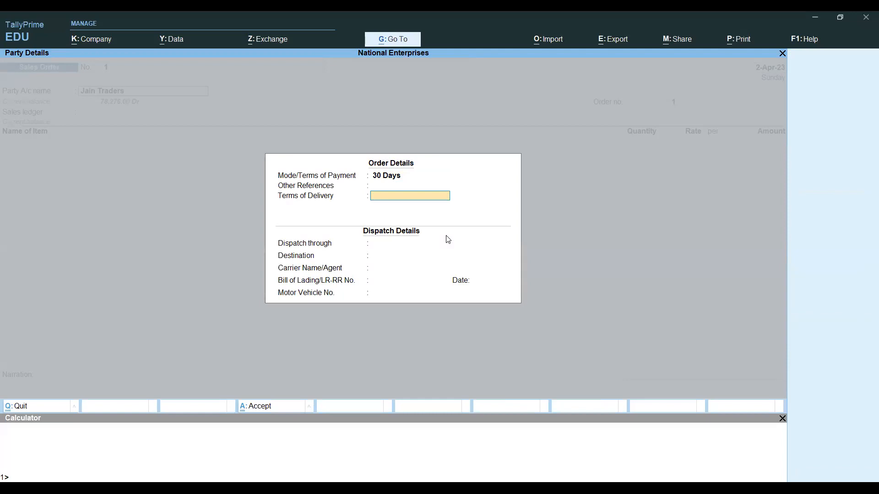
{"action": "key", "text": "Return"}
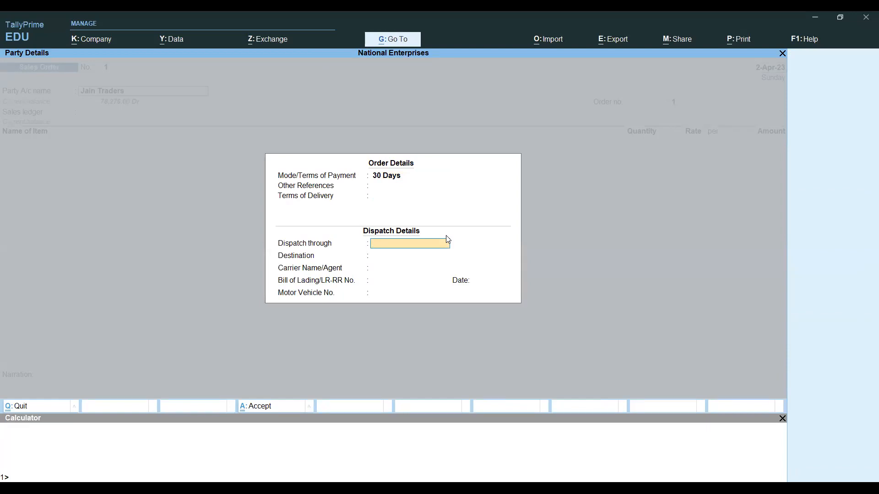
- Leave dispatch through, destination, carrier, and bill of lading number and date blank
{"action": "key", "text": "Return"}
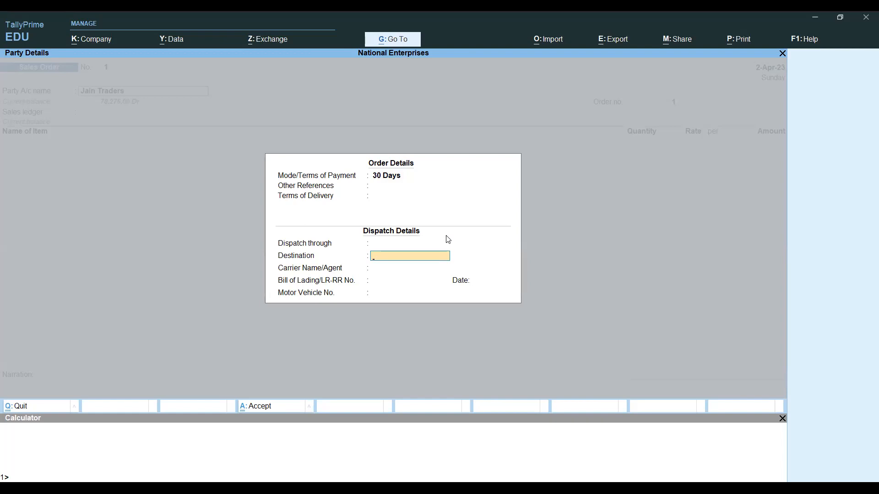
{"action": "key", "text": "Return"}
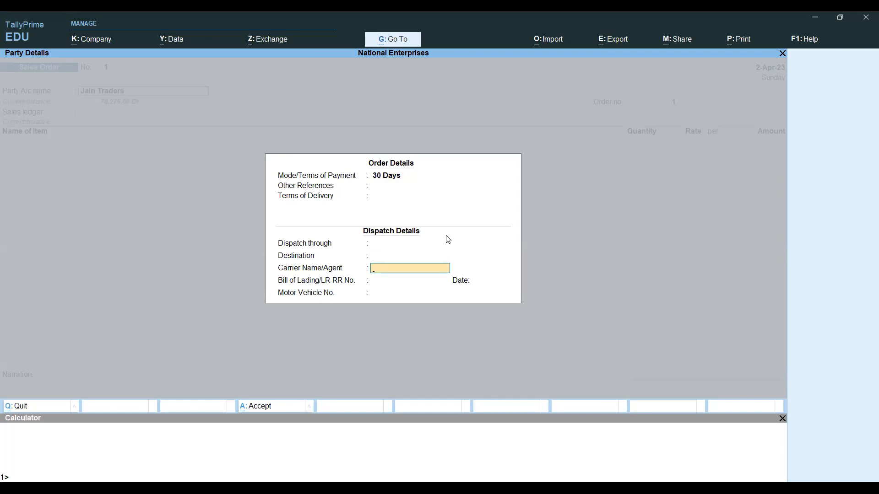
{"action": "key", "text": "Return"}
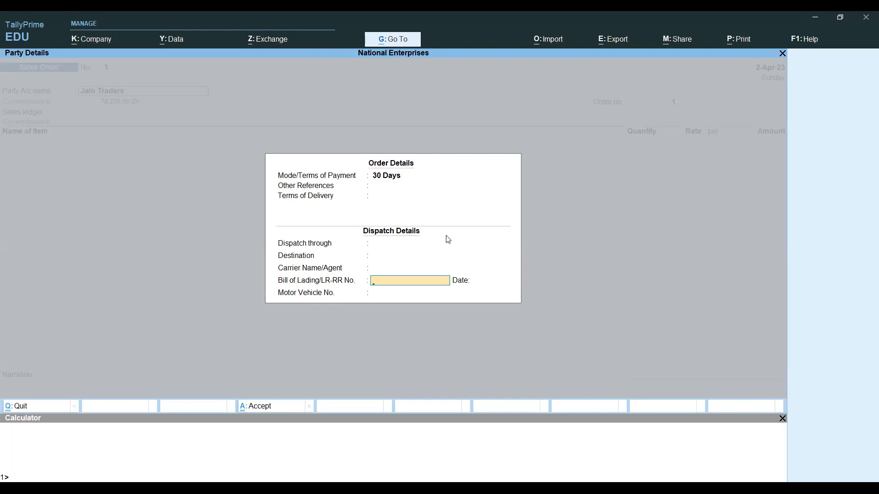
{"action": "key", "text": "Return"}
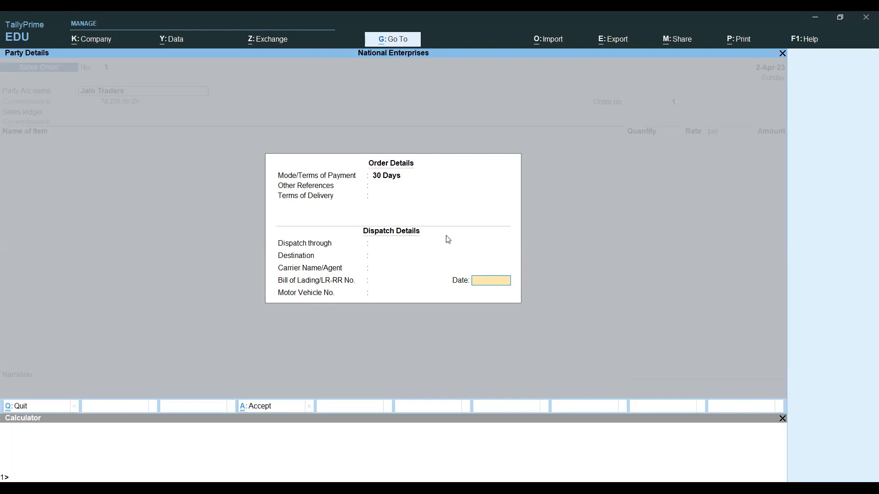
{"action": "key", "text": "Return"}
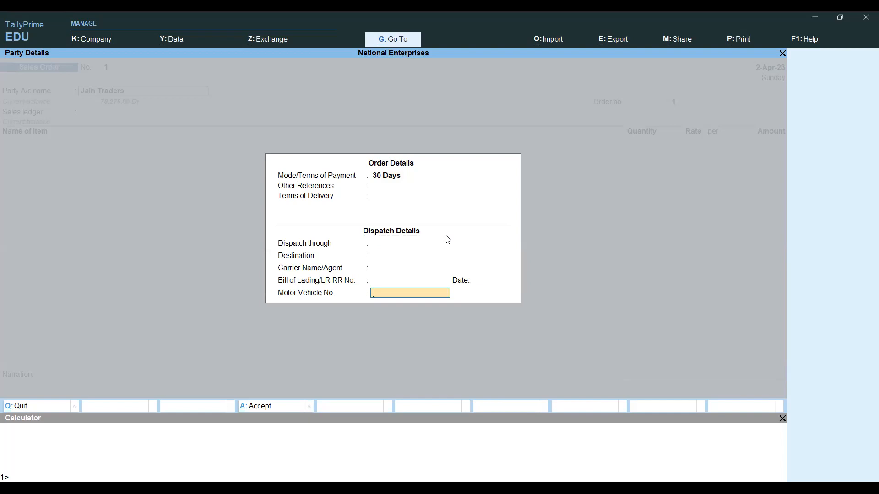
{"action": "key", "text": "Return"}
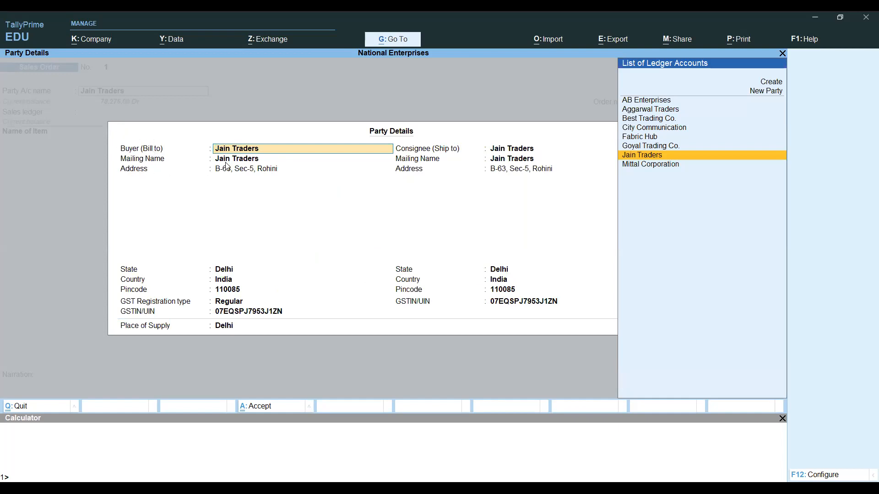
- Accept Jain Traders as buyer and consignee, Regular GST registration, and Delhi as place of supply
{"action": "left_click", "coordinate": [252, 170]}
{"action": "key", "text": "Return"}
{"action": "key", "text": "Return"}
{"action": "key", "text": "Return"}
{"action": "key", "text": "Return"}
{"action": "key", "text": "Return"}
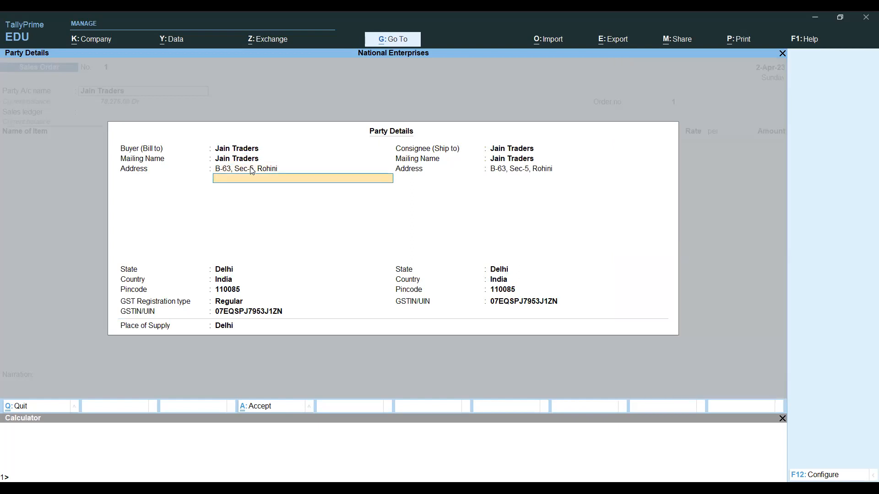
{"action": "key", "text": "Return"}
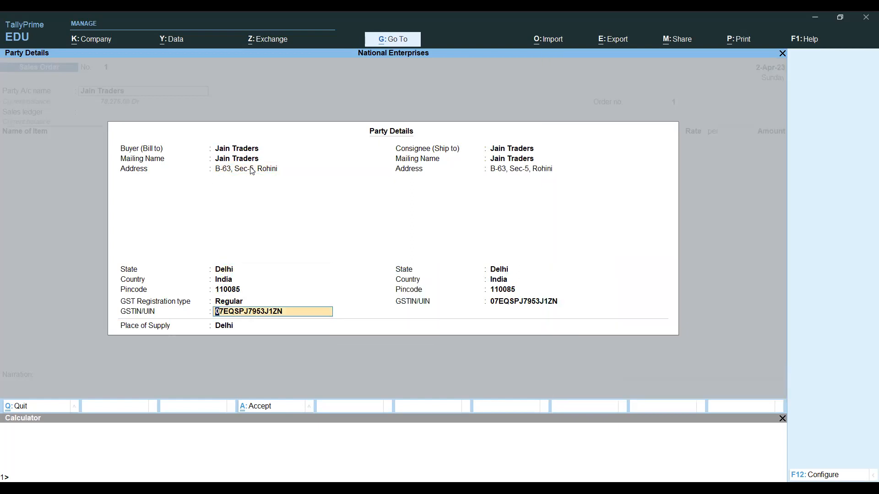
{"action": "key", "text": "Return"}
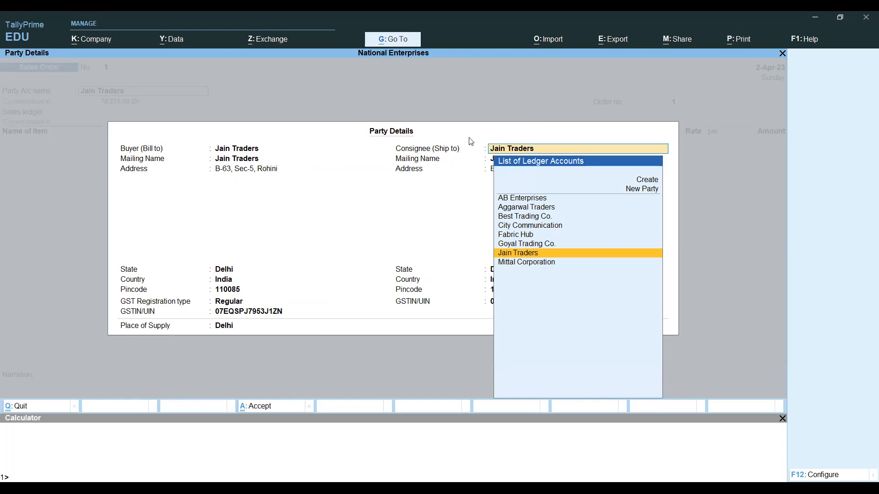
{"action": "key", "text": "Return"}
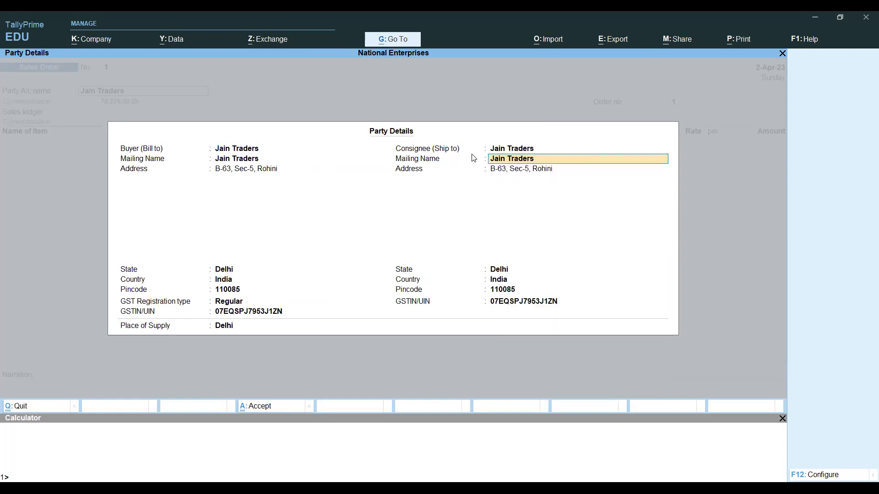
{"action": "key", "text": "Return"}
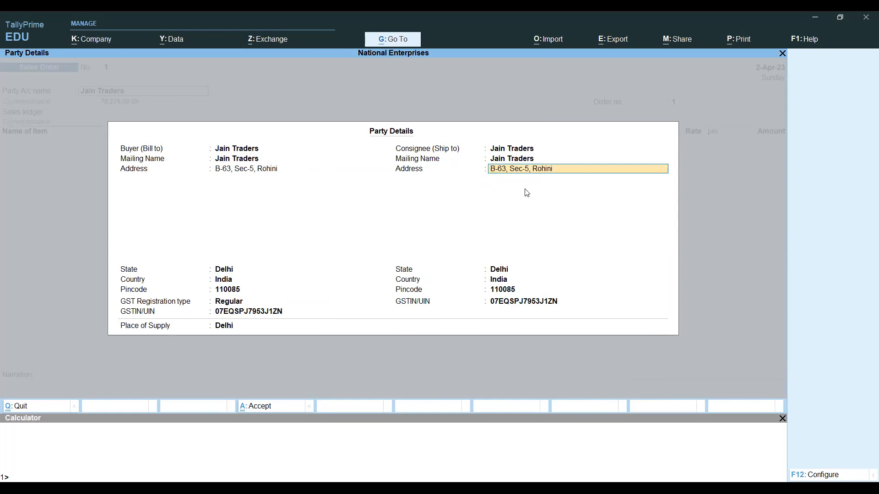
{"action": "key", "text": "Return"}
{"action": "key", "text": "Return"}
{"action": "key", "text": "Return"}
{"action": "key", "text": "Return"}
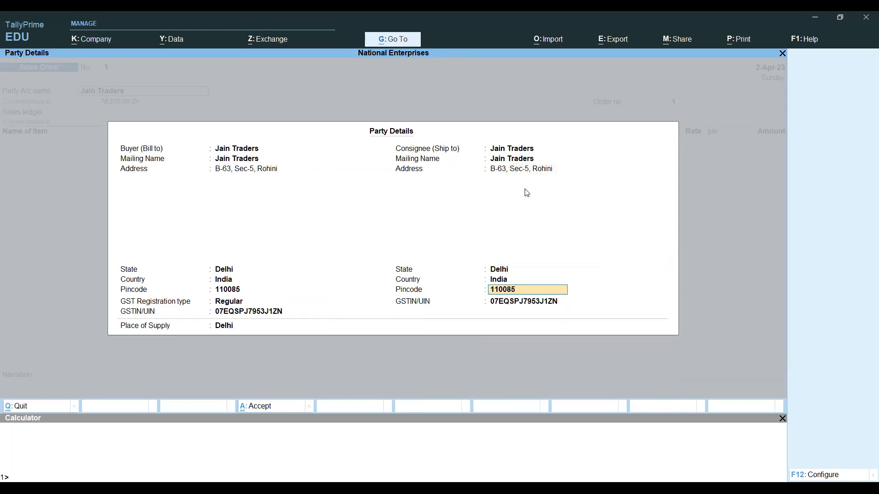
{"action": "key", "text": "Return"}
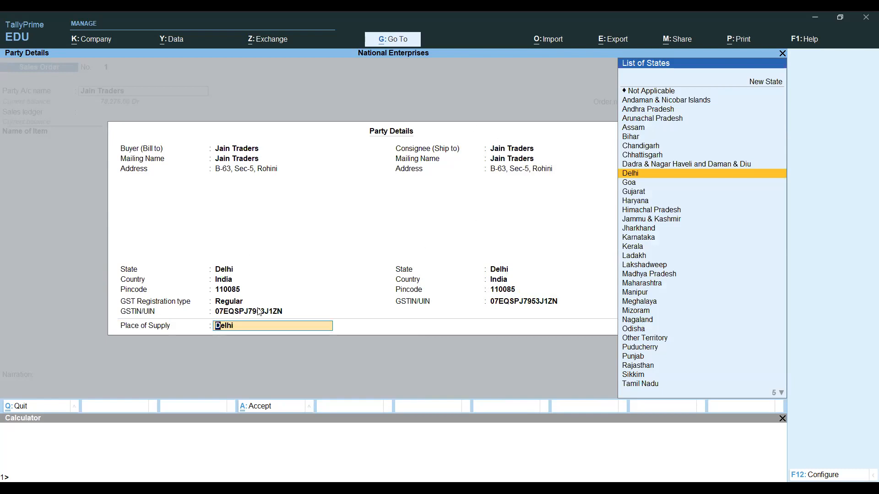
{"action": "key", "text": "Return"}
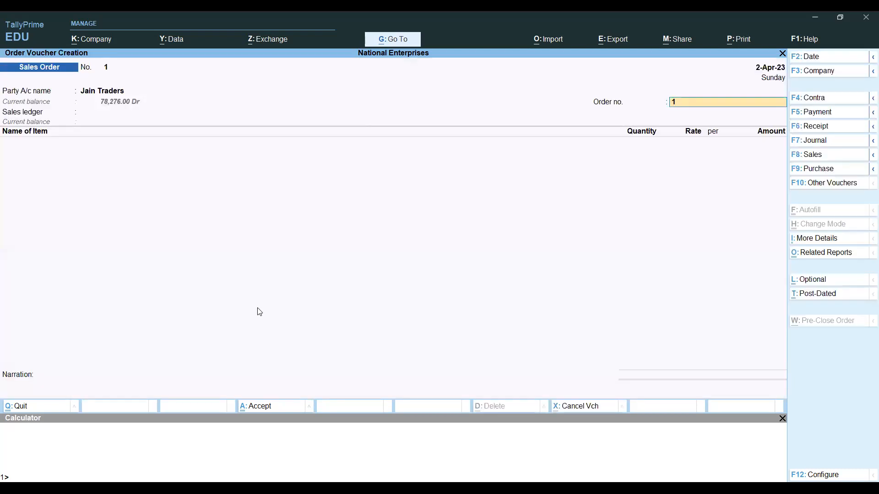
- Copy NE/23-24/SO/001 from Excel cell A61 and paste it as the Order no
{"action": "key", "text": "ctrl"}
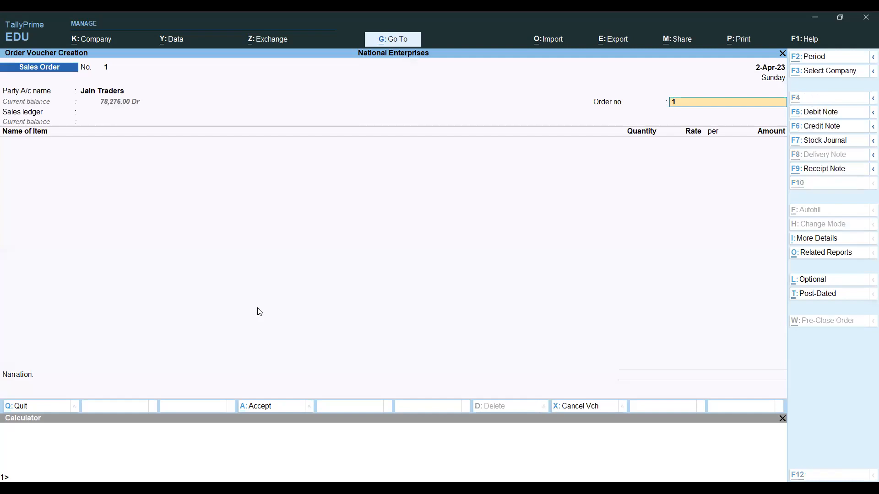
{"action": "key", "text": "alt+Tab"}
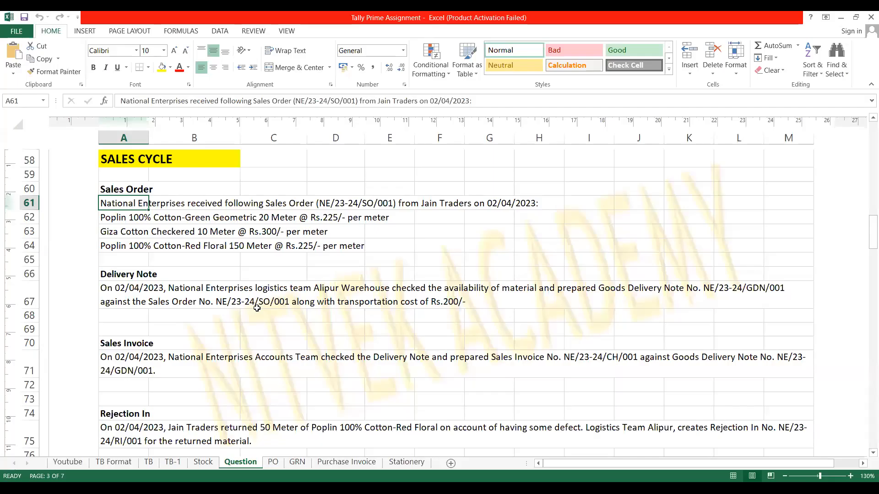
{"action": "key", "text": "F2"}
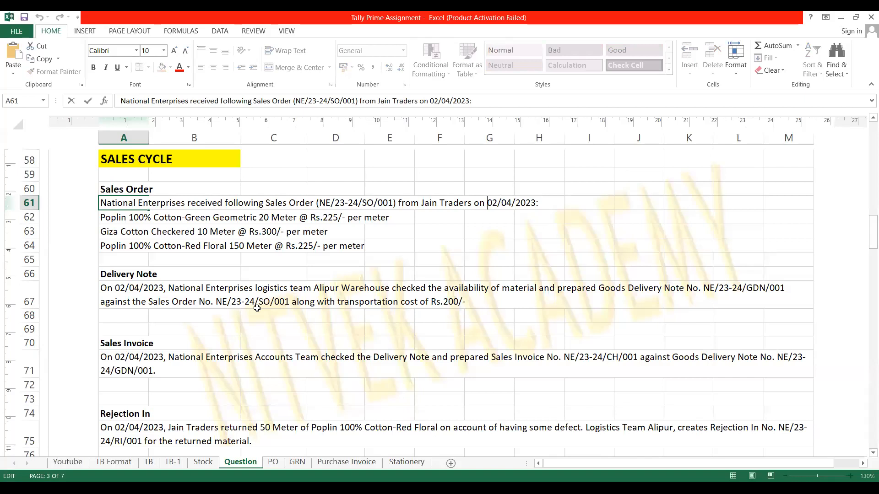
{"action": "key", "text": "Left"}
{"action": "key", "text": "Left"}
{"action": "key", "text": "Left"}
{"action": "key", "text": "Left"}
{"action": "key", "text": "Left"}
{"action": "key", "text": "Left"}
{"action": "key", "text": "shift+Left"}
{"action": "key", "text": "shift+Left"}
{"action": "key", "text": "shift+Left"}
{"action": "key", "text": "shift+Left"}
{"action": "key", "text": "shift+Left"}
{"action": "key", "text": "shift+Left"}
{"action": "key", "text": "shift+Left"}
{"action": "key", "text": "shift+Left"}
{"action": "key", "text": "shift+Left"}
{"action": "key", "text": "shift+Left"}
{"action": "key", "text": "shift+Left"}
{"action": "key", "text": "shift+Left"}
{"action": "key", "text": "shift+Left"}
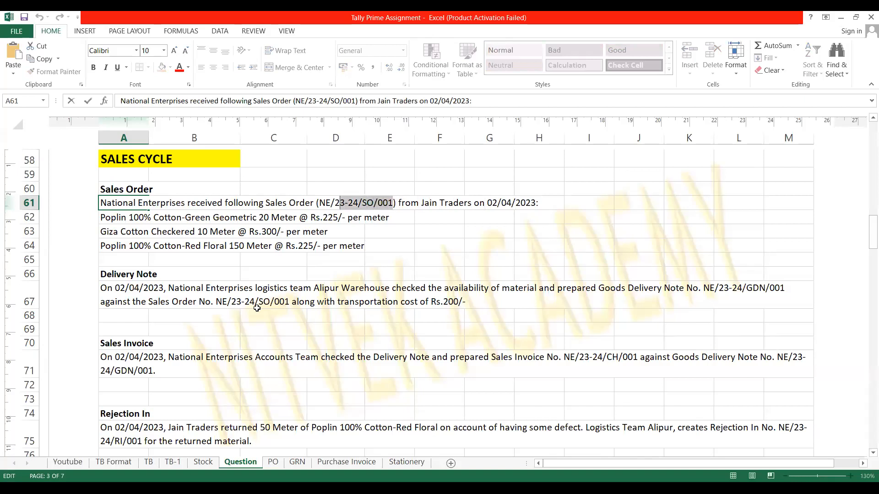
{"action": "key", "text": "shift+Left"}
{"action": "key", "text": "shift+Left"}
{"action": "key", "text": "Return"}
{"action": "key", "text": "alt+Tab"}
{"action": "key", "text": "ctrl+alt+v"}
{"action": "key", "text": "Return"}
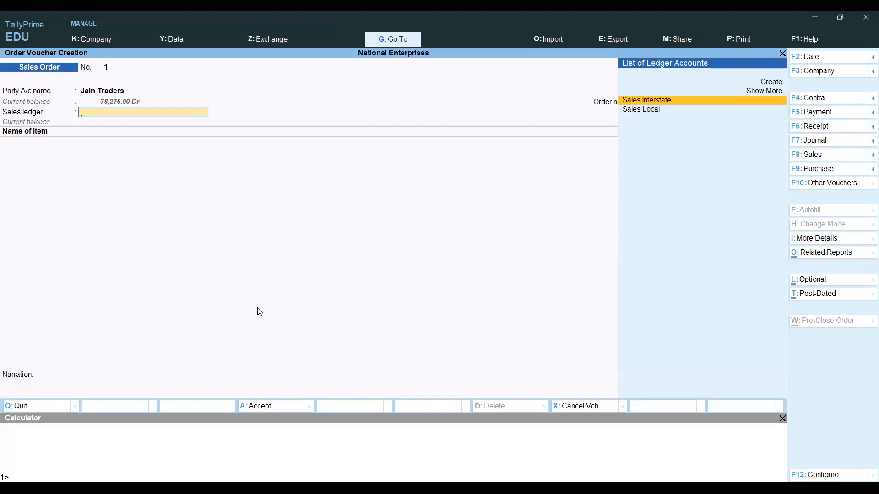
- Choose Sales Local from the ledger list as the sales ledger
{"action": "key", "text": "Down"}
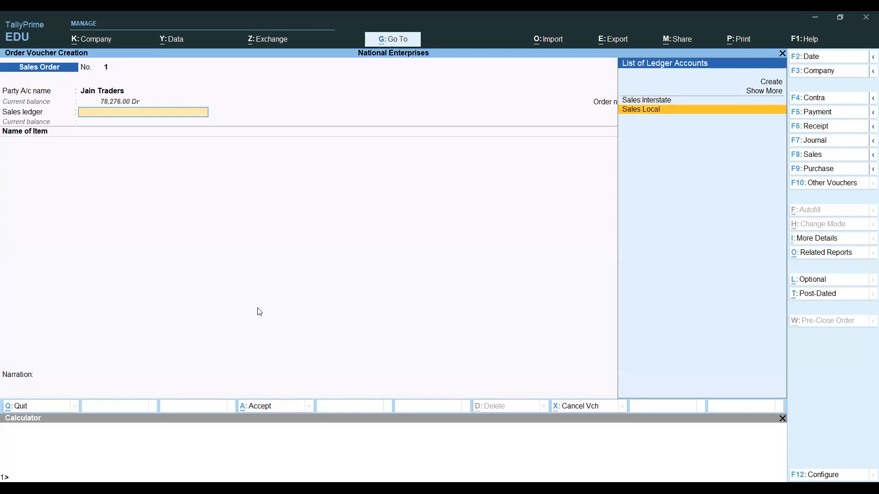
{"action": "key", "text": "Return"}
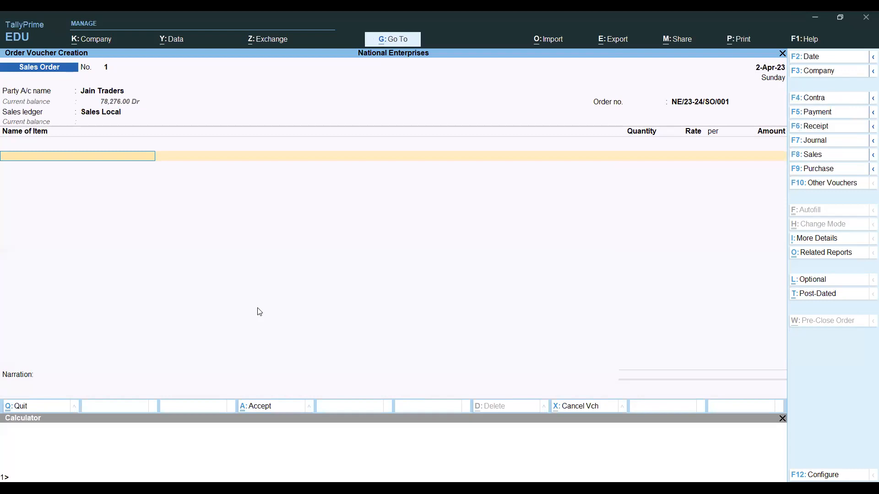
{"action": "key", "text": "ctrl"}
{"action": "key", "text": "alt"}
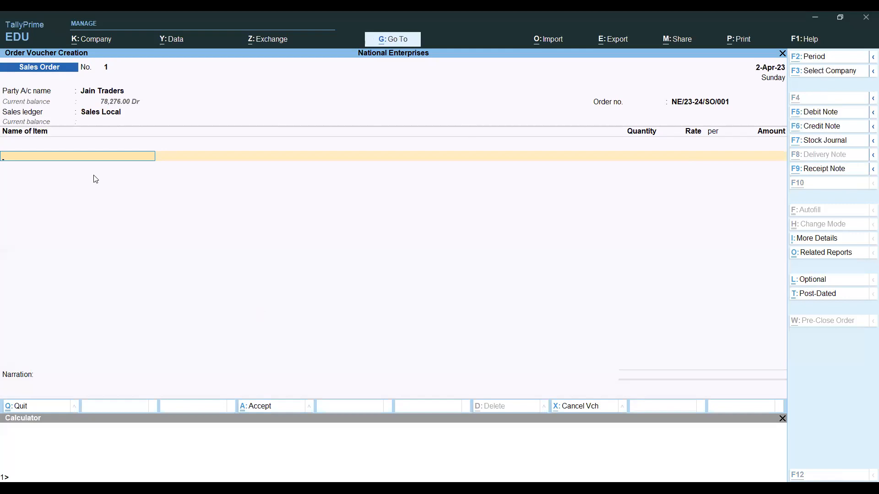
- Copy the item name from A62 and select Poplin 100% Cotton-Green Geometric as the first item
{"action": "key", "text": "alt+Tab"}
{"action": "key", "text": "Home"}
{"action": "key", "text": "shift+Right"}
{"action": "key", "text": "shift+Right"}
{"action": "key", "text": "shift+Right"}
{"action": "key", "text": "shift+Right"}
{"action": "key", "text": "shift+Right"}
{"action": "key", "text": "shift+Right"}
{"action": "key", "text": "shift+Right"}
{"action": "key", "text": "shift+Right"}
{"action": "key", "text": "shift+Right"}
{"action": "key", "text": "shift+Right"}
{"action": "key", "text": "shift+Right"}
{"action": "key", "text": "shift+Right"}
{"action": "key", "text": "shift+Right"}
{"action": "key", "text": "shift+Right"}
{"action": "key", "text": "shift+Right"}
{"action": "key", "text": "shift+Right"}
{"action": "key", "text": "shift+Right"}
{"action": "key", "text": "shift+Right"}
{"action": "key", "text": "shift+Right"}
{"action": "key", "text": "shift+Right"}
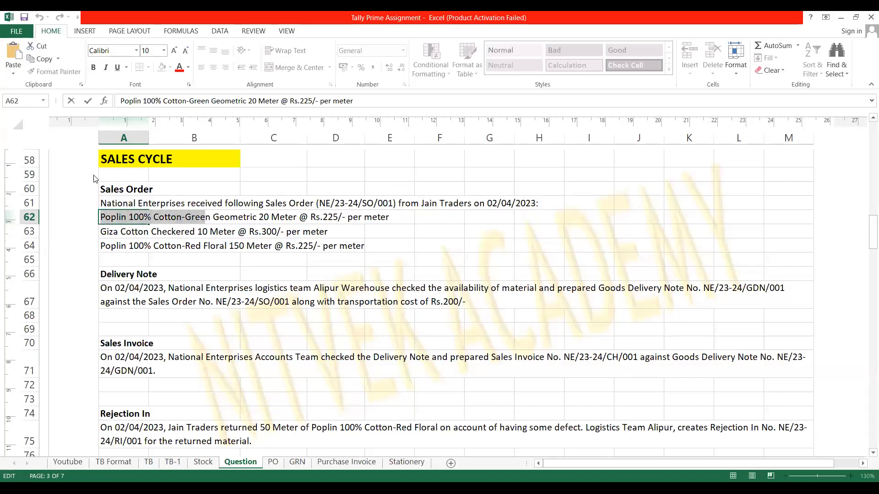
{"action": "key", "text": "shift+Right"}
{"action": "key", "text": "shift+Right"}
{"action": "key", "text": "shift+Right"}
{"action": "key", "text": "shift+Right"}
{"action": "key", "text": "shift+Right"}
{"action": "key", "text": "shift+Right"}
{"action": "key", "text": "shift+Right"}
{"action": "key", "text": "shift+Right"}
{"action": "key", "text": "shift+Right"}
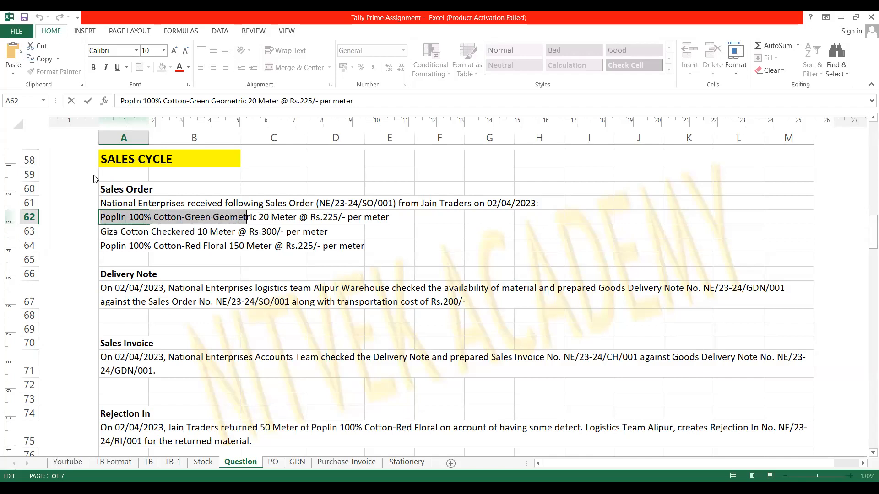
{"action": "key", "text": "shift+Right"}
{"action": "key", "text": "ctrl+c"}
{"action": "key", "text": "alt+Tab"}
{"action": "key", "text": "ctrl+v"}
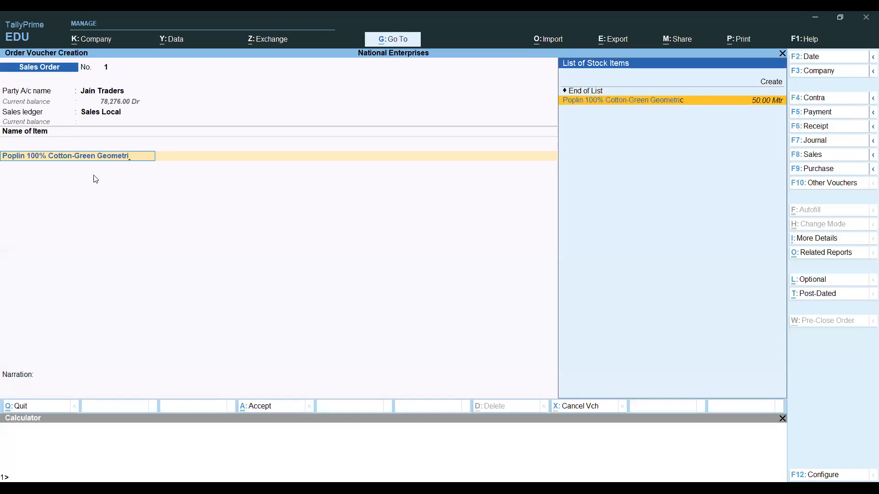
{"action": "key", "text": "Return"}
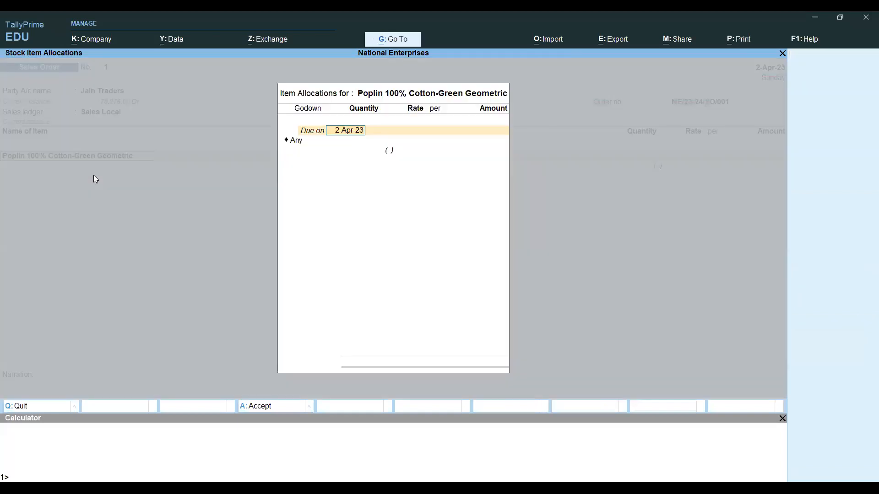
{"action": "key", "text": "Return"}
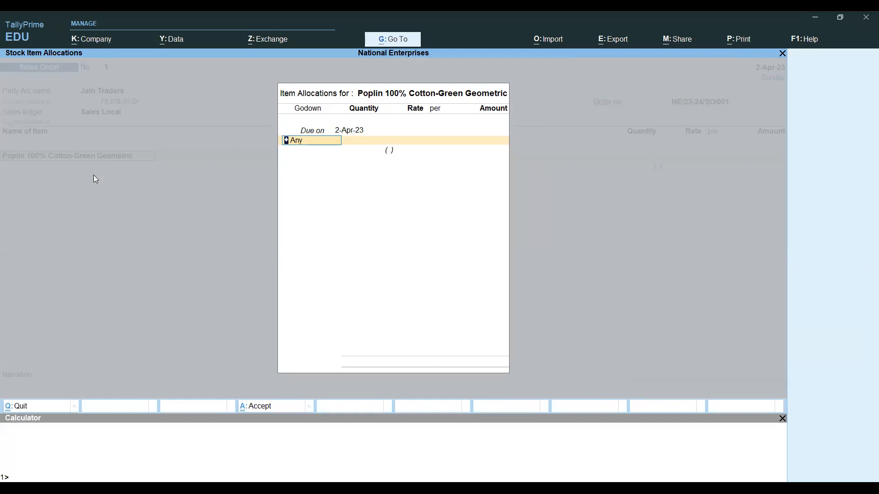
- Set the line's godown to Any instead of Alipur
{"action": "key", "text": "alt+Tab"}
{"action": "key", "text": "alt+Tab"}
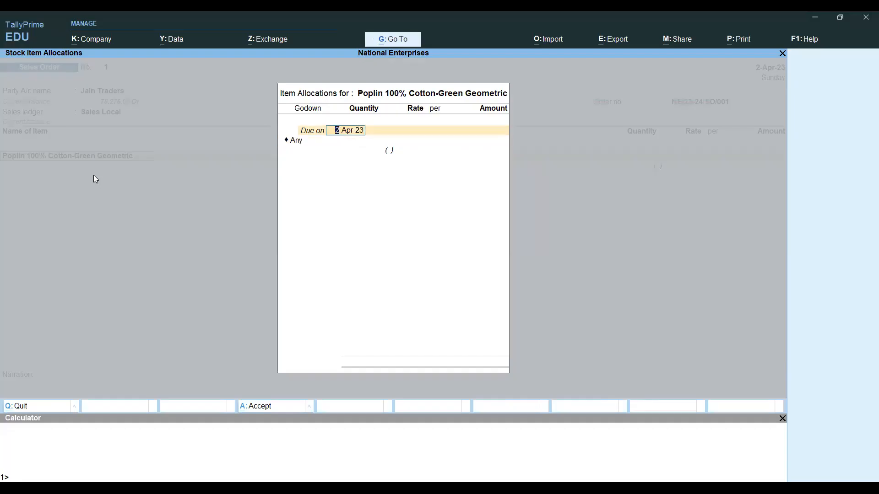
{"action": "key", "text": "Return"}
{"action": "key", "text": "Down"}
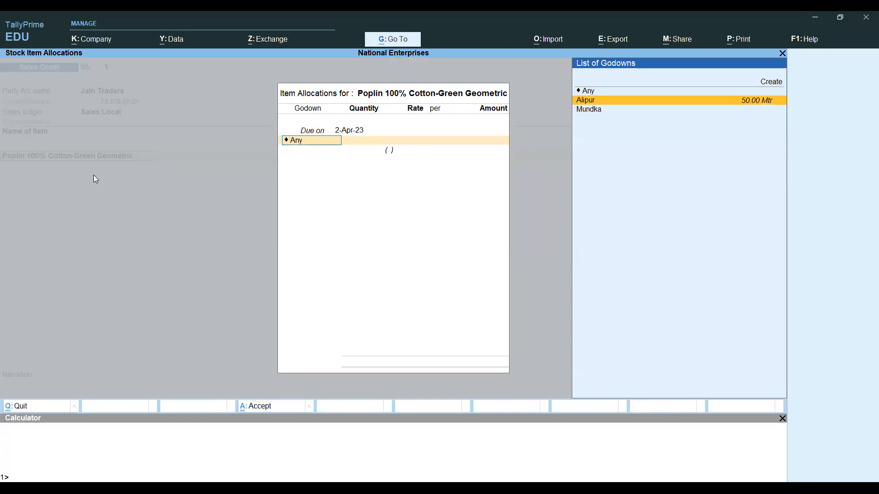
{"action": "key", "text": "Return"}
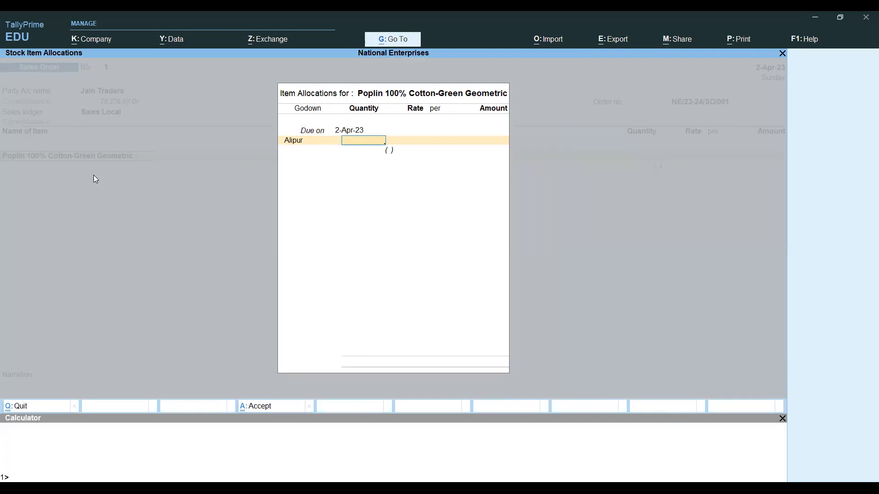
{"action": "key", "text": "BackSpace"}
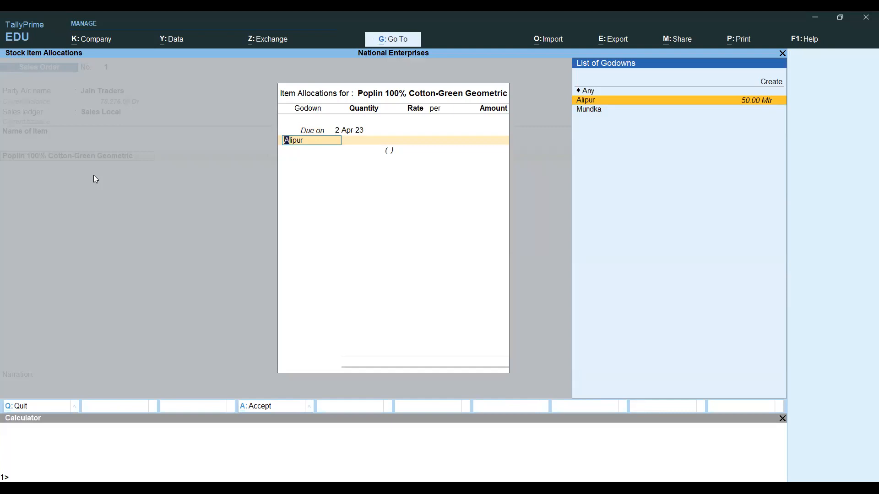
{"action": "key", "text": "Up"}
{"action": "key", "text": "Return"}
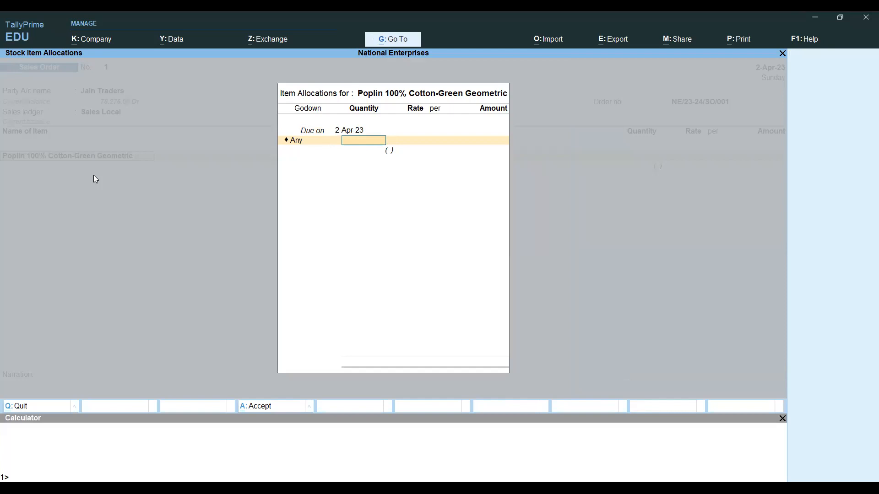
- Enter 20 Mtr at rate 225, giving 4,500, and close the allocations
{"action": "key", "text": "Return"}
{"action": "key", "text": "BackSpace"}
{"action": "key", "text": "alt+Tab"}
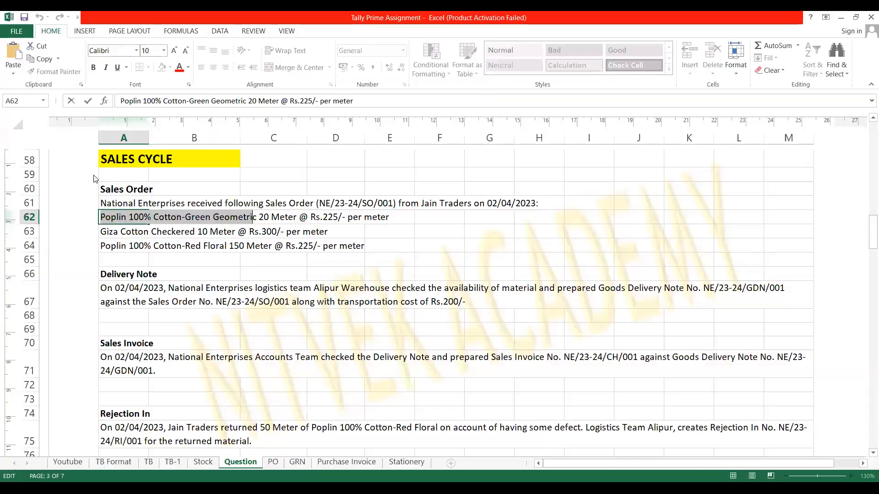
{"action": "key", "text": "alt+Tab"}
{"action": "type", "text": "20"}
{"action": "key", "text": "Return"}
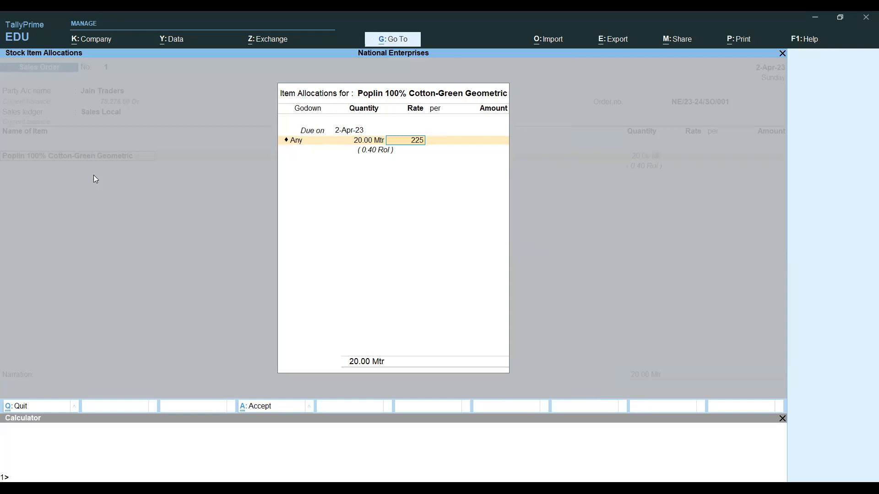
{"action": "key", "text": "Return"}
{"action": "key", "text": "Return"}
{"action": "key", "text": "Return"}
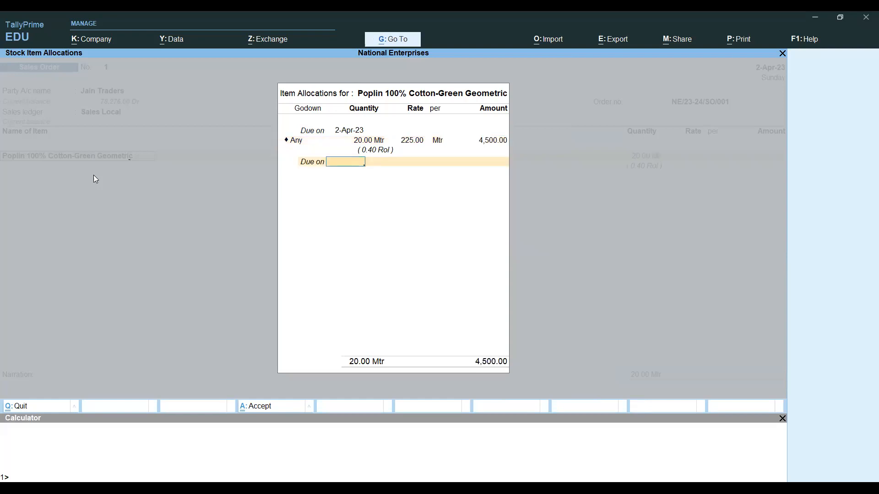
{"action": "key", "text": "Return"}
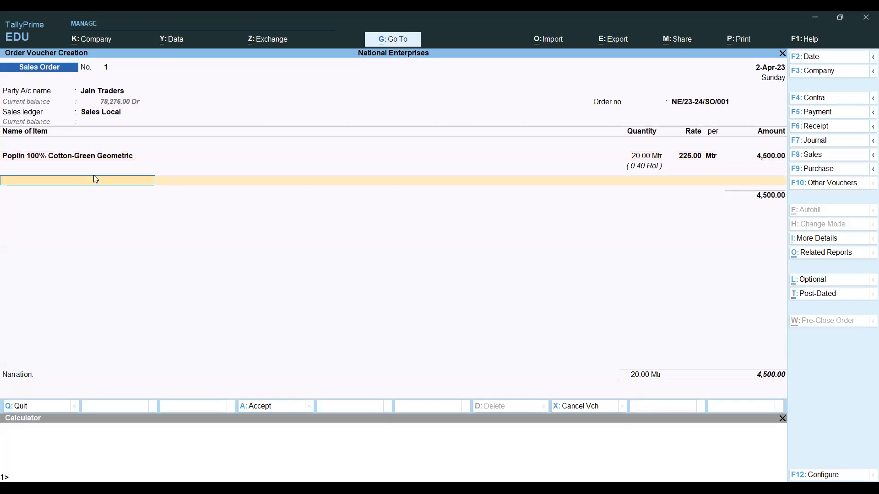
{"action": "key", "text": "alt"}
- Copy 'Giza Cotton' from A63 and select Giza Cotton Checkered as the second item
{"action": "key", "text": "alt+Tab"}
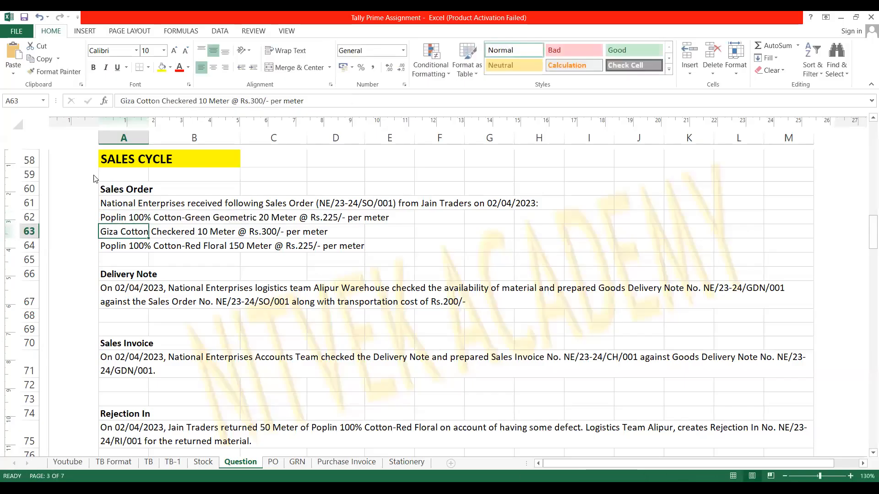
{"action": "key", "text": "F2"}
{"action": "key", "text": "shift+Home"}
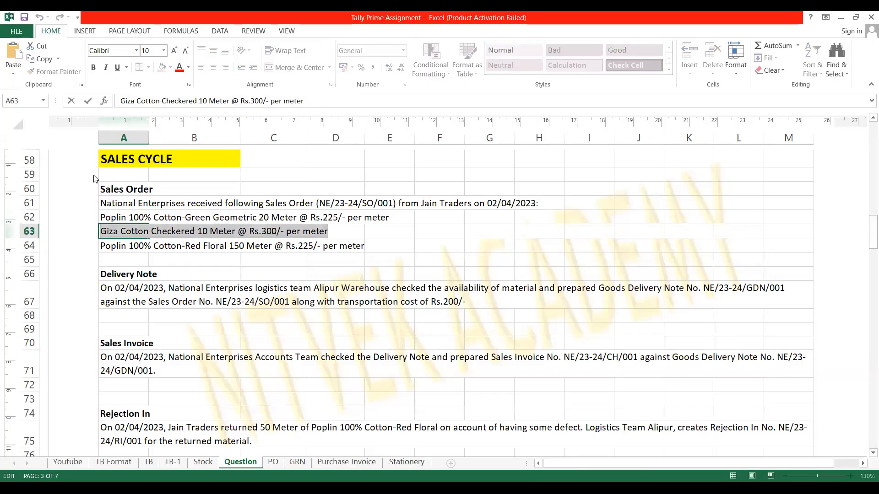
{"action": "key", "text": "Home"}
{"action": "key", "text": "shift+Right"}
{"action": "key", "text": "shift+Right"}
{"action": "key", "text": "shift+Right"}
{"action": "key", "text": "shift+Right"}
{"action": "key", "text": "shift+Right"}
{"action": "key", "text": "shift+Right"}
{"action": "key", "text": "shift+Right"}
{"action": "key", "text": "shift+Right"}
{"action": "key", "text": "shift+Right"}
{"action": "key", "text": "shift+Right"}
{"action": "key", "text": "shift+Right"}
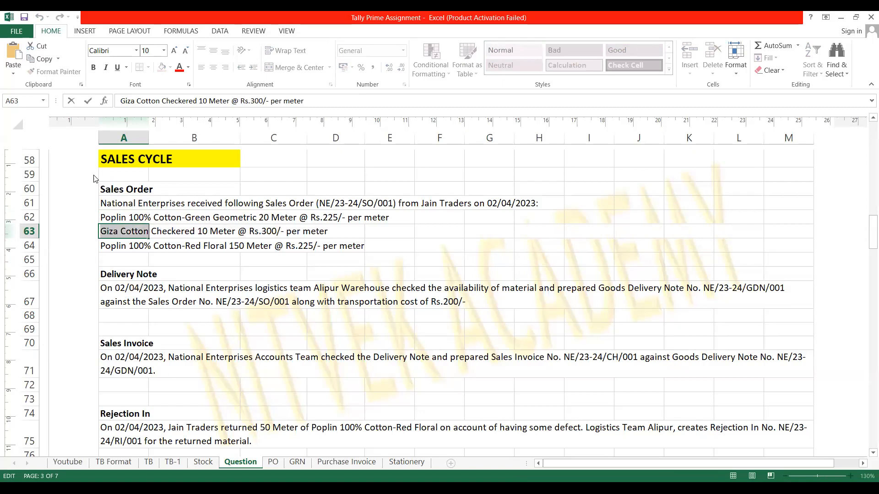
{"action": "key", "text": "ctrl+c"}
{"action": "key", "text": "alt+Tab"}
{"action": "key", "text": "ctrl+alt+v"}
{"action": "key", "text": "Return"}
- Allocate 10 Mtr from godown Any at 300 per Mtr, amounting to 3,000
{"action": "key", "text": "Return"}
{"action": "key", "text": "BackSpace"}
{"action": "key", "text": "Return"}
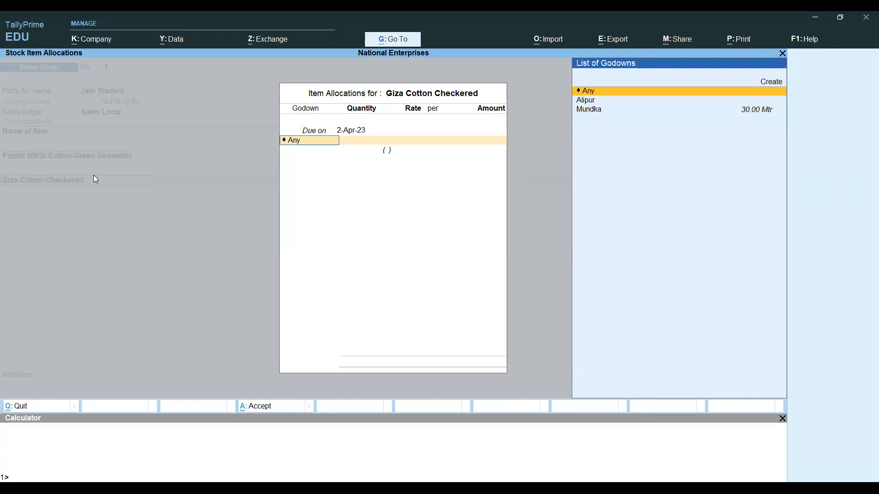
{"action": "key", "text": "Return"}
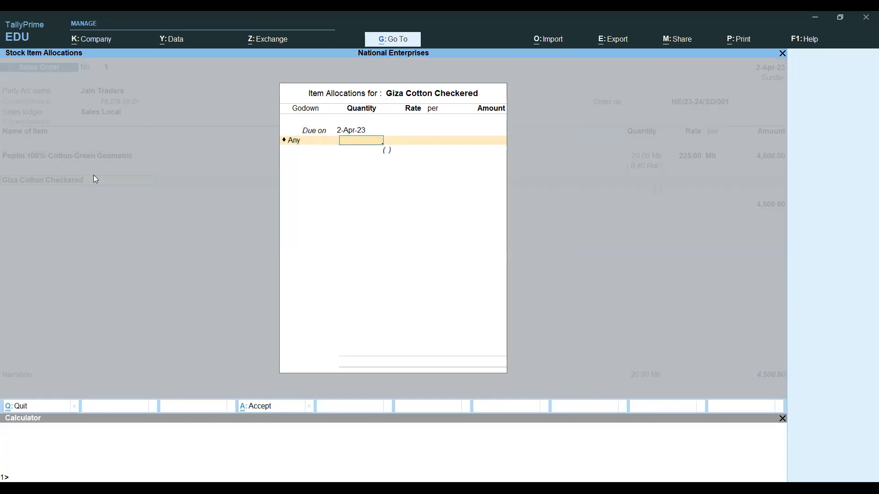
{"action": "type", "text": "10"}
{"action": "key", "text": "Return"}
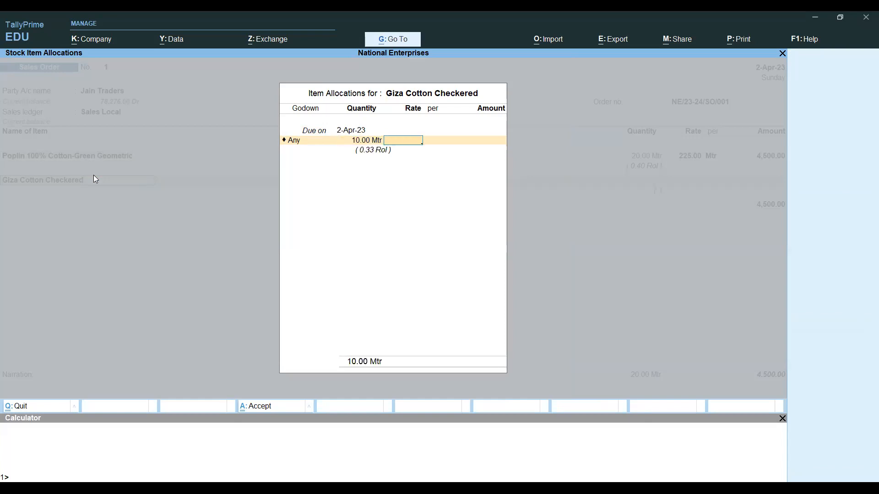
{"action": "key", "text": "alt+Tab"}
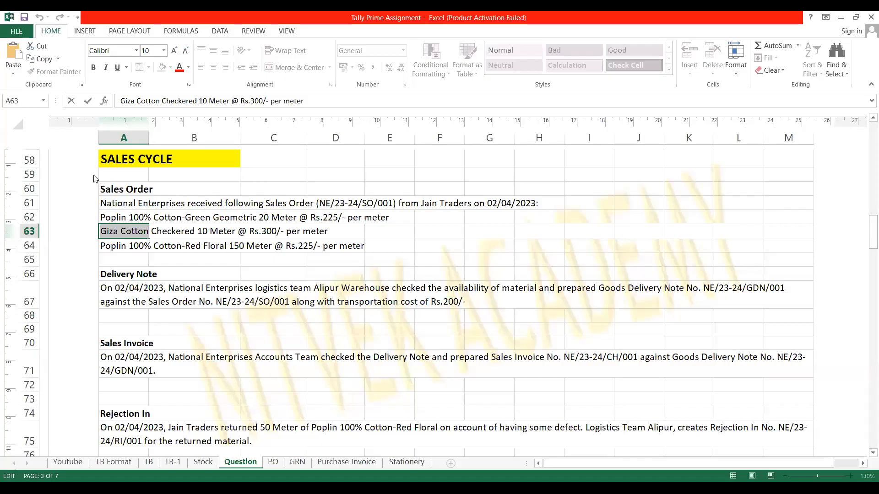
{"action": "key", "text": "alt+Tab"}
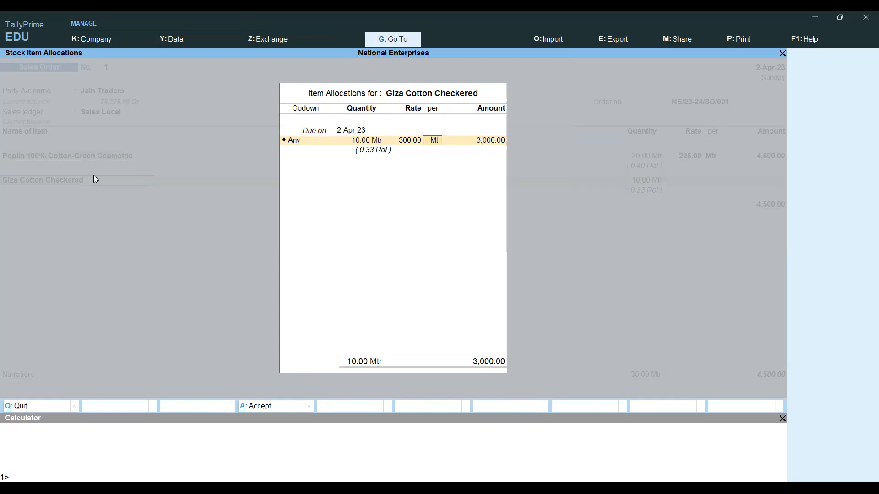
{"action": "key", "text": "Return"}
{"action": "key", "text": "Return"}
{"action": "key", "text": "Return"}
{"action": "key", "text": "Return"}
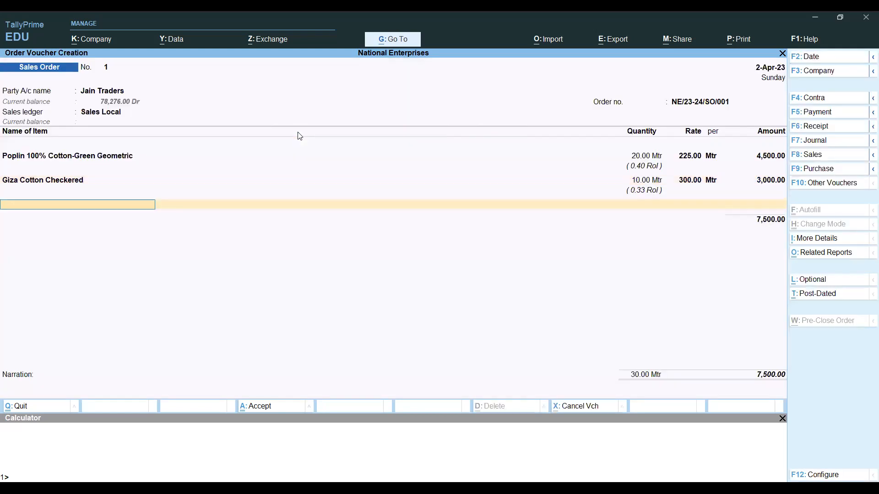
- Paste 'Poplin 100% Cotton' from A64 and choose Poplin 100% Cotton-Red Floral as the third item
{"action": "key", "text": "alt+Tab"}
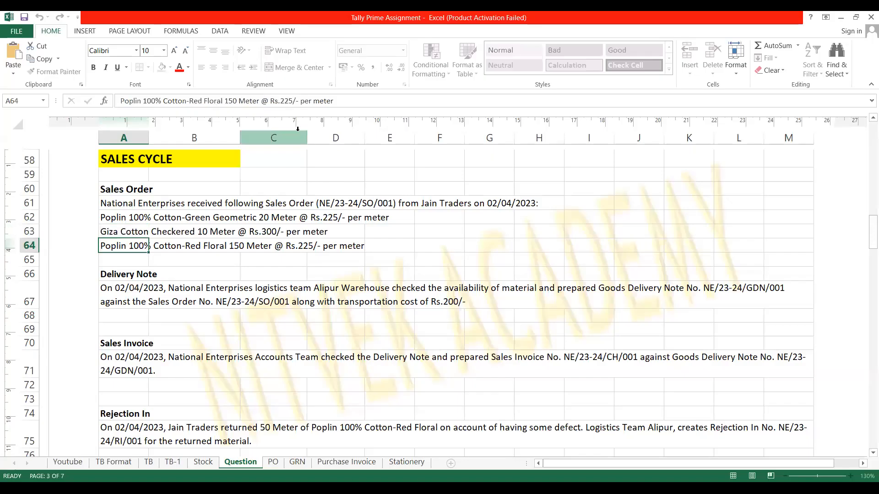
{"action": "key", "text": "shift+Right"}
{"action": "key", "text": "shift+Right"}
{"action": "key", "text": "shift+Right"}
{"action": "key", "text": "shift+Right"}
{"action": "key", "text": "shift+Right"}
{"action": "key", "text": "shift+Right"}
{"action": "key", "text": "shift+Right"}
{"action": "key", "text": "shift+Right"}
{"action": "key", "text": "shift+Right"}
{"action": "key", "text": "shift+Right"}
{"action": "key", "text": "shift+Right"}
{"action": "key", "text": "shift+Right"}
{"action": "key", "text": "shift+Right"}
{"action": "key", "text": "shift+Right"}
{"action": "key", "text": "shift+Right"}
{"action": "key", "text": "shift+Right"}
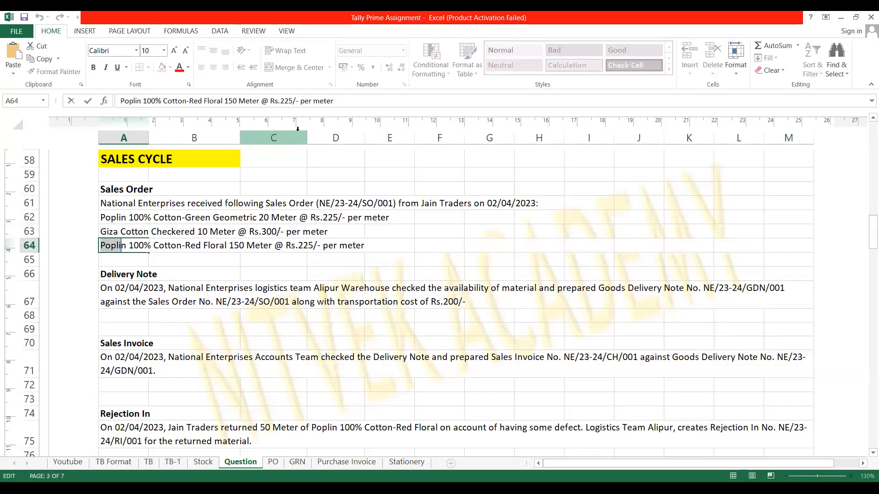
{"action": "key", "text": "shift+Right"}
{"action": "key", "text": "shift+Right"}
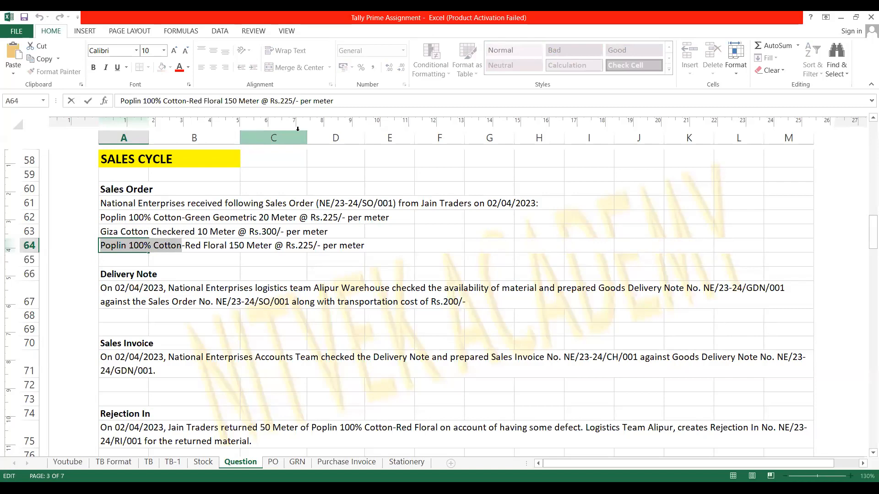
{"action": "key", "text": "ctrl+c"}
{"action": "key", "text": "alt+Tab"}
{"action": "key", "text": "ctrl+v"}
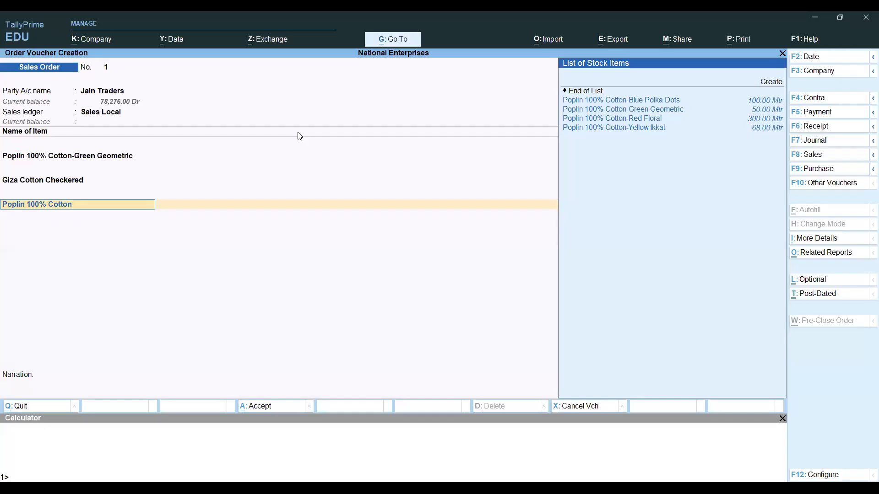
{"action": "key", "text": "alt+Tab"}
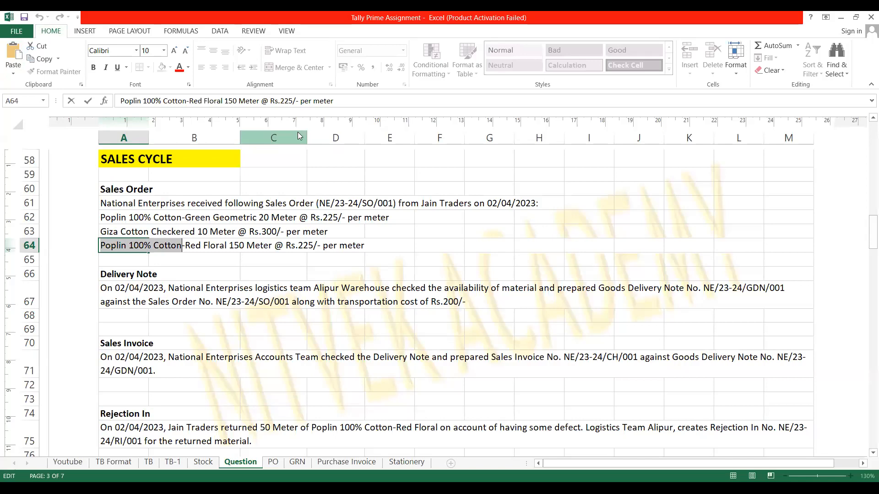
{"action": "key", "text": "alt+Tab"}
{"action": "key", "text": "Down"}
{"action": "key", "text": "Down"}
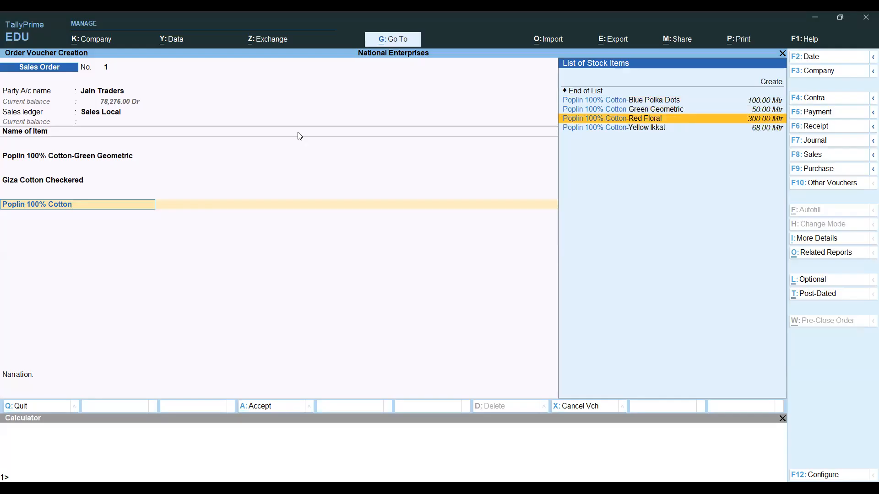
{"action": "key", "text": "Return"}
- Allocate 150 Mtr from godown Any at 225 per Mtr, bringing the total to 41,250
{"action": "key", "text": "Return"}
{"action": "key", "text": "BackSpace"}
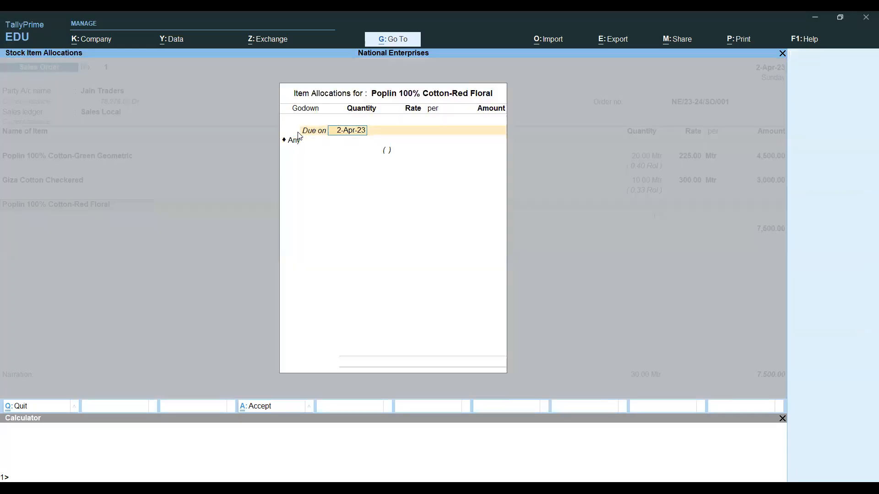
{"action": "key", "text": "Return"}
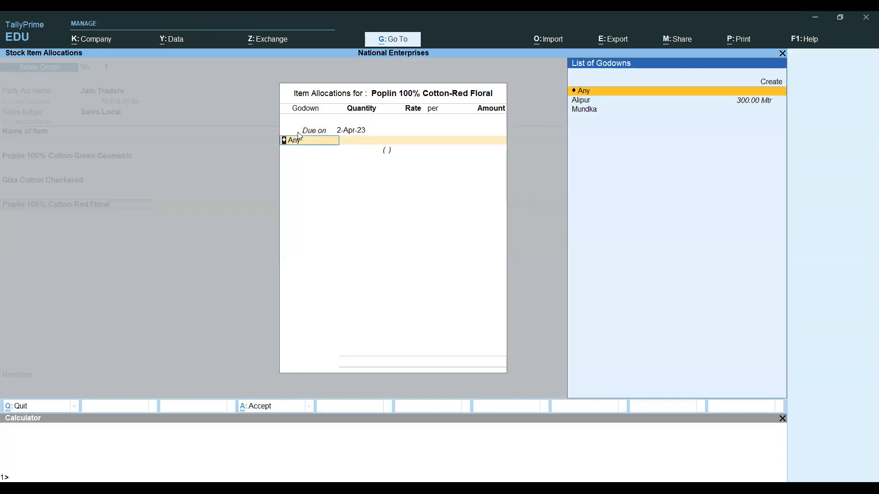
{"action": "key", "text": "Return"}
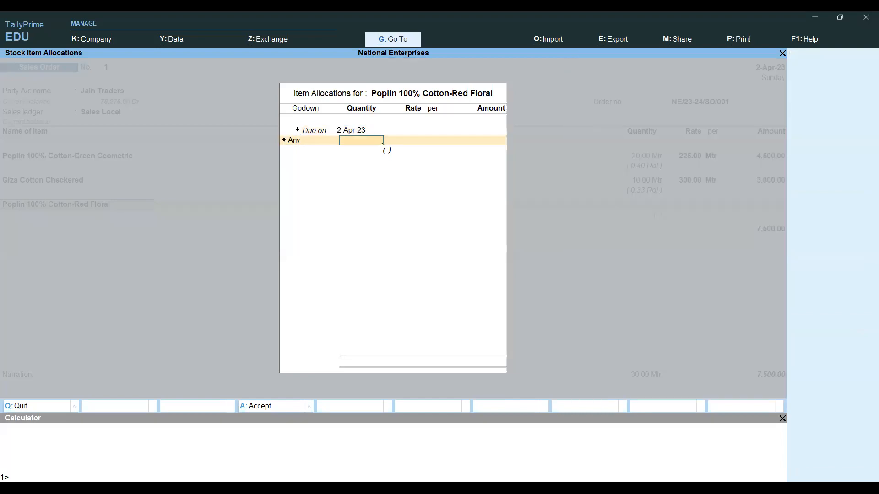
{"action": "key", "text": "alt+Tab"}
{"action": "key", "text": "alt+Tab"}
{"action": "type", "text": "150"}
{"action": "key", "text": "Return"}
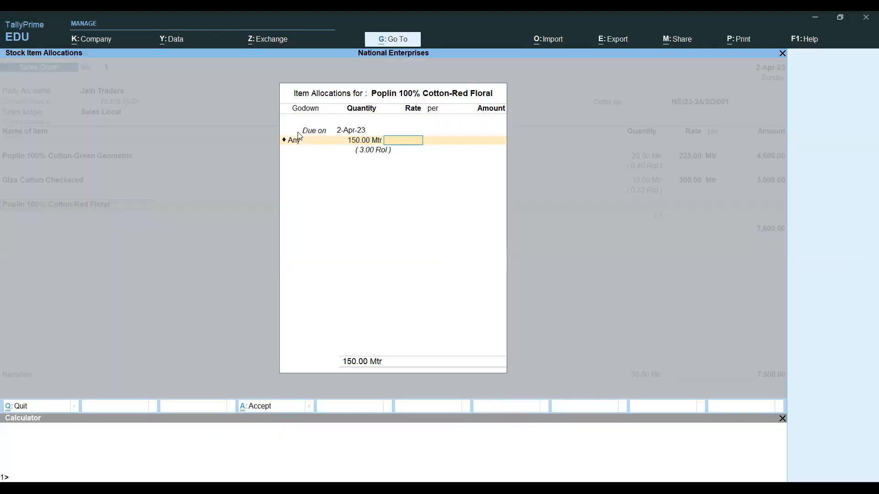
{"action": "type", "text": "225"}
{"action": "key", "text": "Return"}
{"action": "key", "text": "Return"}
{"action": "key", "text": "Return"}
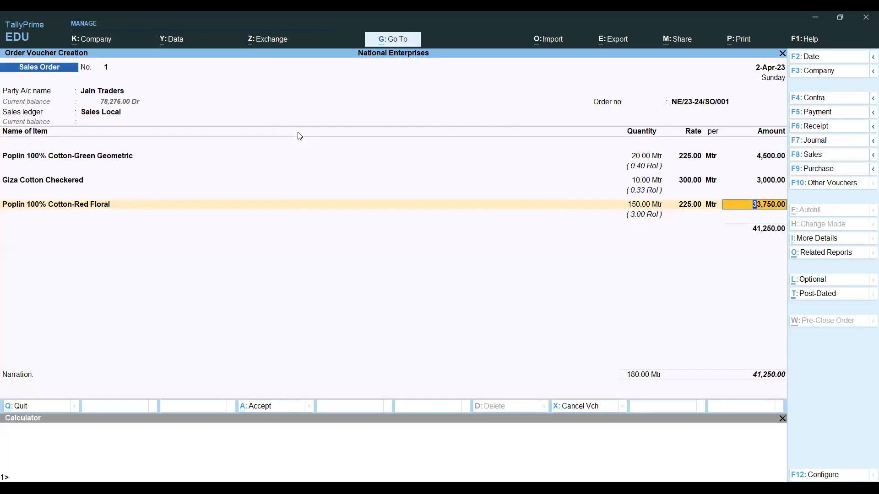
{"action": "key", "text": "alt+Tab"}
{"action": "key", "text": "Down"}
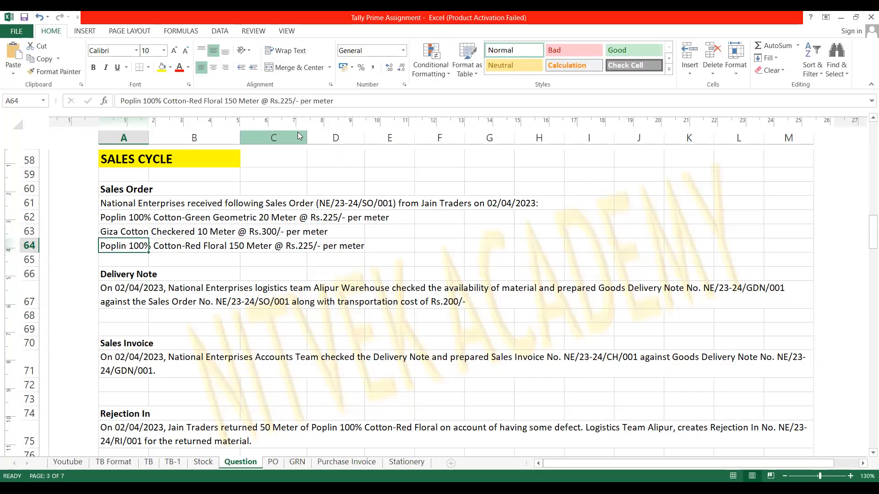
- Return from Excel to the three-line Jain Traders sales order totalling 41,250.00
{"action": "key", "text": "alt+Tab"}
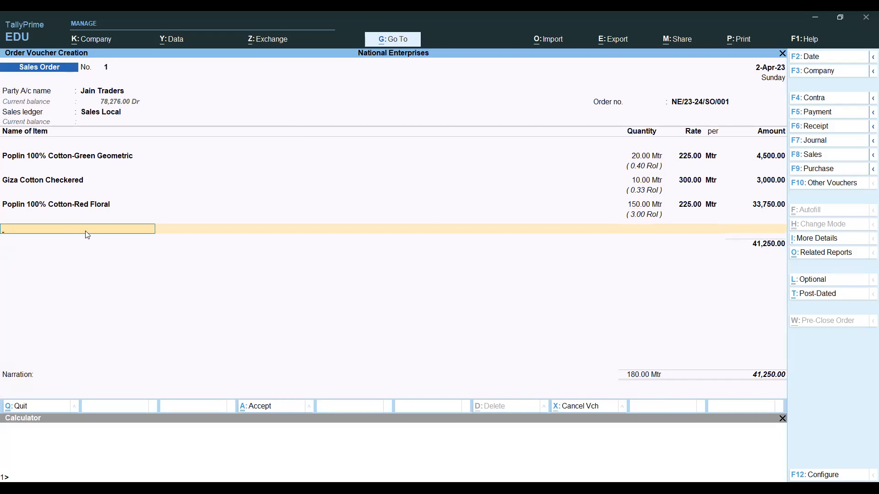
- Add CGST Sales and SGST Sales rows at 1,031.25 each, bringing the order to 43,312.50
{"action": "key", "text": "Return"}
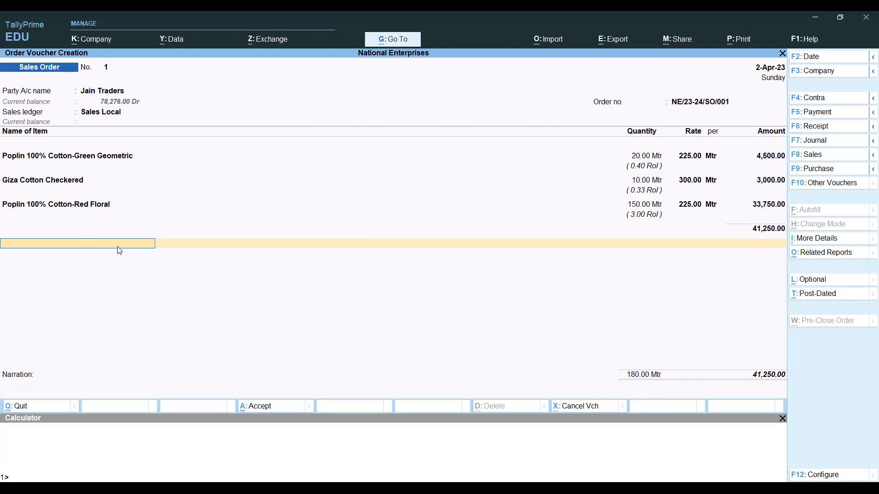
{"action": "type", "text": "t"}
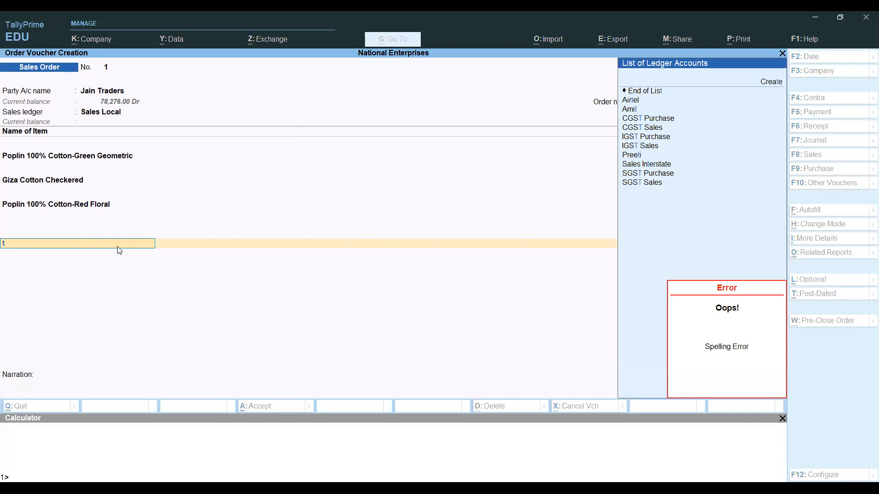
{"action": "key", "text": "BackSpace"}
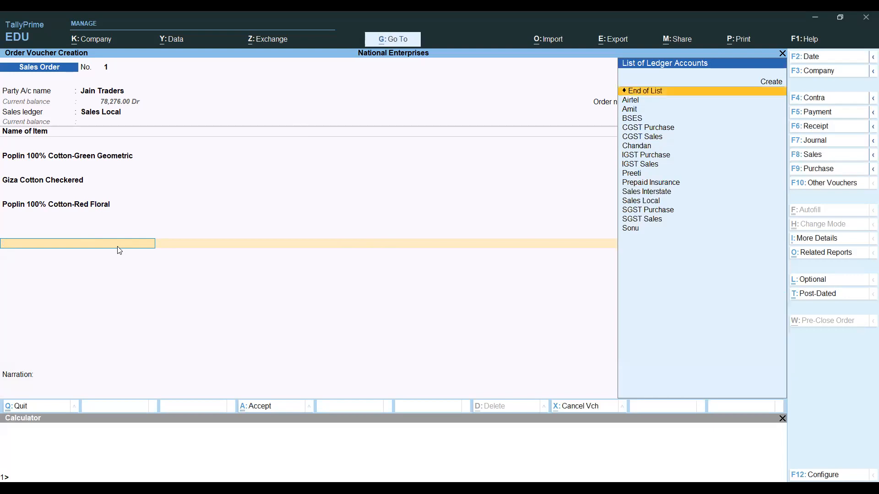
{"action": "type", "text": "cgs"}
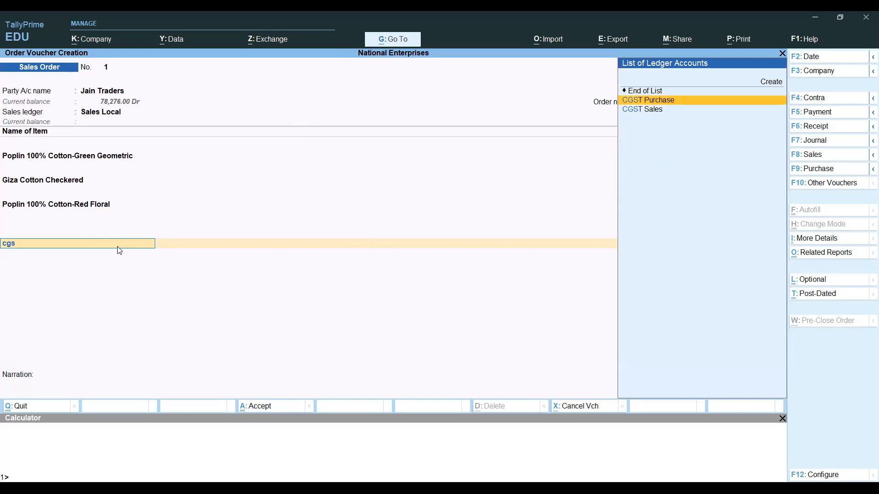
{"action": "key", "text": "Down"}
{"action": "key", "text": "Return"}
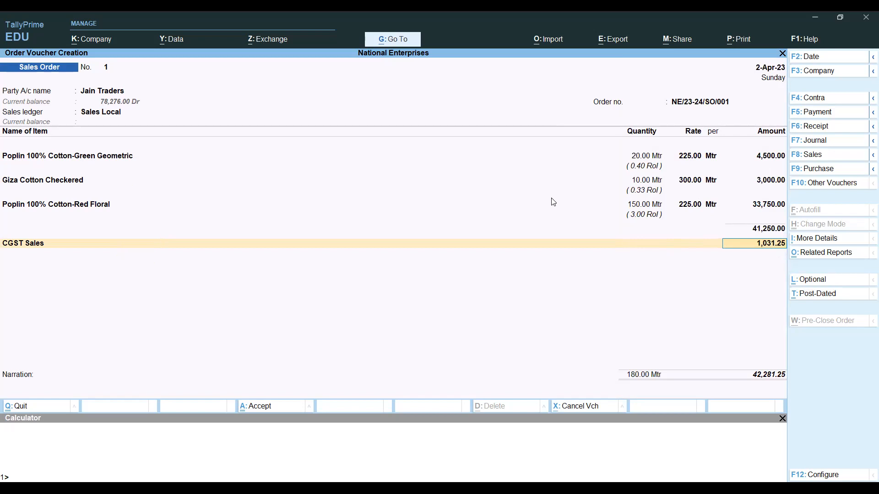
{"action": "key", "text": "Return"}
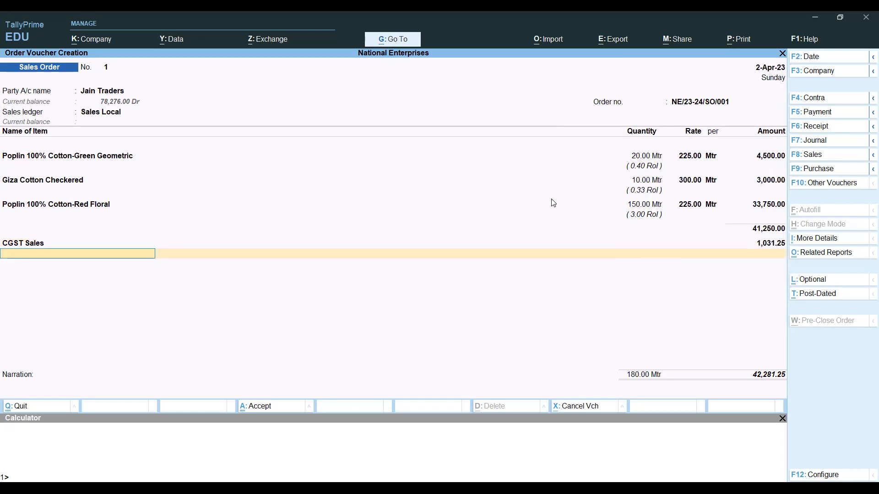
{"action": "type", "text": "Sgs"}
{"action": "key", "text": "Down"}
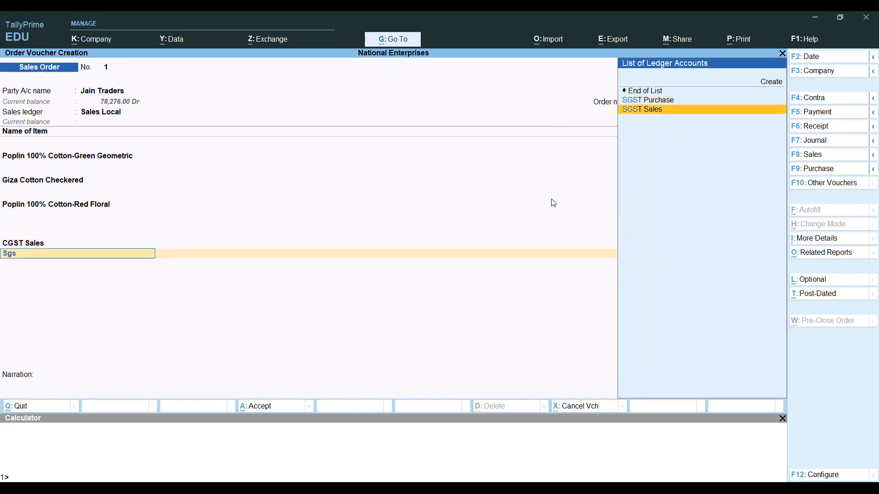
{"action": "key", "text": "Return"}
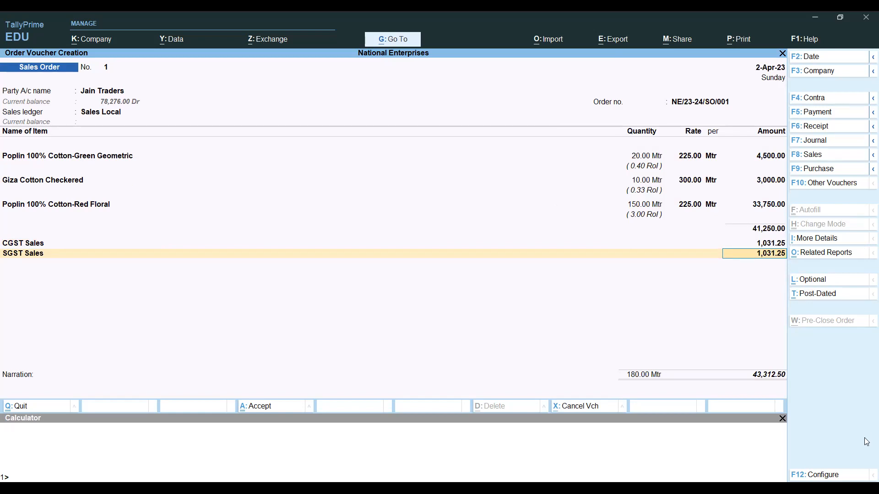
{"action": "key", "text": "Return"}
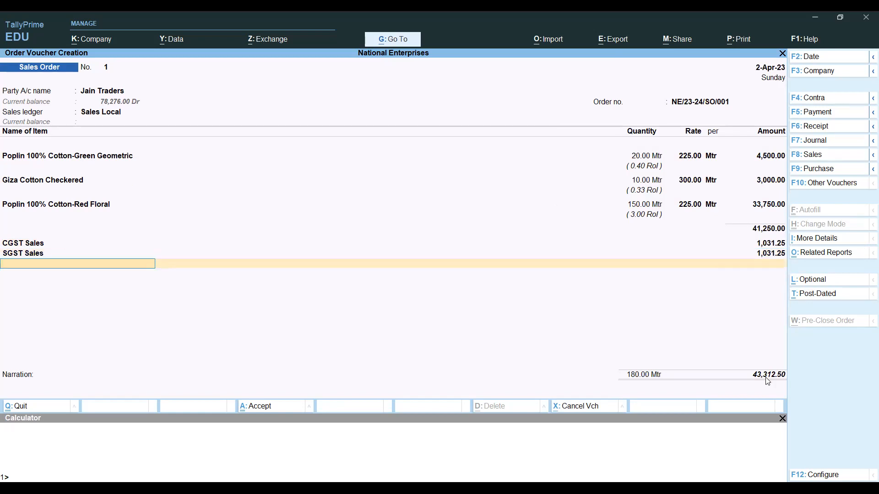
- Start a new ledger named 'Round off' from the order's ledger row with Alt+C
{"action": "type", "text": "R"}
{"action": "key", "text": "BackSpace"}
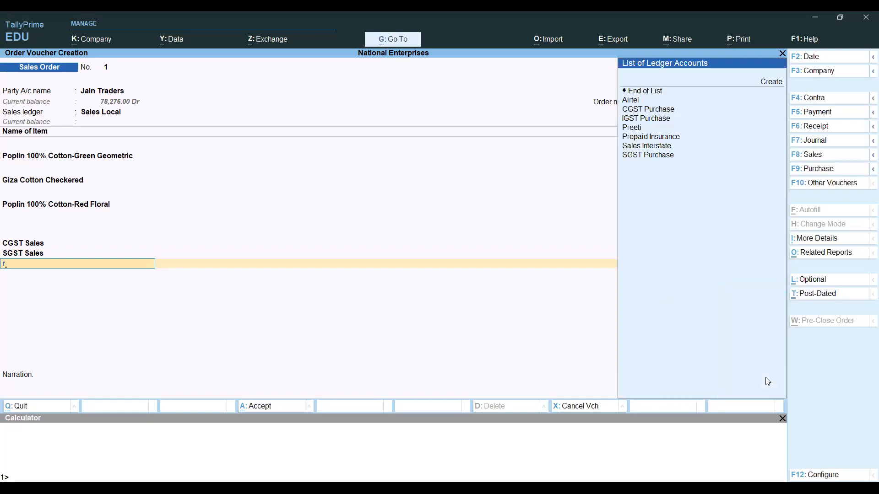
{"action": "type", "text": "r"}
{"action": "key", "text": "Return"}
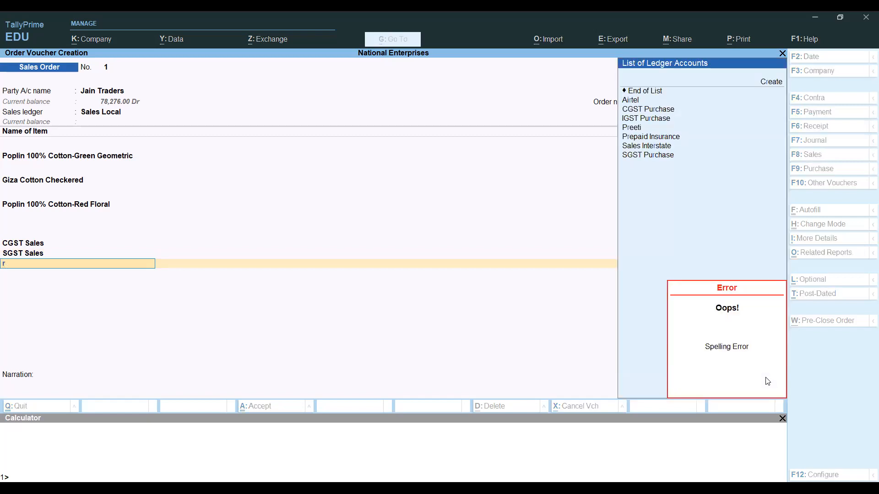
{"action": "key", "text": "alt+c"}
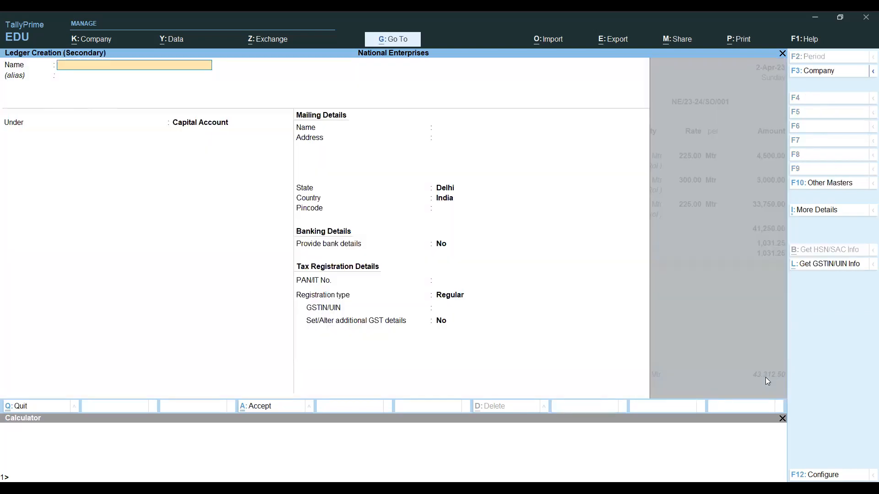
{"action": "type", "text": "Round off"}
{"action": "key", "text": "Return"}
{"action": "key", "text": "Return"}
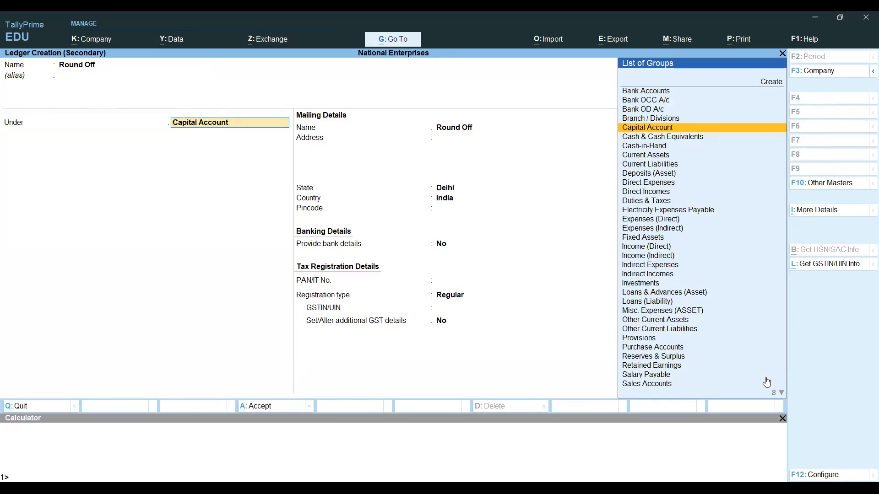
- Put it under Indirect Expenses as Invoice Rounding, Normal Rounding, limit 1, and save it
{"action": "type", "text": "Ind"}
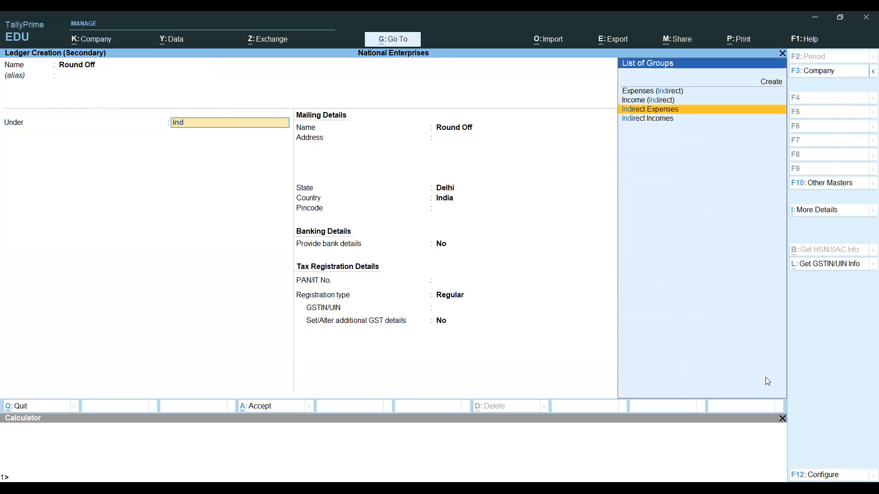
{"action": "key", "text": "Return"}
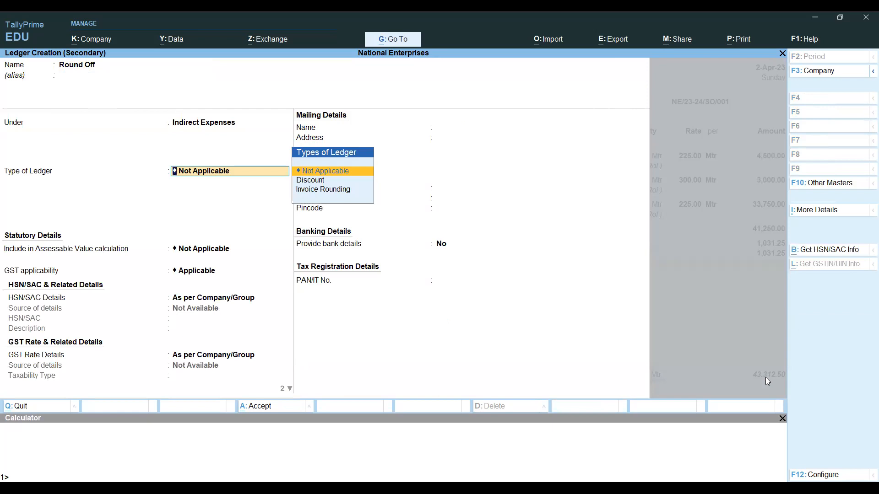
{"action": "key", "text": "Down"}
{"action": "key", "text": "Down"}
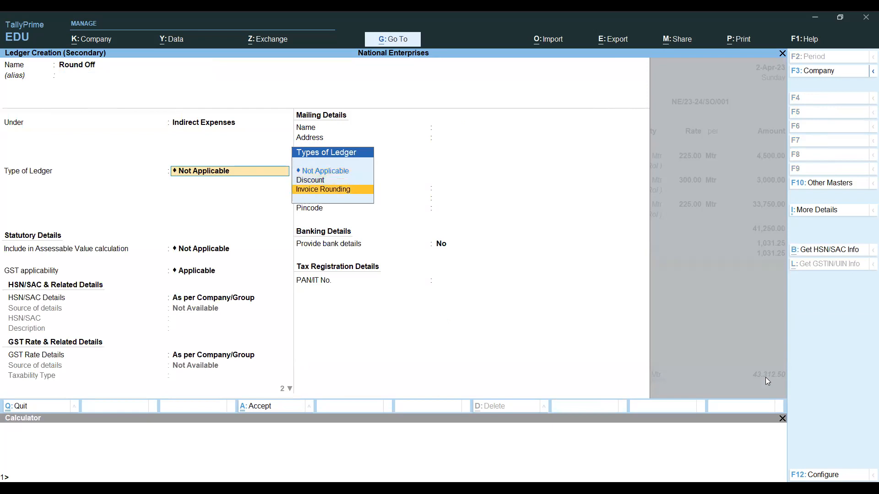
{"action": "key", "text": "Return"}
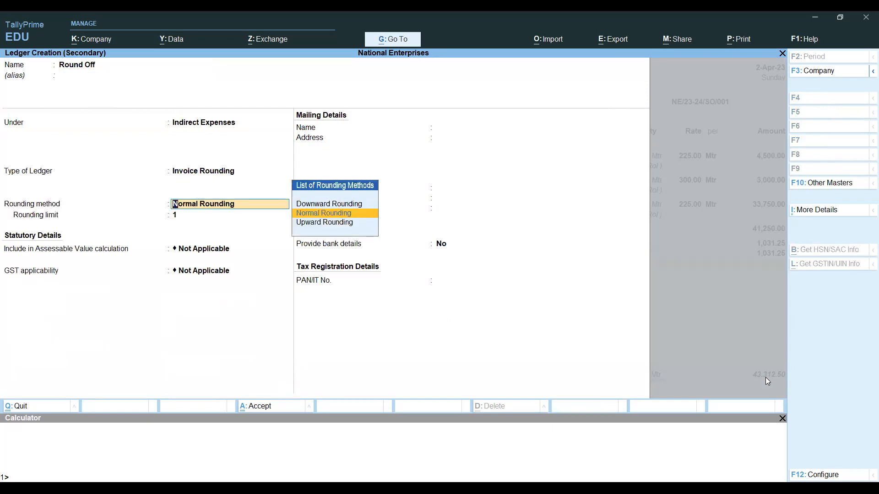
{"action": "key", "text": "Return"}
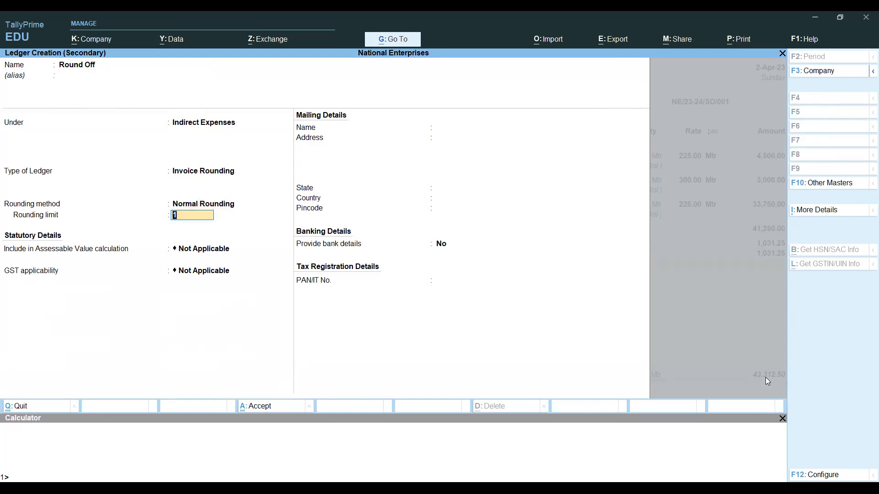
{"action": "key", "text": "Return"}
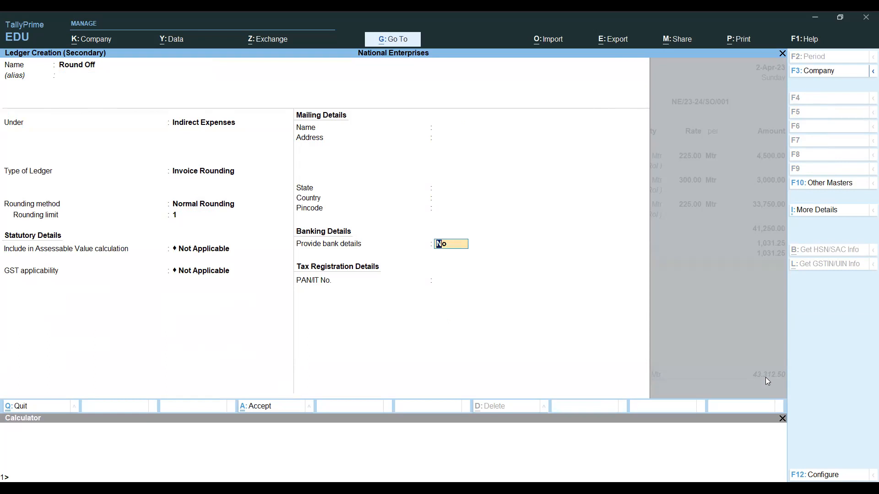
{"action": "key", "text": "Return"}
{"action": "key", "text": "Return"}
{"action": "key", "text": "Return"}
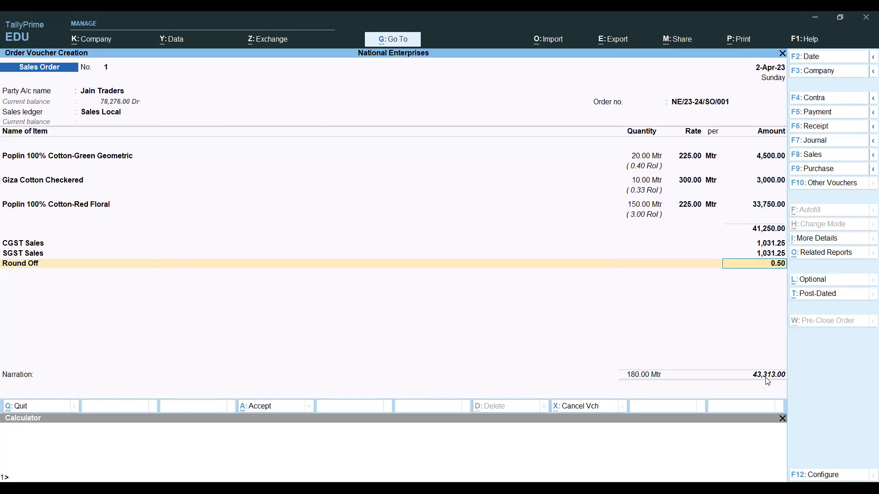
- Open the Round Off ledger for alteration, then quit it without changes
{"action": "key", "text": "BackSpace"}
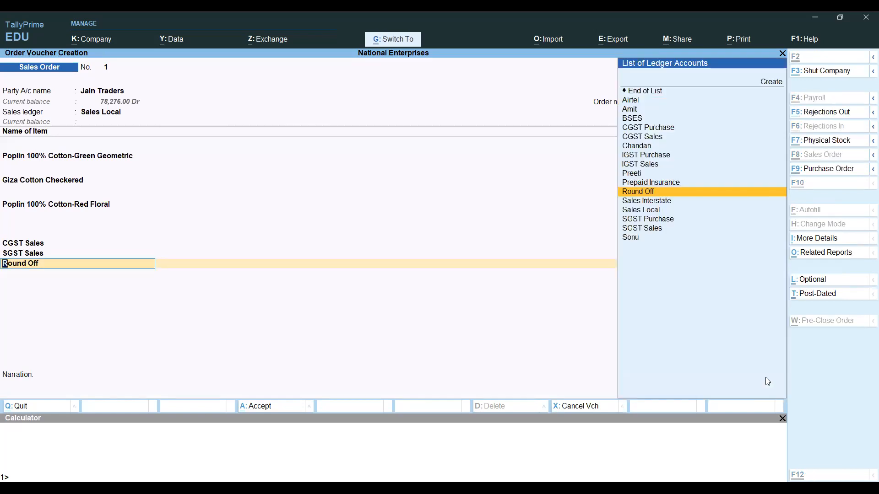
{"action": "key", "text": "ctrl+Return"}
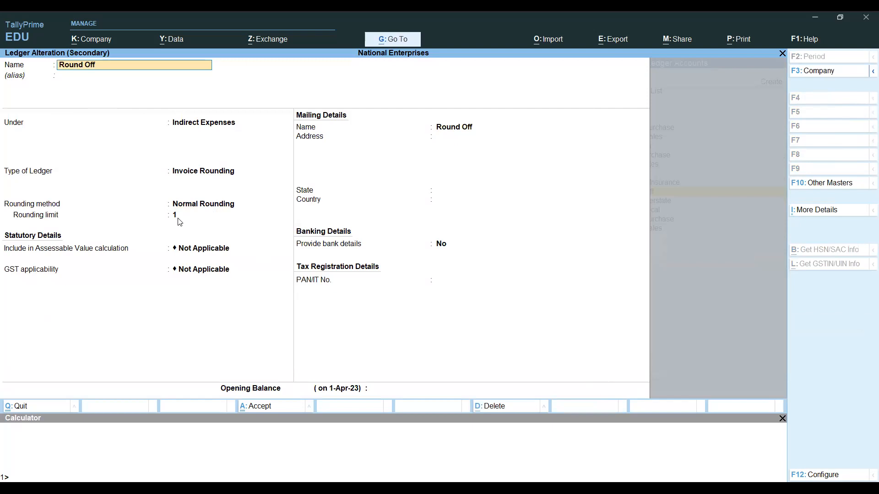
{"action": "key", "text": "Escape"}
{"action": "key", "text": "Escape"}
{"action": "key", "text": "y"}
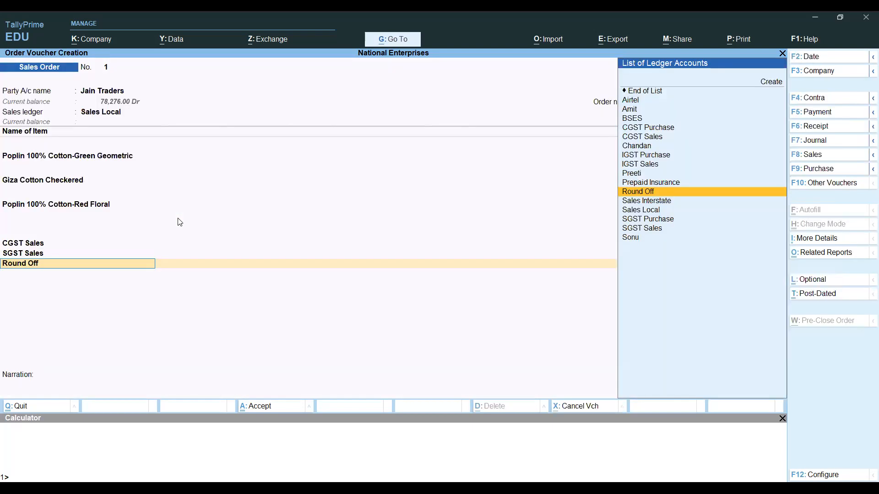
- Accept Round Off at 0.50, dismiss its cost allocation, and reopen the ledger for alteration
{"action": "key", "text": "Return"}
{"action": "key", "text": "Return"}
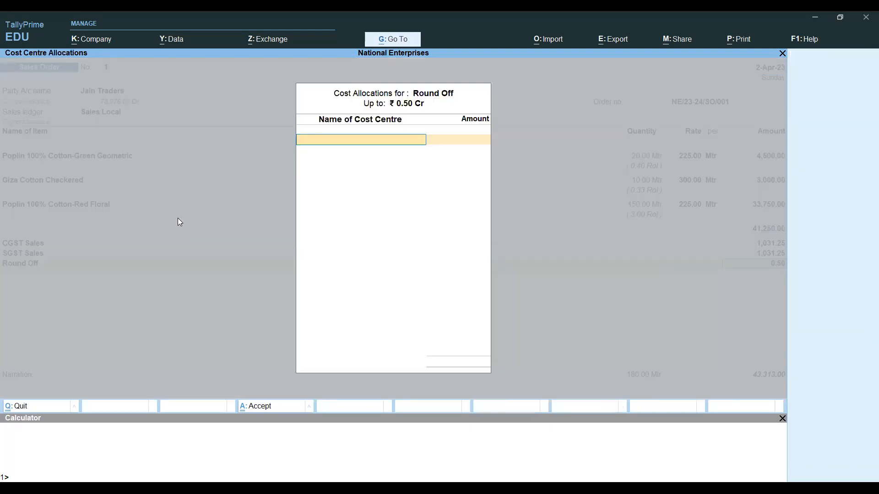
{"action": "key", "text": "Escape"}
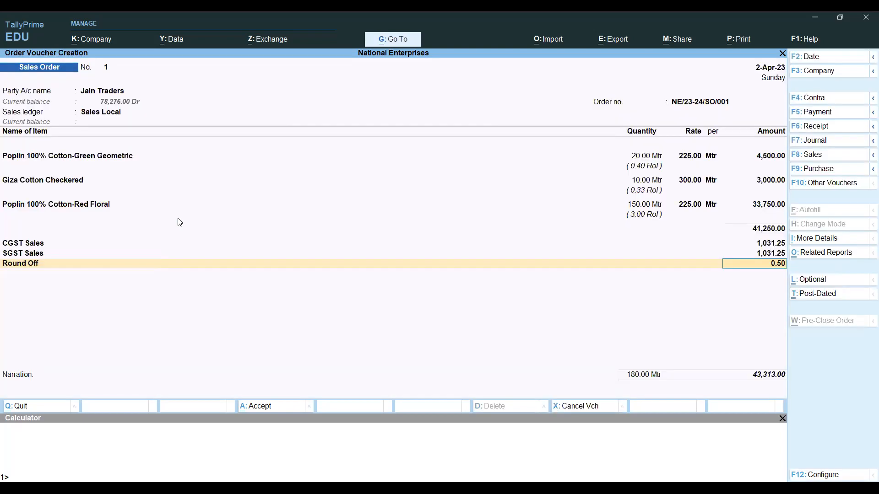
{"action": "key", "text": "Return"}
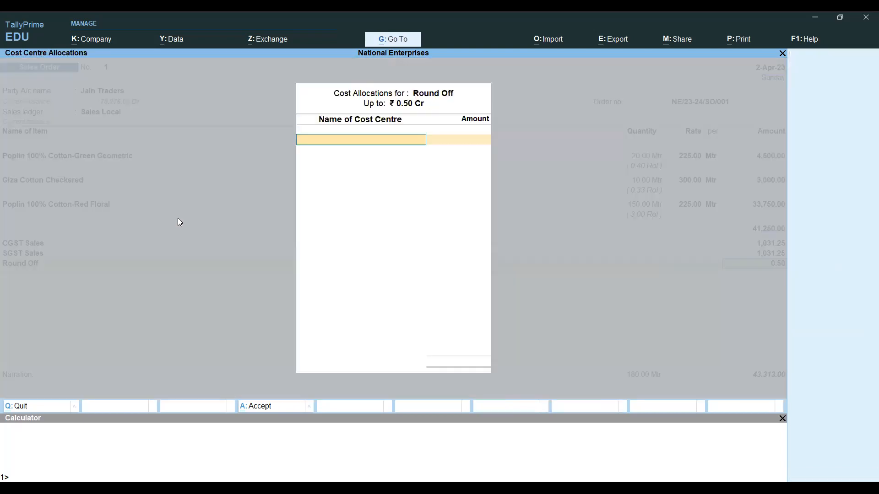
{"action": "key", "text": "Escape"}
{"action": "key", "text": "BackSpace"}
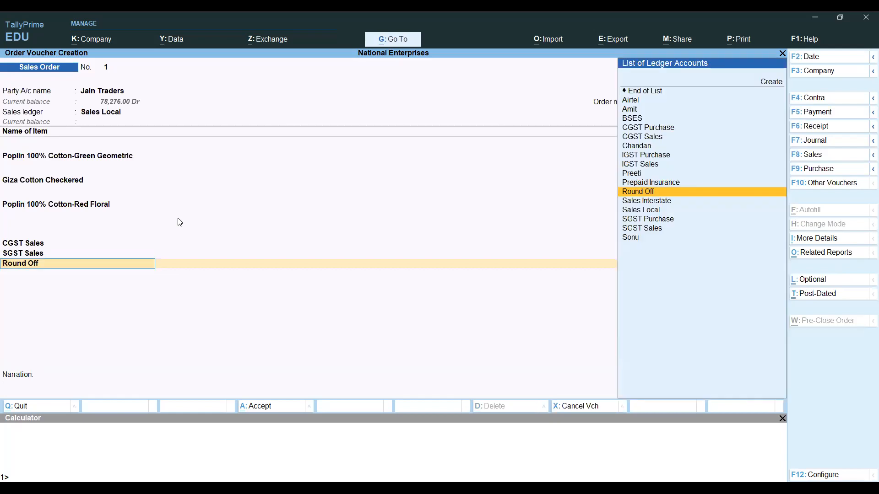
{"action": "key", "text": "ctrl"}
{"action": "key", "text": "ctrl"}
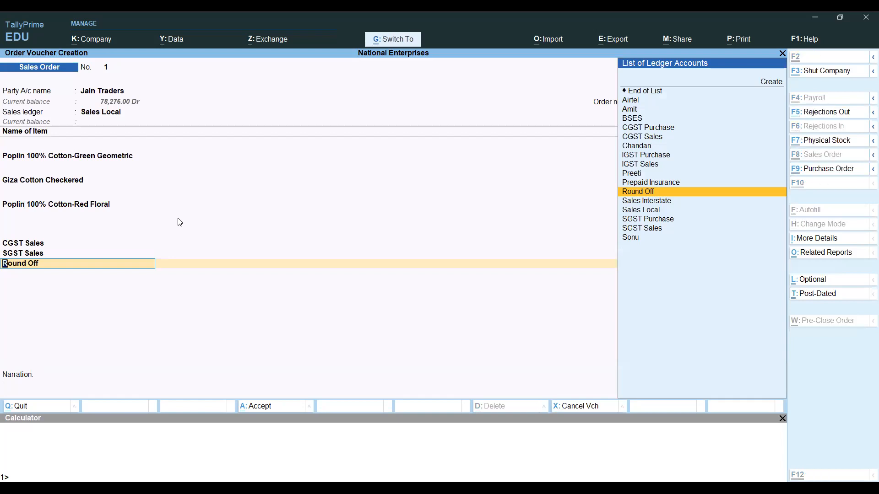
{"action": "key", "text": "ctrl+Return"}
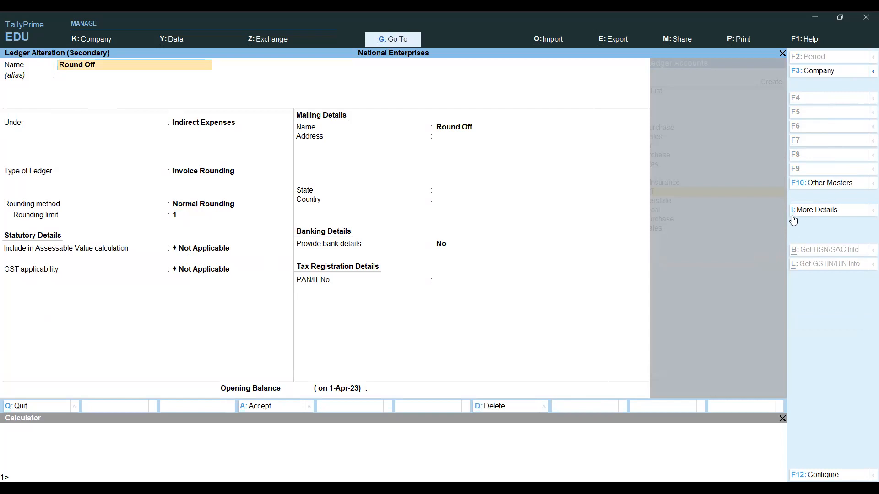
- Show all Round Off ledger details, set cost centres applicable to No, and accept the alteration
{"action": "left_click", "coordinate": [822, 214]}
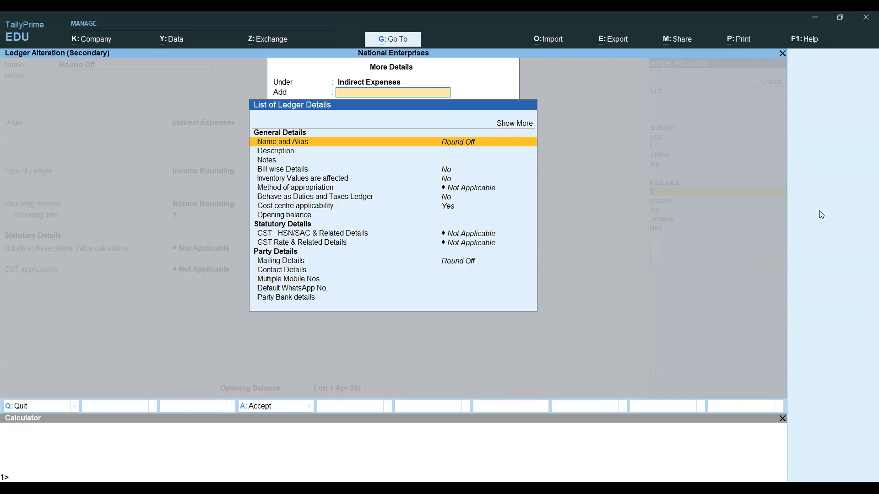
{"action": "left_click", "coordinate": [518, 129]}
{"action": "left_click", "coordinate": [518, 129]}
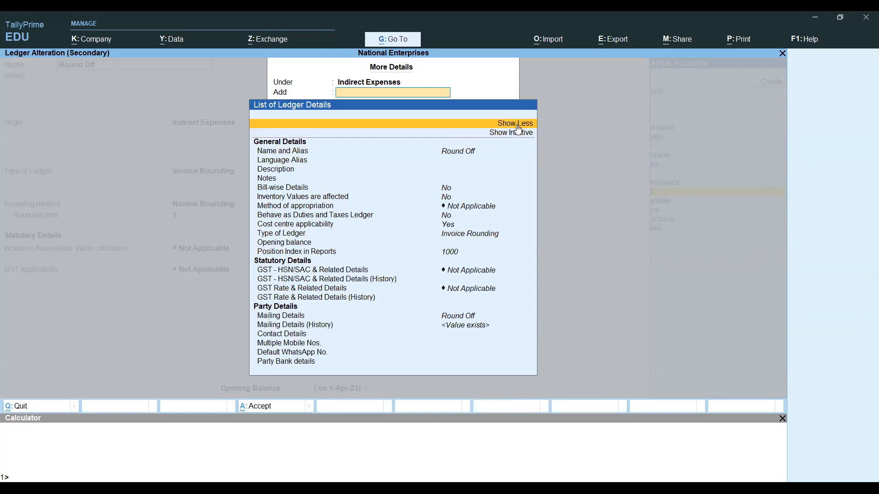
{"action": "key", "text": "Down"}
{"action": "key", "text": "Down"}
{"action": "key", "text": "Down"}
{"action": "key", "text": "Down"}
{"action": "key", "text": "Down"}
{"action": "key", "text": "Down"}
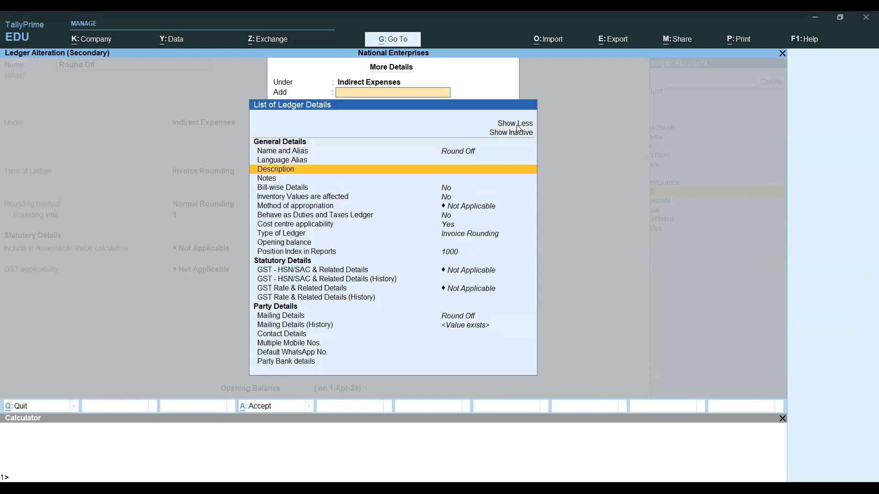
{"action": "key", "text": "Down"}
{"action": "key", "text": "Down"}
{"action": "key", "text": "Down"}
{"action": "key", "text": "Down"}
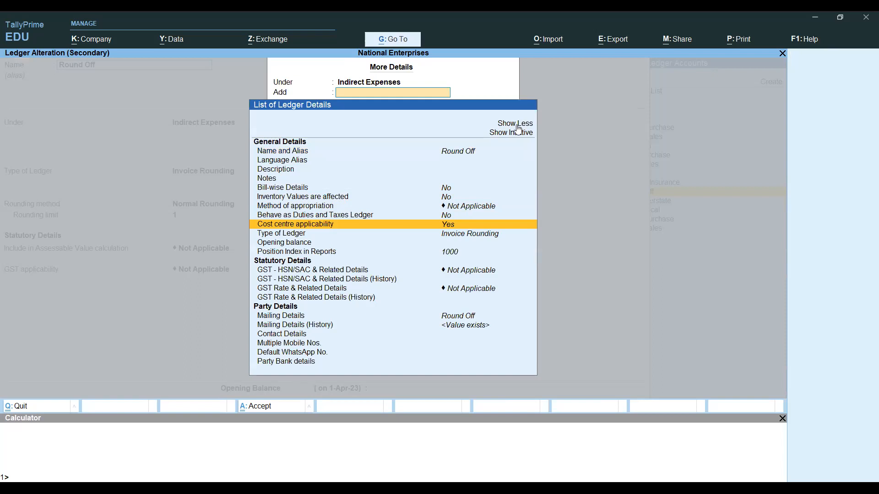
{"action": "key", "text": "Return"}
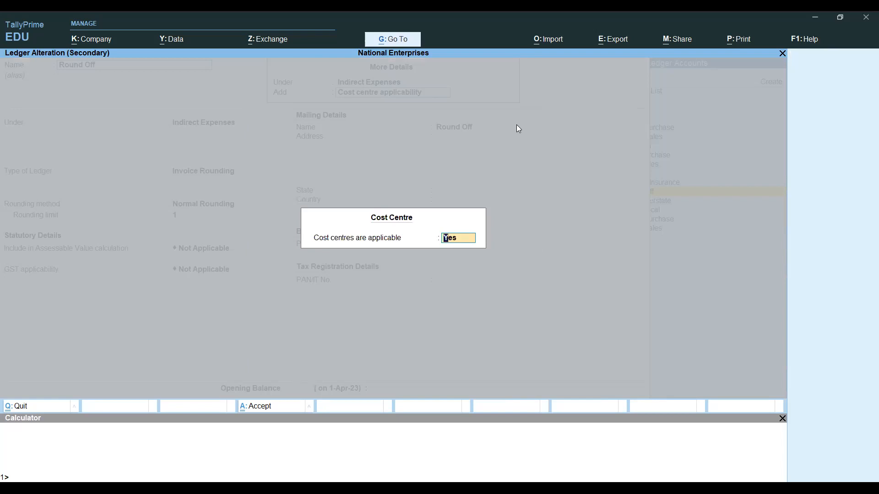
{"action": "key", "text": "BackSpace"}
{"action": "type", "text": "n"}
{"action": "key", "text": "Return"}
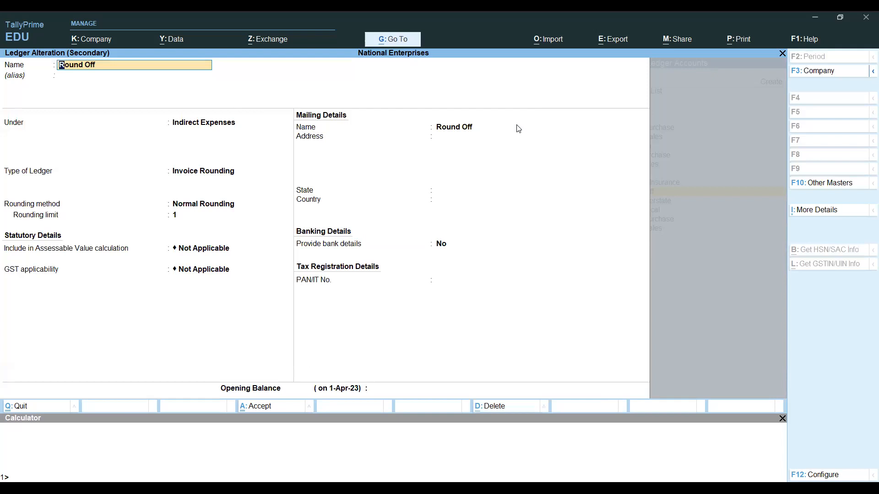
{"action": "key", "text": "ctrl"}
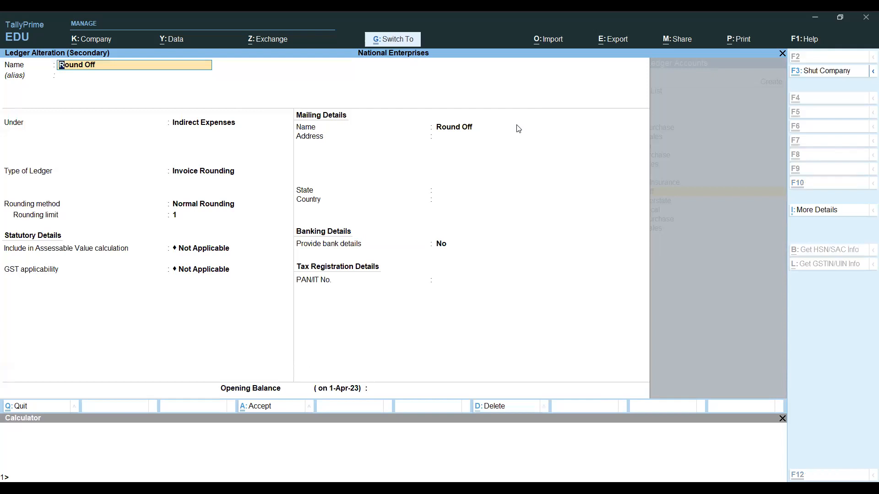
{"action": "key", "text": "ctrl+a"}
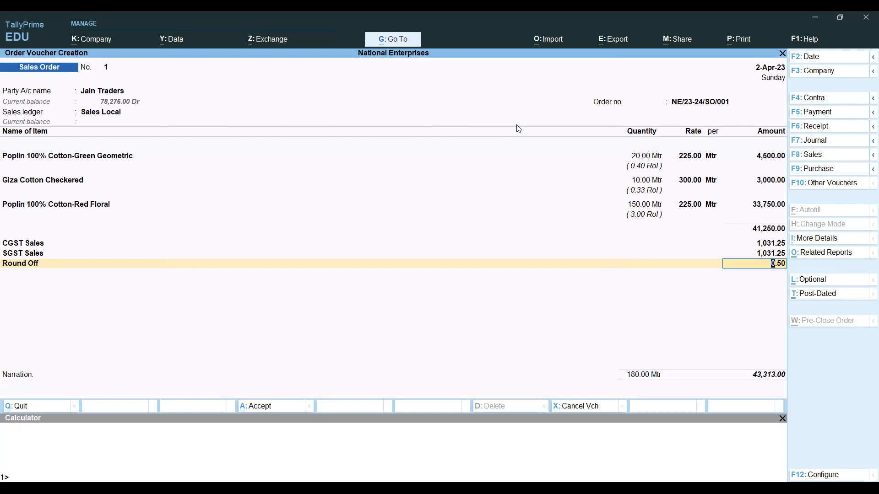
- Confirm Round Off at 0.50, leave the narration empty, and save Sales Order No. 1 at 43,313.00
{"action": "key", "text": "BackSpace"}
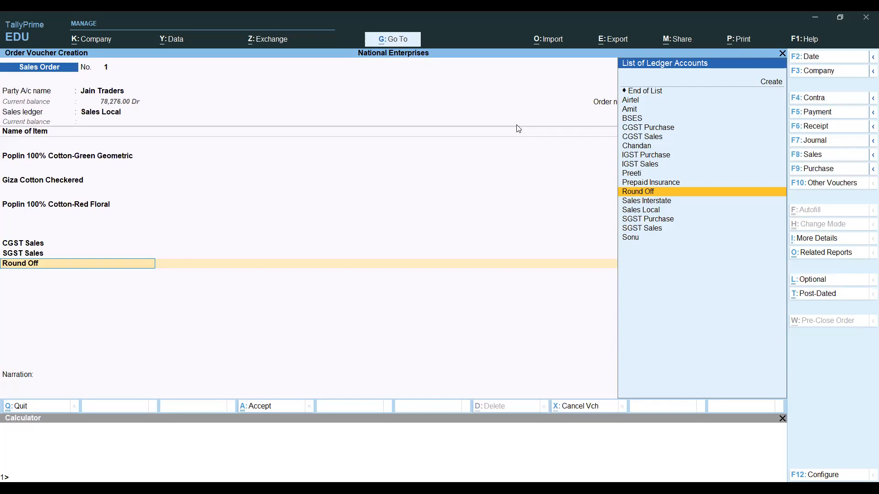
{"action": "key", "text": "Return"}
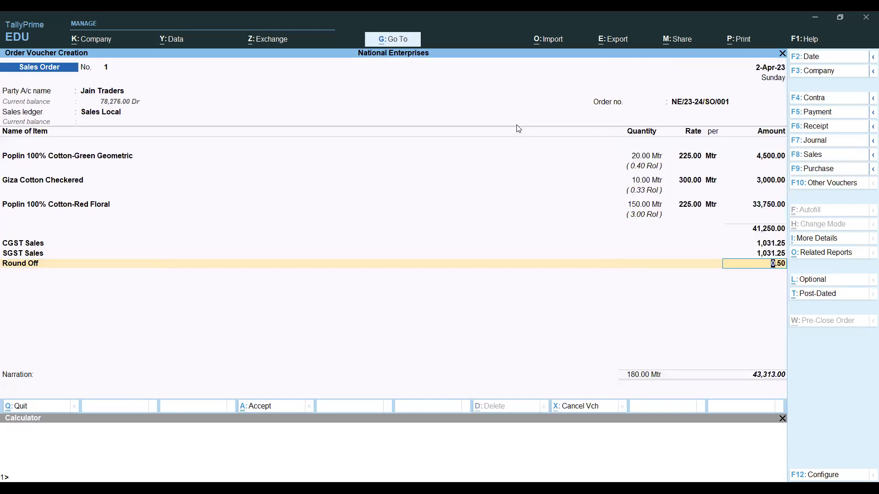
{"action": "key", "text": "Return"}
{"action": "key", "text": "Return"}
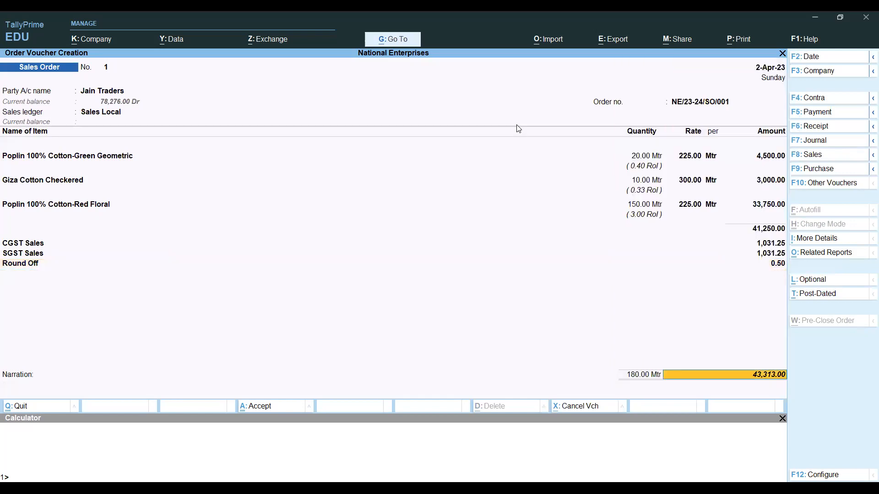
{"action": "key", "text": "Return"}
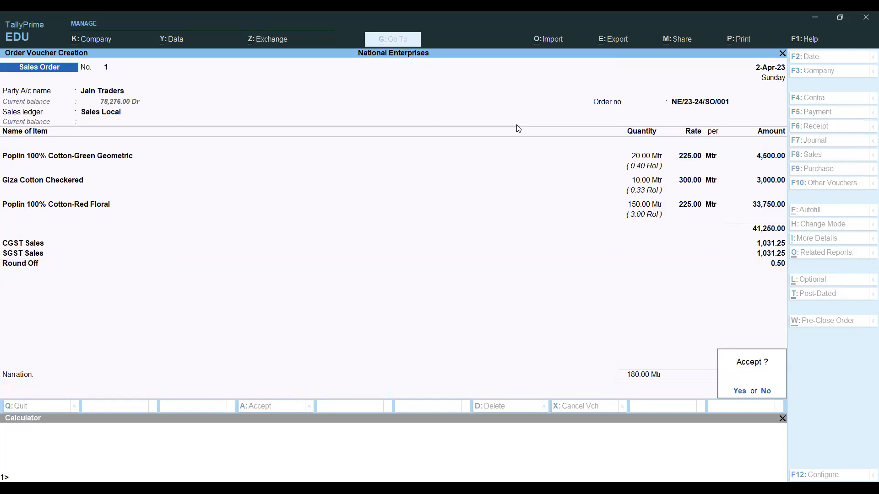
{"action": "key", "text": "Escape"}
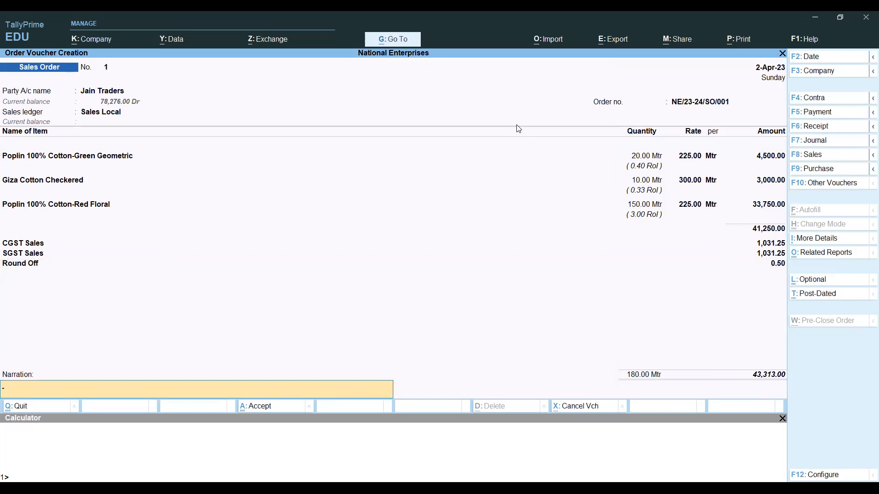
{"action": "key", "text": "Return"}
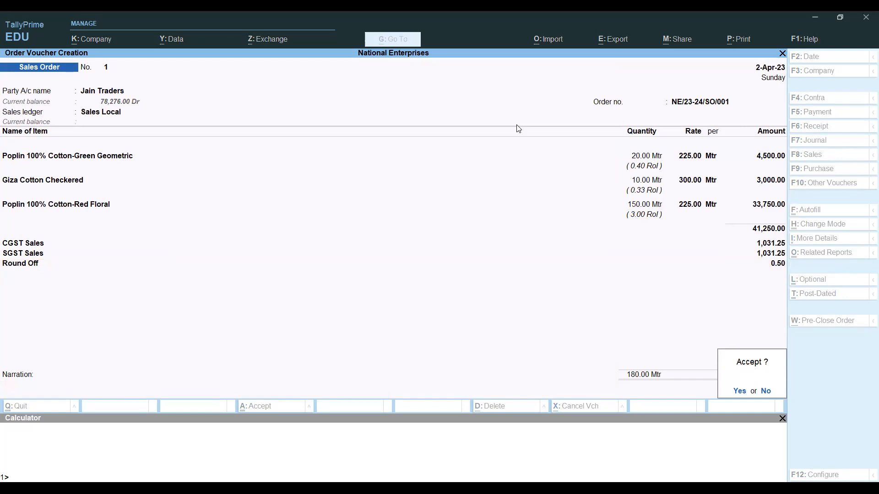
{"action": "key", "text": "Return"}
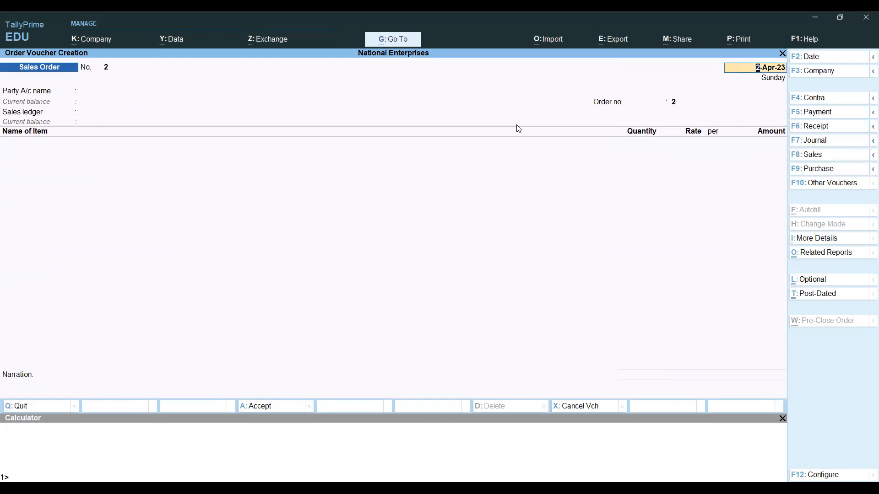
{"action": "key", "text": "BackSpace"}
- Quit the blank voucher and open the Day Book for 2-Apr-23 from More Reports
{"action": "key", "text": "Escape"}
{"action": "key", "text": "Return"}
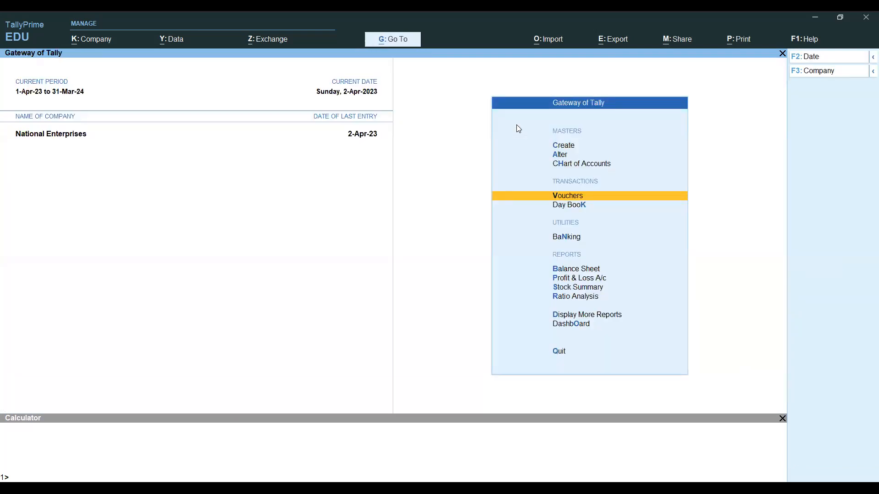
{"action": "key", "text": "Down"}
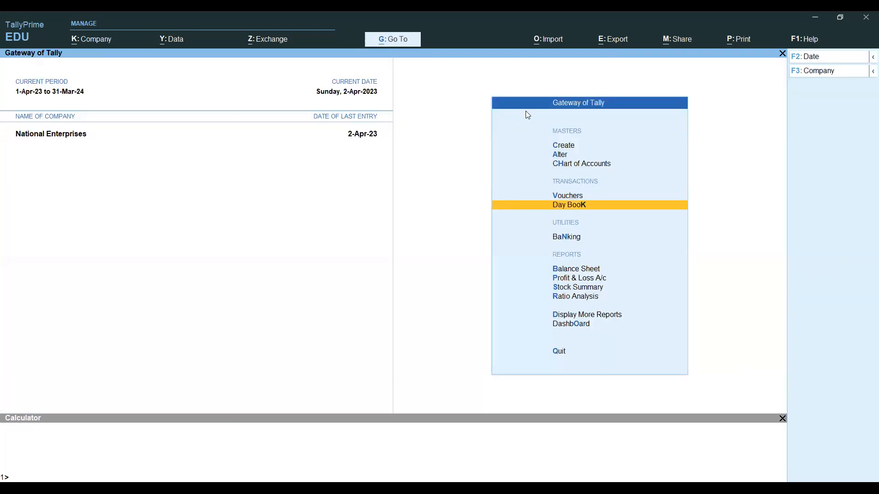
{"action": "key", "text": "Down"}
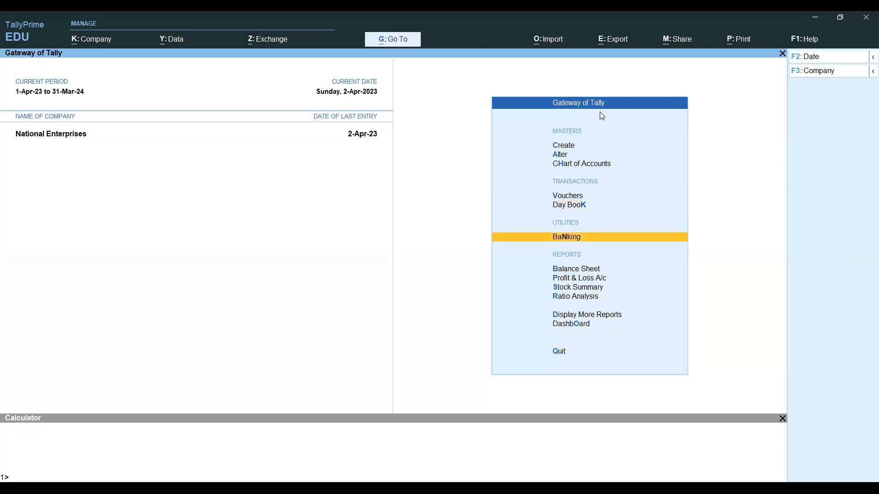
{"action": "key", "text": "Down"}
{"action": "key", "text": "Down"}
{"action": "key", "text": "Down"}
{"action": "key", "text": "Down"}
{"action": "key", "text": "Down"}
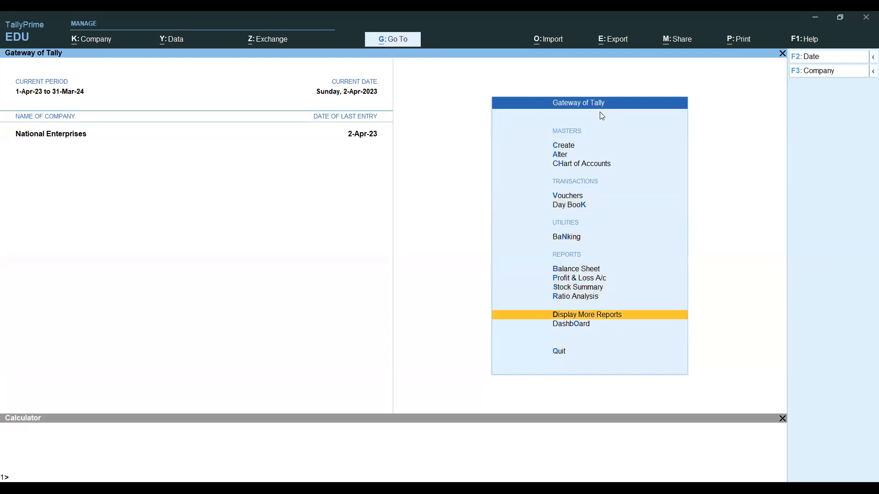
{"action": "key", "text": "Return"}
{"action": "key", "text": "Down"}
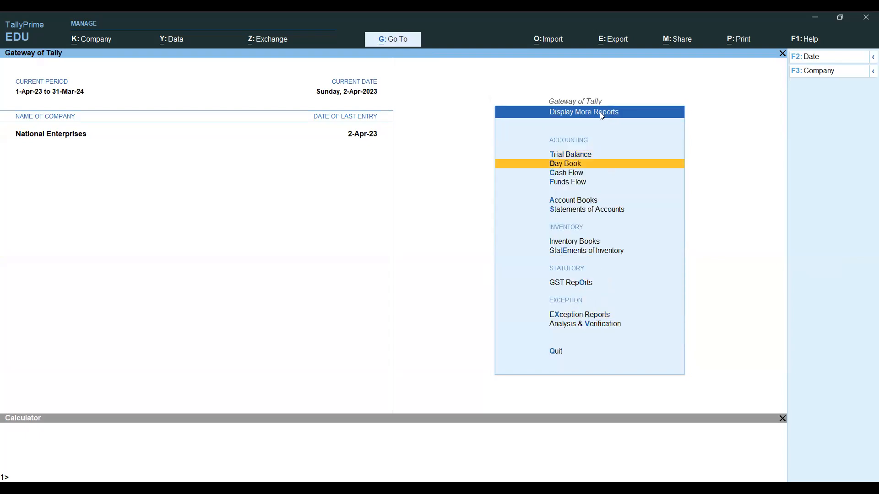
{"action": "key", "text": "Return"}
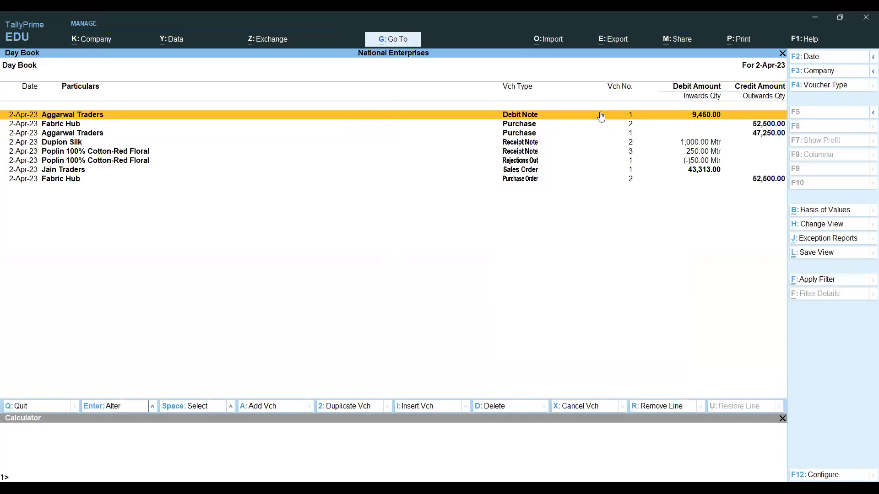
- Open Jain Traders' Sales Order No. 1 (43,313.00) for review, then leave it and close the Day Book
{"action": "key", "text": "Down"}
{"action": "key", "text": "Down"}
{"action": "key", "text": "Down"}
{"action": "key", "text": "Down"}
{"action": "key", "text": "Down"}
{"action": "key", "text": "Down"}
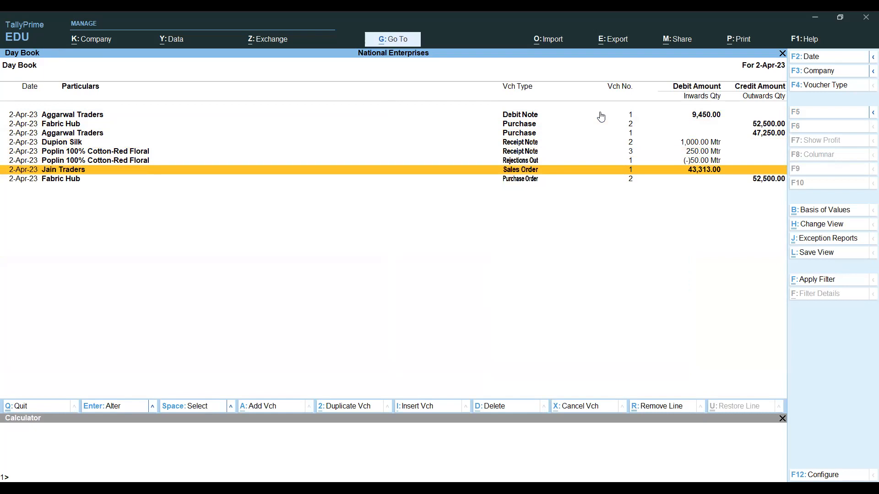
{"action": "key", "text": "Up"}
{"action": "key", "text": "Up"}
{"action": "key", "text": "Up"}
{"action": "key", "text": "Up"}
{"action": "key", "text": "Up"}
{"action": "key", "text": "Up"}
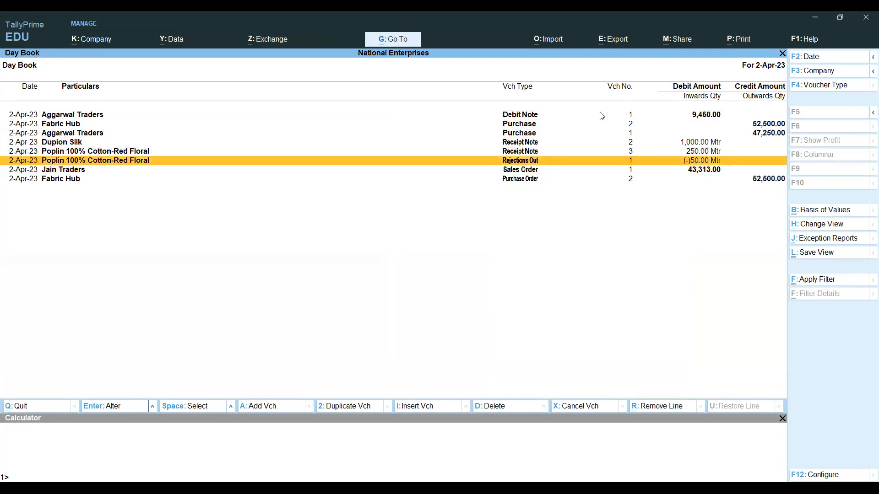
{"action": "key", "text": "Down"}
{"action": "key", "text": "Down"}
{"action": "key", "text": "Down"}
{"action": "key", "text": "Down"}
{"action": "key", "text": "Down"}
{"action": "key", "text": "Down"}
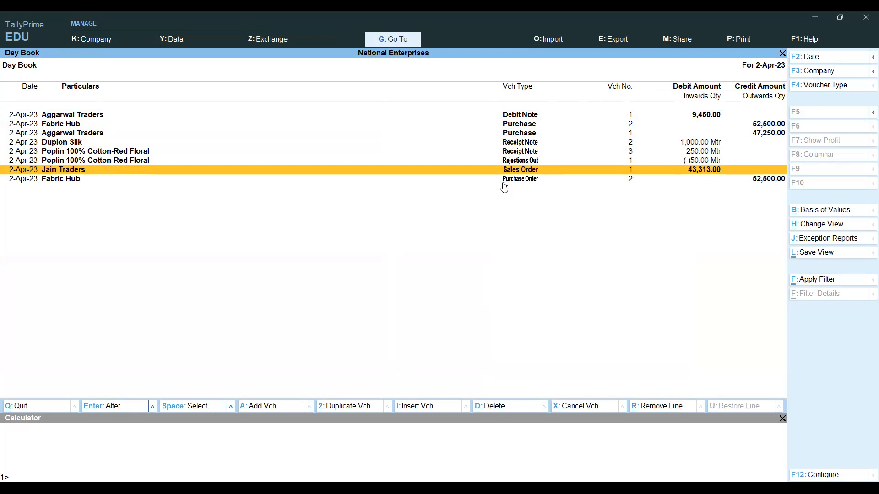
{"action": "key", "text": "Return"}
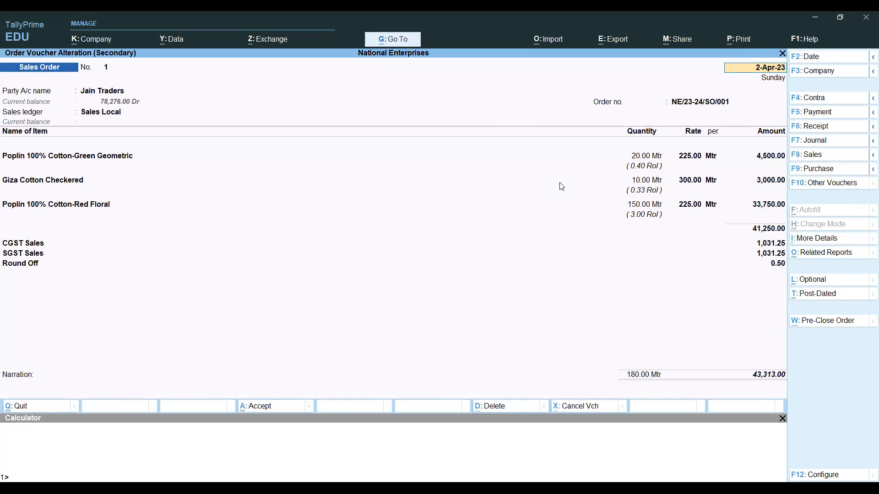
{"action": "key", "text": "BackSpace"}
{"action": "key", "text": "Escape"}
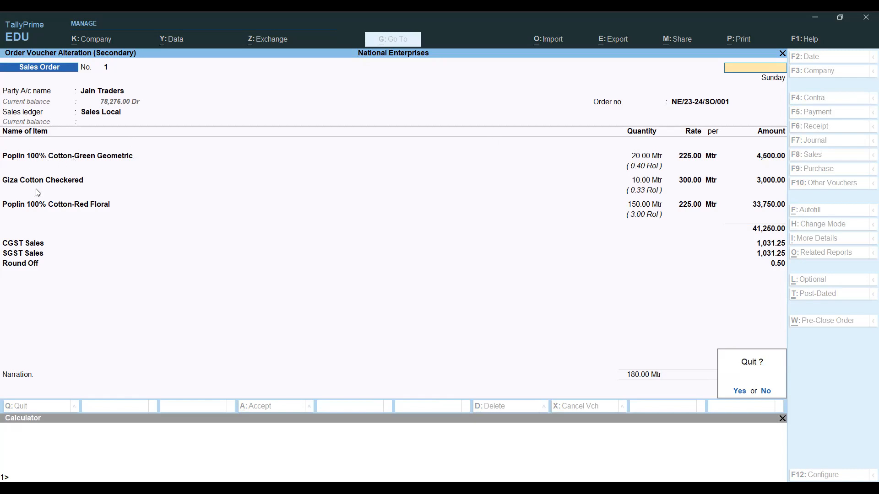
{"action": "key", "text": "y"}
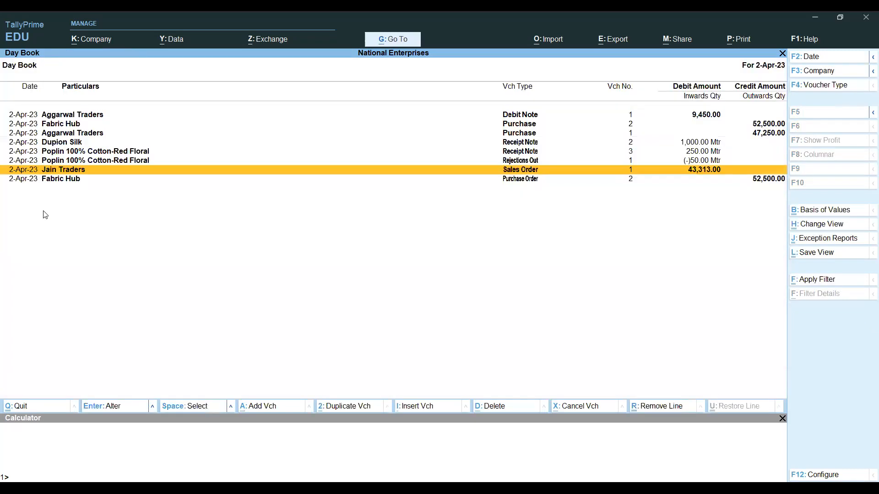
{"action": "key", "text": "Escape"}
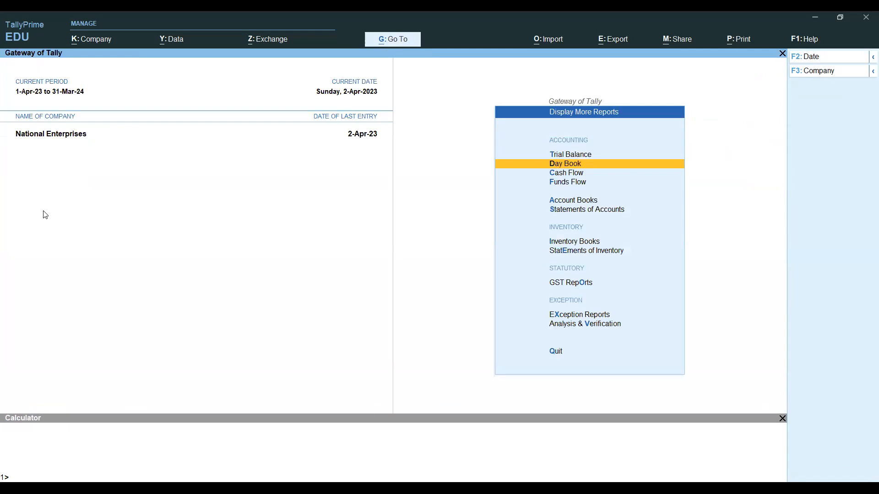
- Open the Stock Summary item-wise and bring up its F12 configuration
{"action": "key", "text": "Escape"}
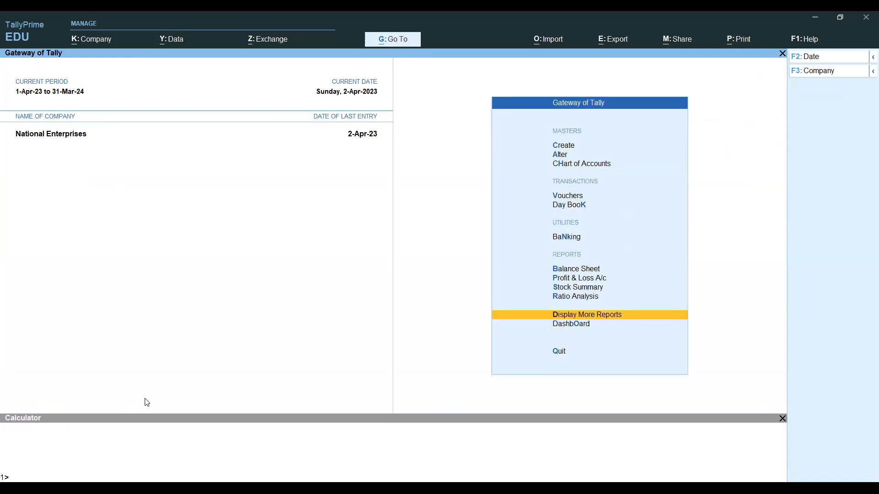
{"action": "key", "text": "Up"}
{"action": "key", "text": "Up"}
{"action": "key", "text": "Return"}
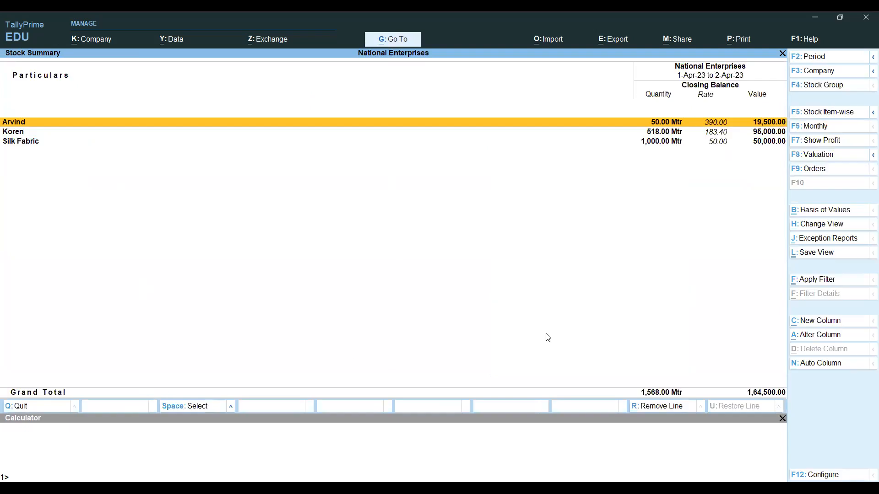
{"action": "left_click", "coordinate": [830, 113]}
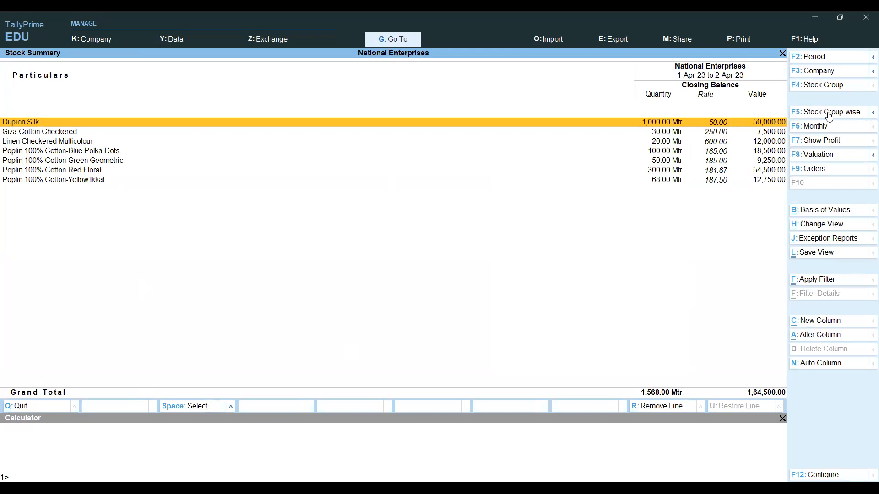
{"action": "key", "text": "F12"}
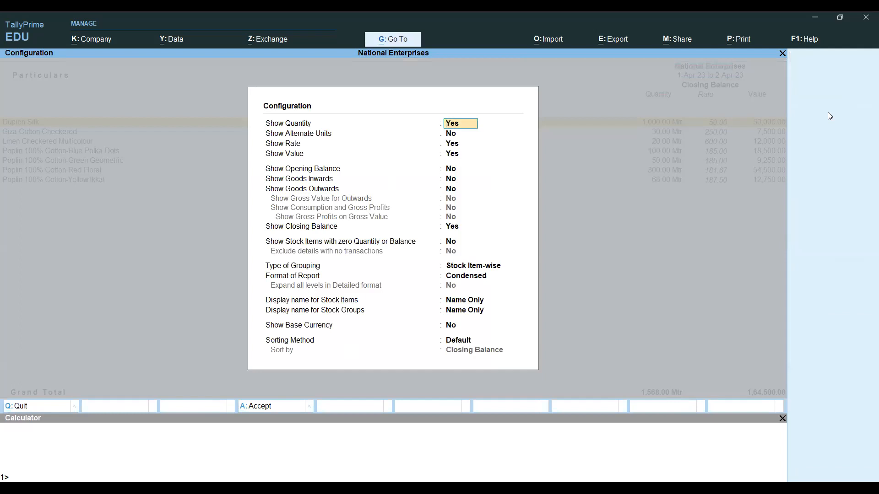
- Turn on alternate units, opening balance, goods inwards and goods outwards columns, then apply the configuration
{"action": "key", "text": "Return"}
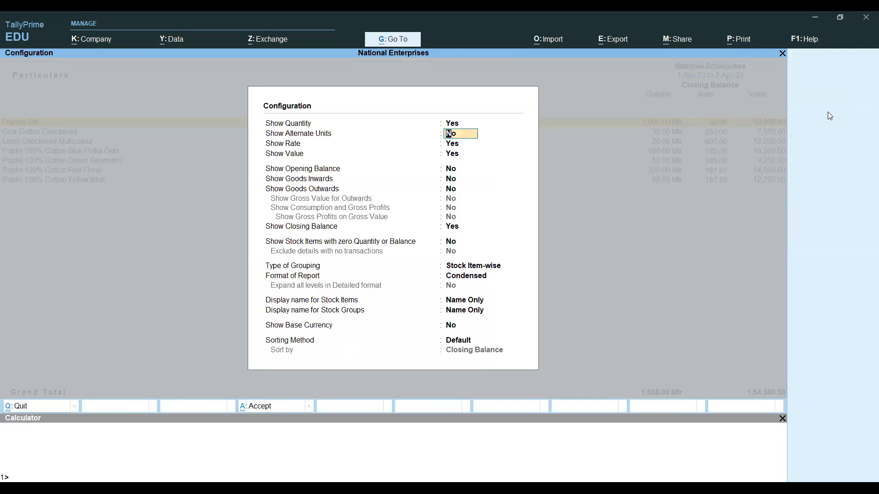
{"action": "type", "text": "y"}
{"action": "key", "text": "Return"}
{"action": "key", "text": "Return"}
{"action": "key", "text": "Return"}
{"action": "type", "text": "y"}
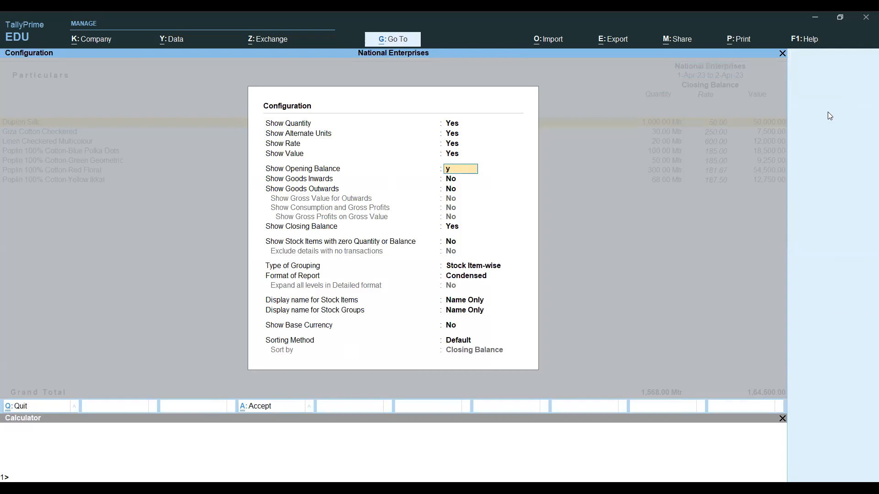
{"action": "key", "text": "Return"}
{"action": "type", "text": "y"}
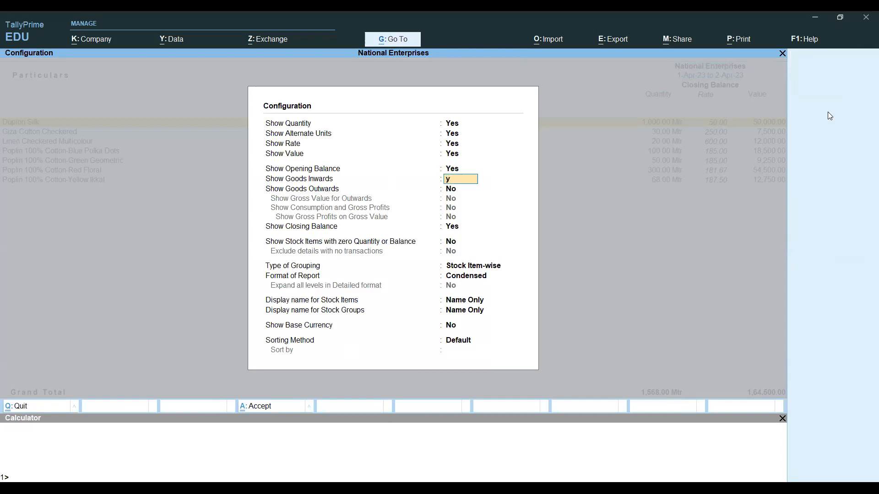
{"action": "key", "text": "Return"}
{"action": "type", "text": "y"}
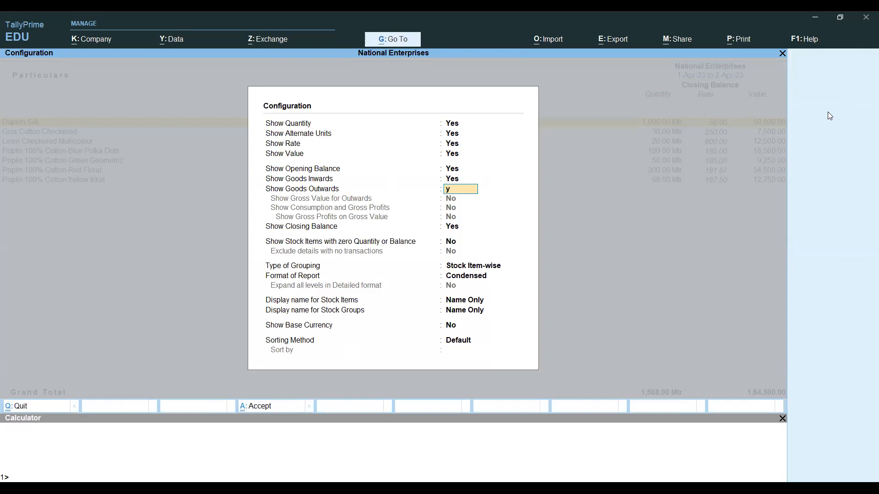
{"action": "key", "text": "Return"}
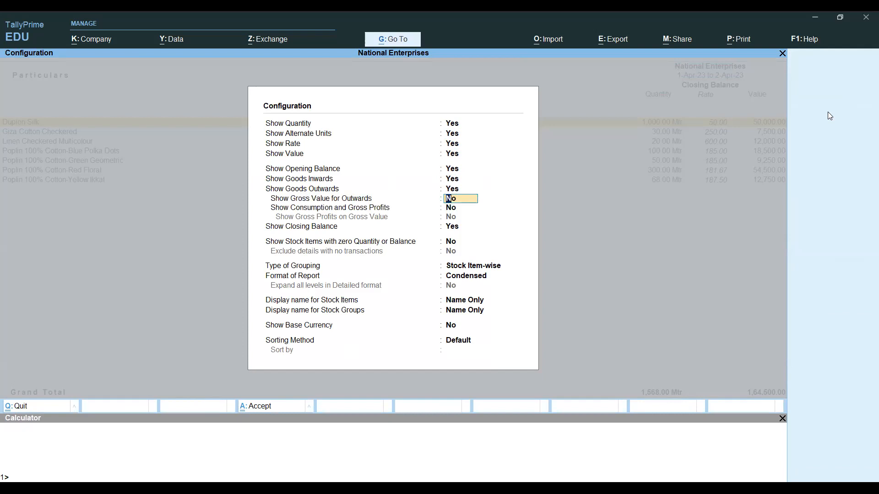
{"action": "key", "text": "ctrl"}
{"action": "key", "text": "Down"}
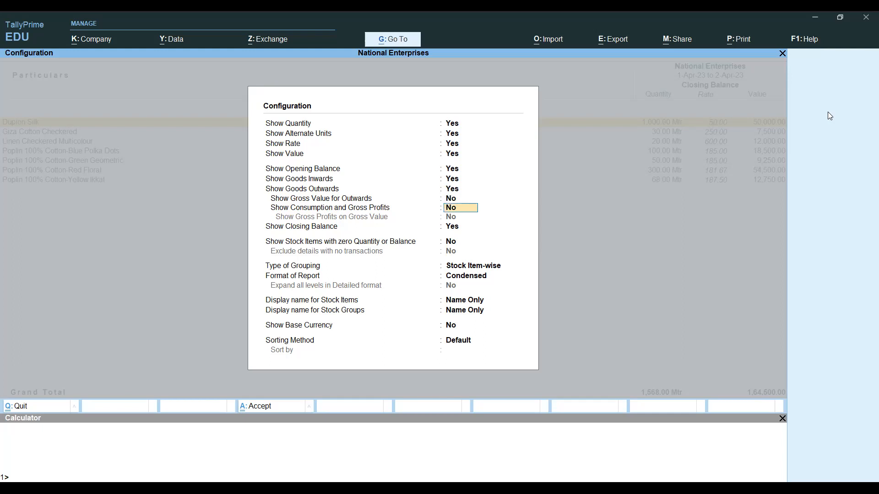
{"action": "key", "text": "Down"}
{"action": "key", "text": "Down"}
{"action": "key", "text": "Down"}
{"action": "key", "text": "Down"}
{"action": "key", "text": "Return"}
{"action": "key", "text": "Return"}
{"action": "key", "text": "Return"}
{"action": "key", "text": "Return"}
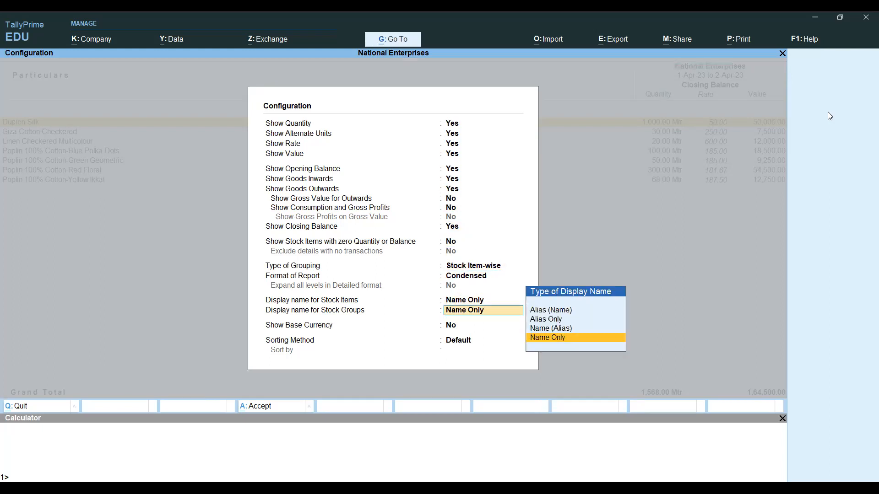
{"action": "key", "text": "Return"}
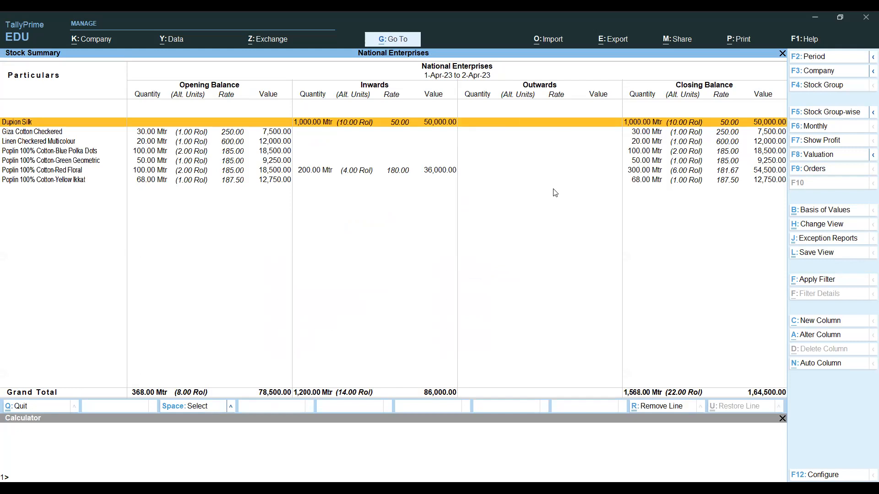
- Mark the Giza Cotton Checkered, Red Floral and Green Geometric rows, then close the Stock Summary
{"action": "key", "text": "Down"}
{"action": "key", "text": "space"}
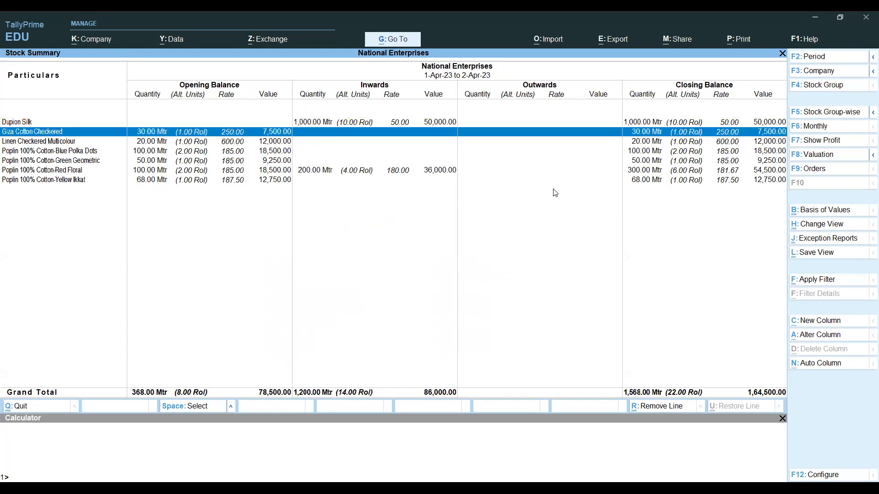
{"action": "key", "text": "Down"}
{"action": "key", "text": "Down"}
{"action": "key", "text": "Down"}
{"action": "key", "text": "Down"}
{"action": "key", "text": "space"}
{"action": "key", "text": "Up"}
{"action": "key", "text": "space"}
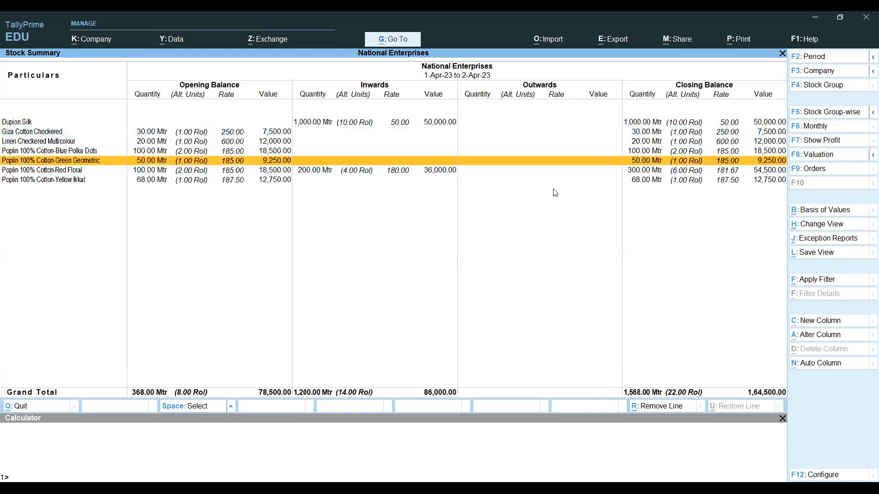
{"action": "key", "text": "Escape"}
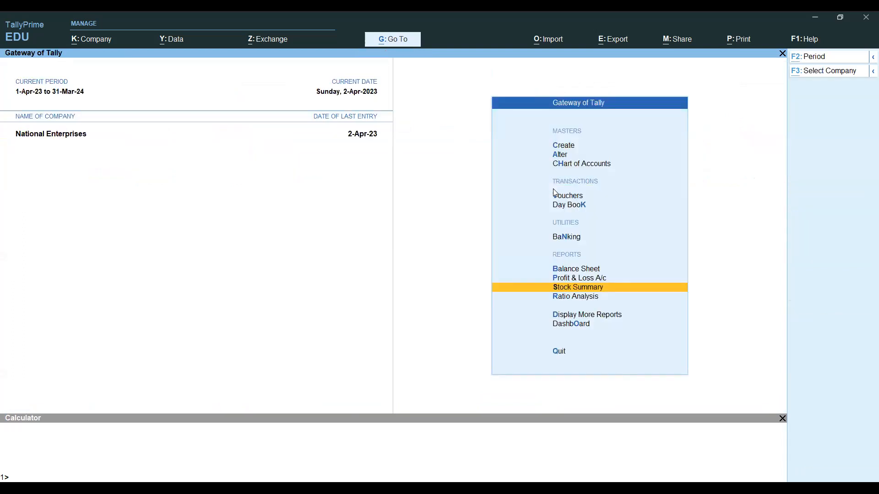
{"action": "key", "text": "alt+Tab"}
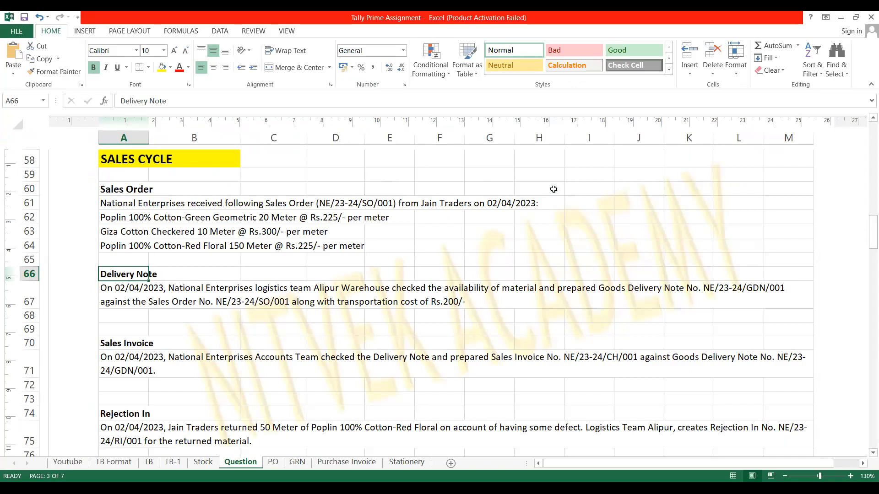
{"action": "key", "text": "Down"}
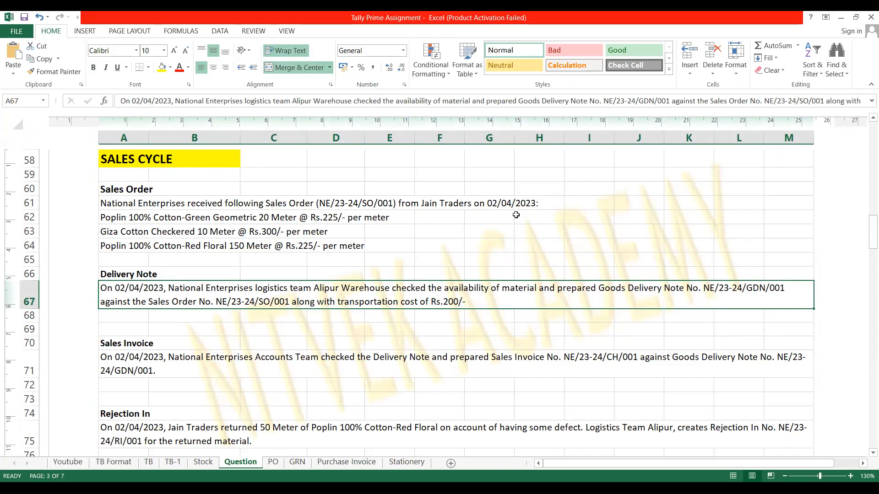
{"action": "key", "text": "alt"}
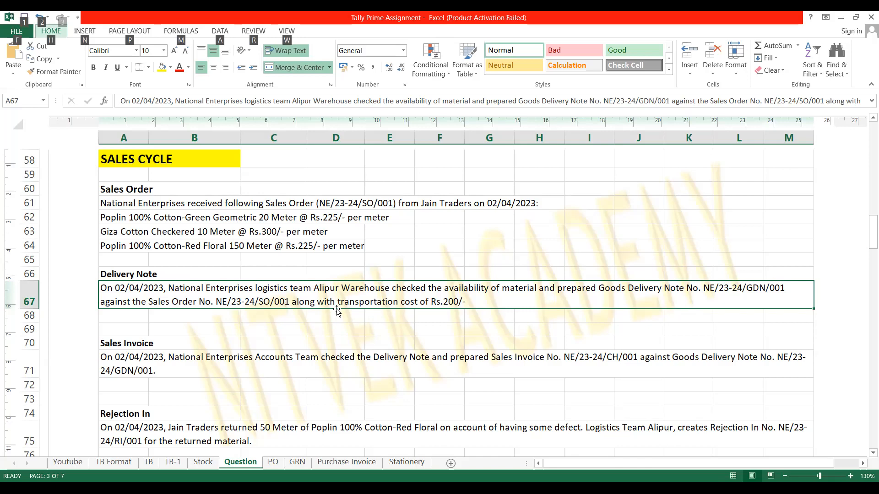
{"action": "key", "text": "alt+Tab"}
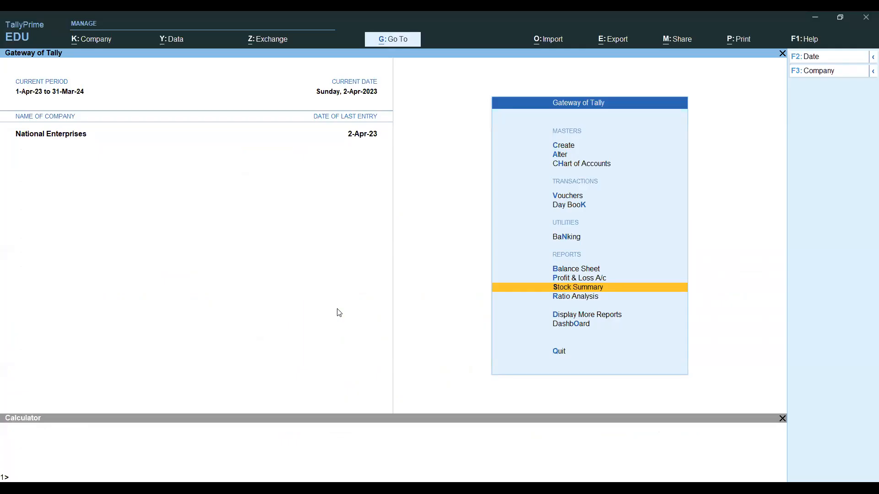
- Open the Alipur godown summary via More Reports > Inventory Books > Godowns
{"action": "key", "text": "Down"}
{"action": "key", "text": "Down"}
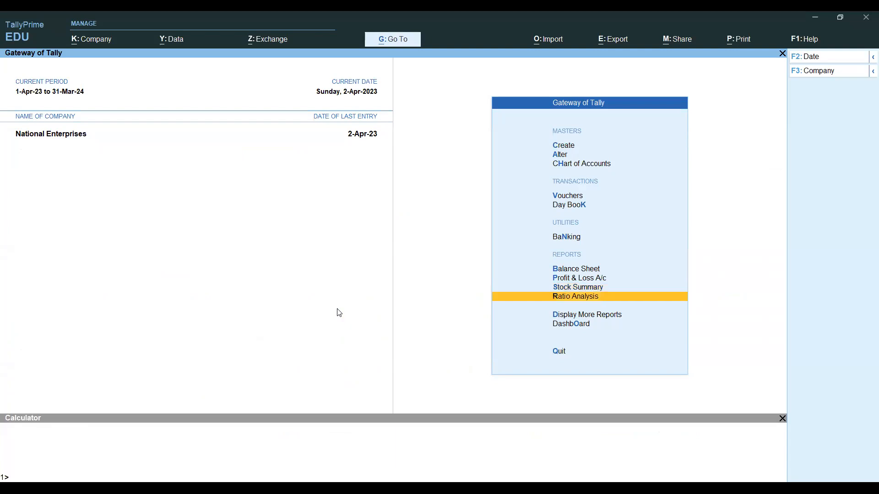
{"action": "key", "text": "Return"}
{"action": "key", "text": "Down"}
{"action": "key", "text": "Down"}
{"action": "key", "text": "Down"}
{"action": "key", "text": "Down"}
{"action": "key", "text": "Down"}
{"action": "key", "text": "Down"}
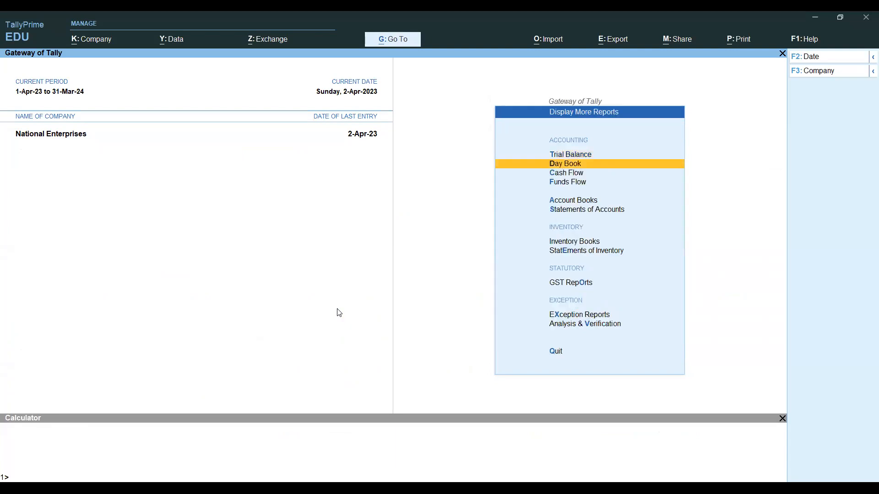
{"action": "key", "text": "Return"}
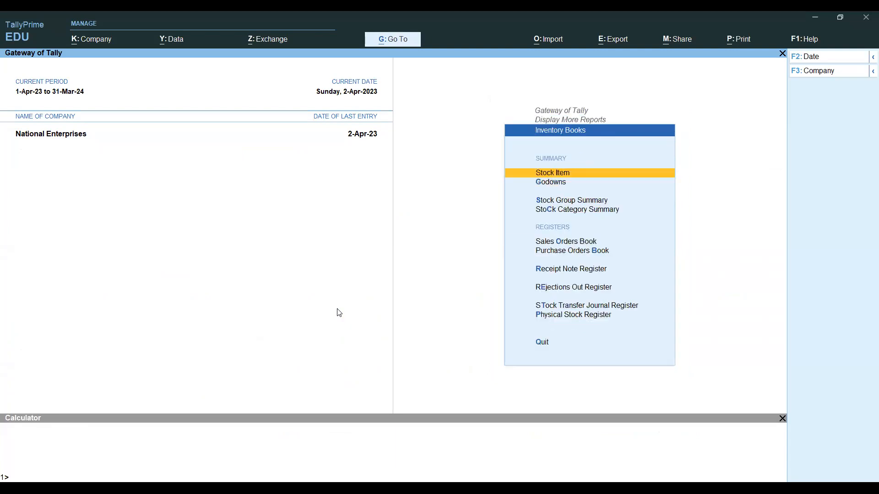
{"action": "key", "text": "Down"}
{"action": "key", "text": "Return"}
{"action": "key", "text": "Down"}
{"action": "key", "text": "Return"}
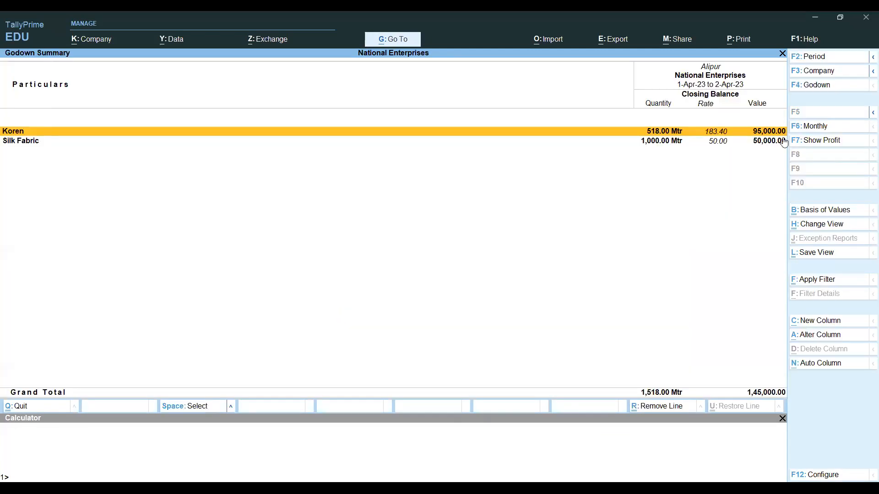
- Switch to the detailed view and expand 44 Inch Width into its Poplin items
{"action": "key", "text": "alt+F1"}
{"action": "key", "text": "Down"}
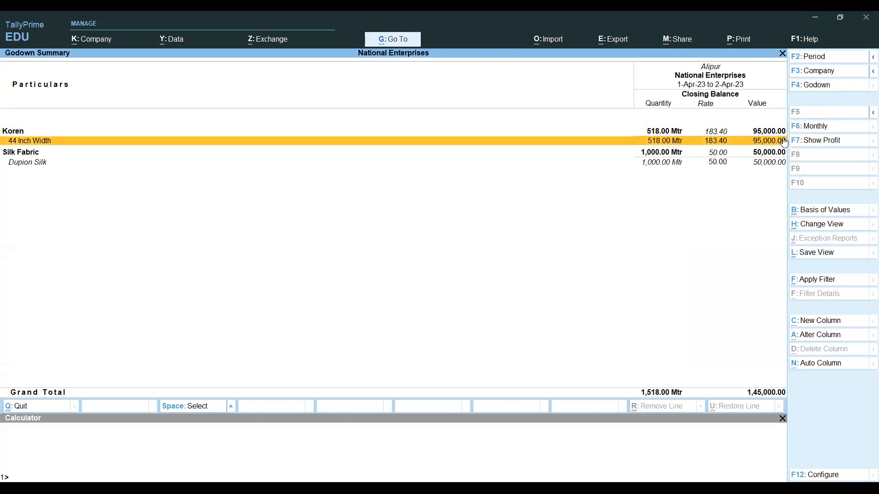
{"action": "key", "text": "shift+Return"}
{"action": "key", "text": "Down"}
{"action": "key", "text": "Down"}
{"action": "key", "text": "Down"}
{"action": "key", "text": "Down"}
{"action": "key", "text": "Down"}
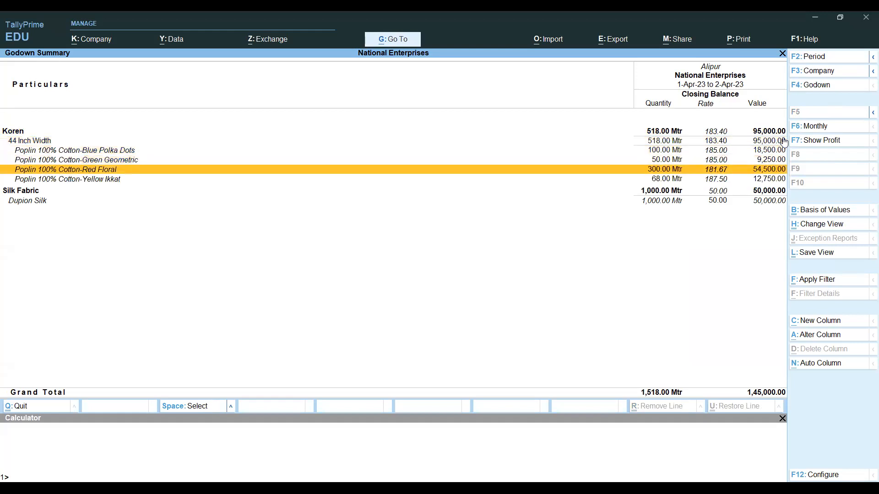
{"action": "key", "text": "Down"}
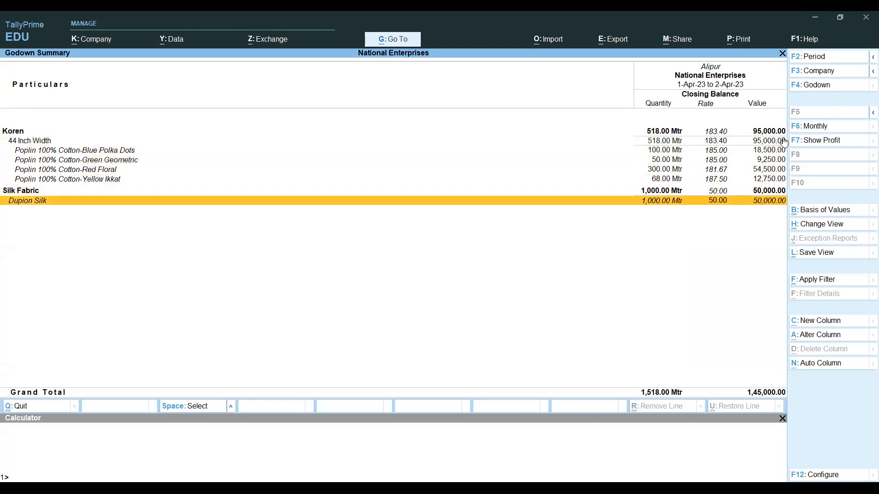
{"action": "key", "text": "Up"}
{"action": "key", "text": "Up"}
{"action": "key", "text": "Up"}
{"action": "key", "text": "Up"}
{"action": "key", "text": "Down"}
{"action": "key", "text": "Down"}
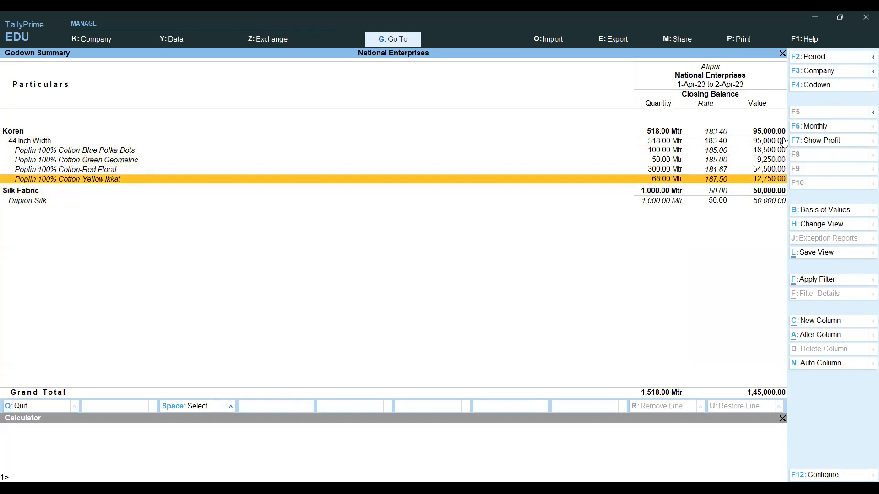
{"action": "key", "text": "Up"}
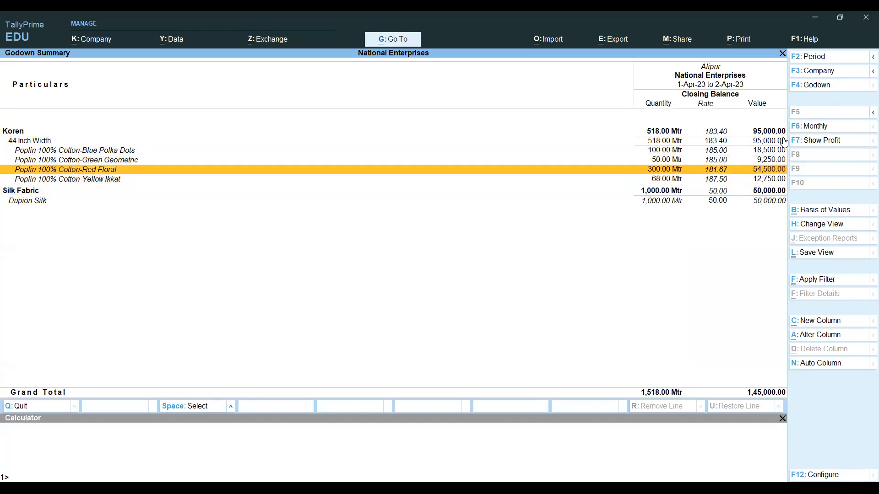
- Compare the Poplin rows' godown stock against the ordered quantities in the assignment workbook
{"action": "key", "text": "alt+Tab"}
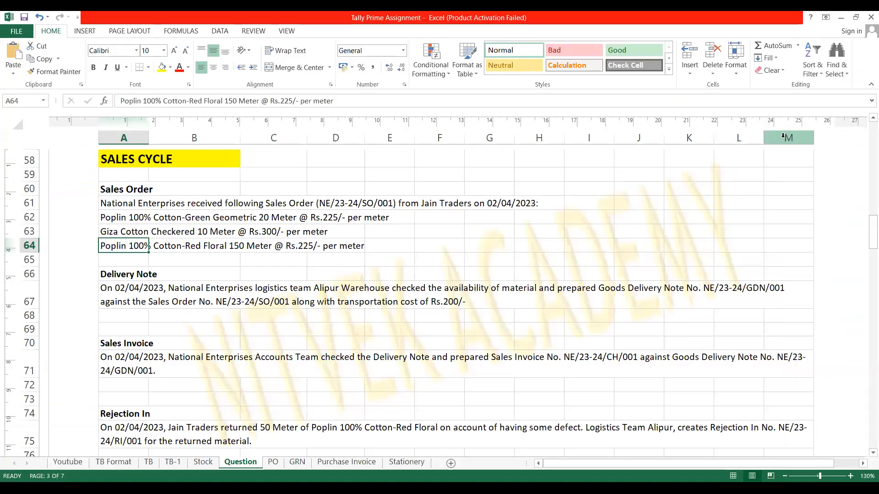
{"action": "key", "text": "Up"}
{"action": "key", "text": "Up"}
{"action": "key", "text": "Down"}
{"action": "key", "text": "Down"}
{"action": "key", "text": "Down"}
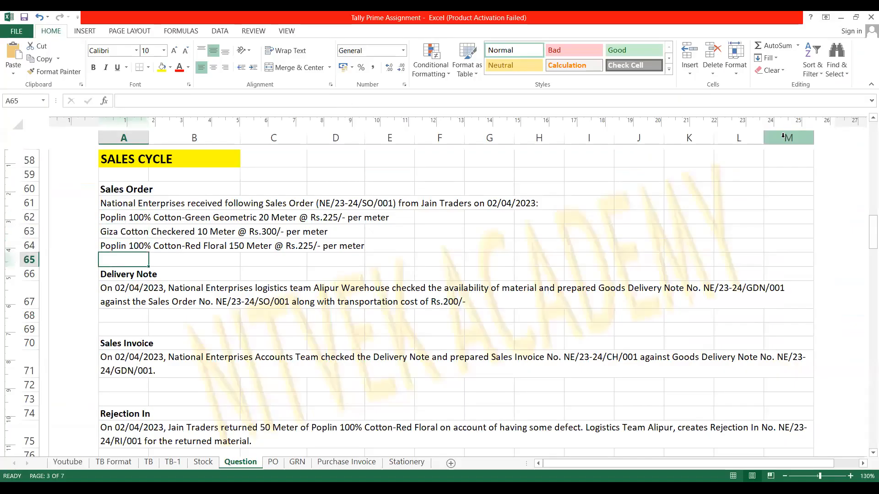
{"action": "key", "text": "alt+Tab"}
{"action": "key", "text": "Up"}
{"action": "key", "text": "Up"}
{"action": "key", "text": "Down"}
{"action": "key", "text": "Down"}
{"action": "key", "text": "Down"}
{"action": "key", "text": "alt"}
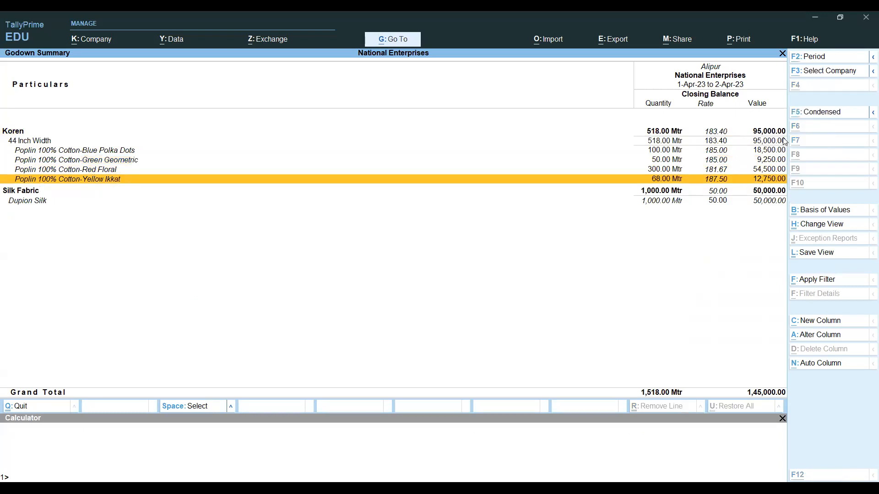
{"action": "key", "text": "alt+Tab"}
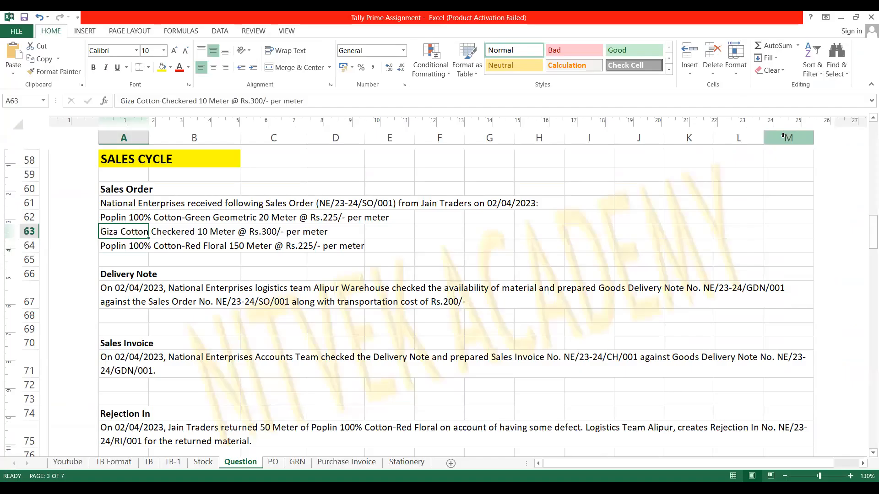
{"action": "key", "text": "Up"}
{"action": "key", "text": "Down"}
{"action": "key", "text": "Down"}
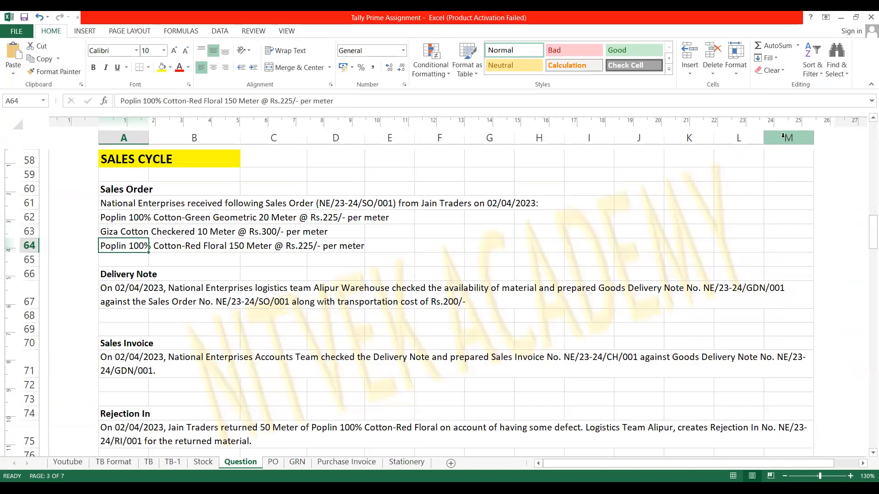
{"action": "key", "text": "Up"}
{"action": "key", "text": "Up"}
{"action": "key", "text": "Down"}
{"action": "key", "text": "Down"}
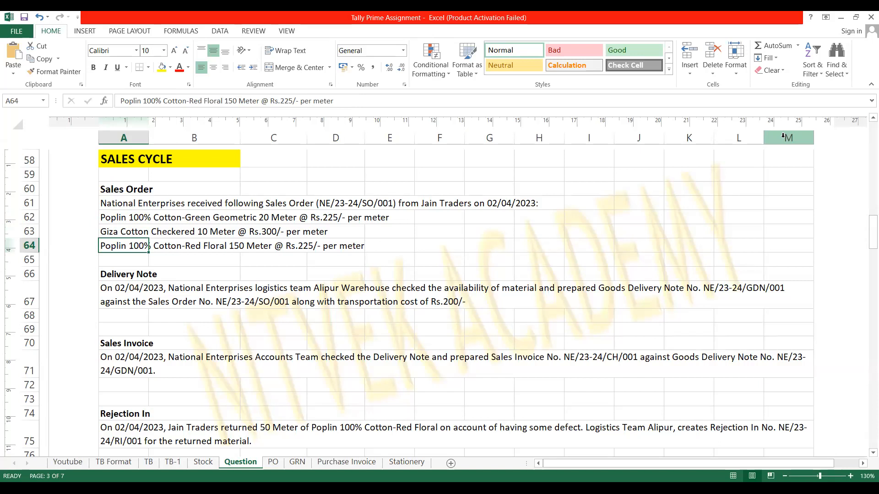
{"action": "key", "text": "Up"}
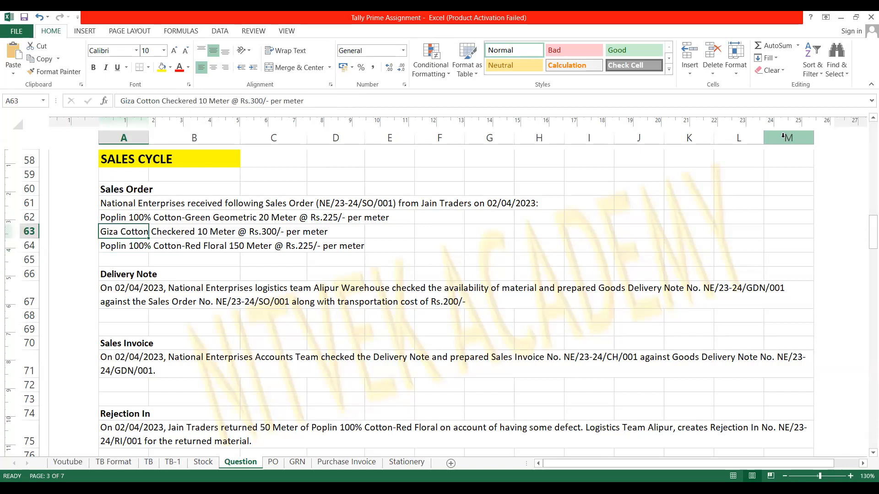
{"action": "key", "text": "alt+Tab"}
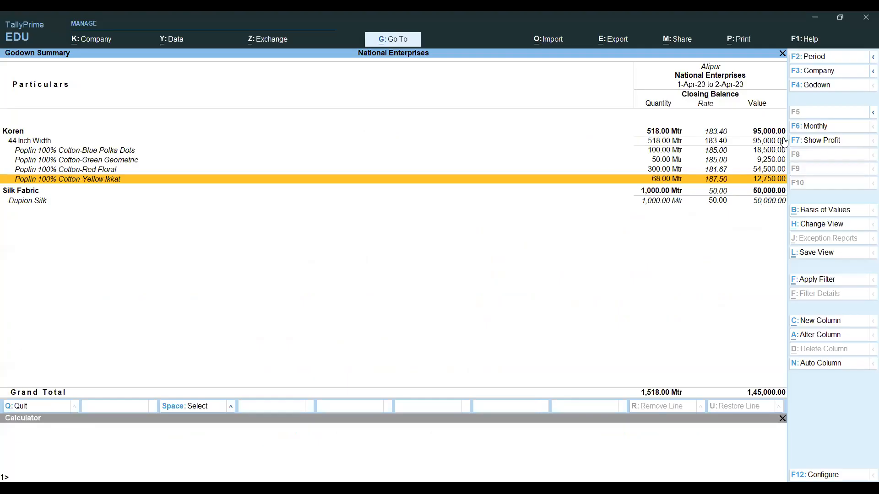
{"action": "key", "text": "Up"}
{"action": "key", "text": "Up"}
{"action": "key", "text": "Up"}
{"action": "key", "text": "Up"}
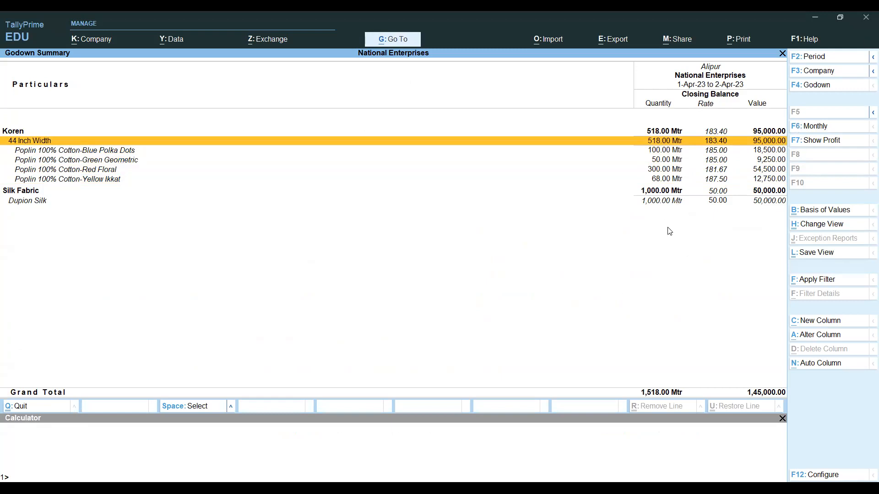
- Close the godown summary and go back from Inventory Books to voucher entry
{"action": "key", "text": "F4"}
{"action": "key", "text": "Escape"}
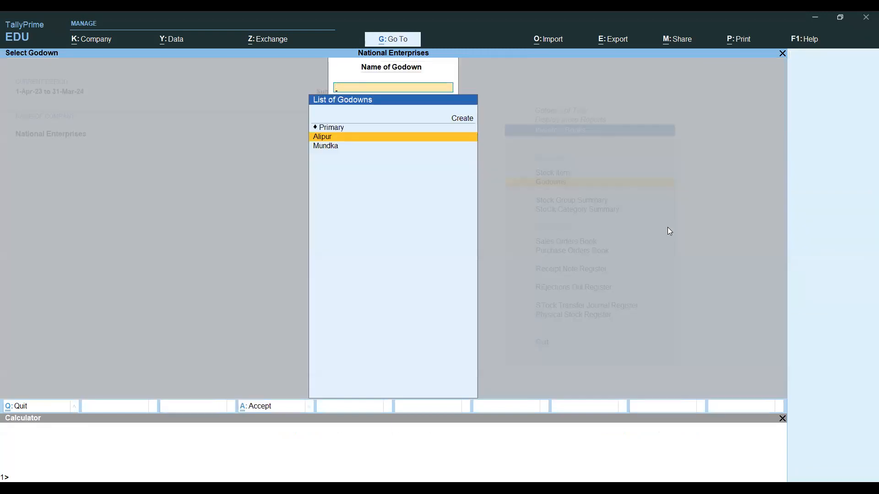
{"action": "key", "text": "Escape"}
{"action": "key", "text": "Escape"}
{"action": "key", "text": "Escape"}
{"action": "key", "text": "Escape"}
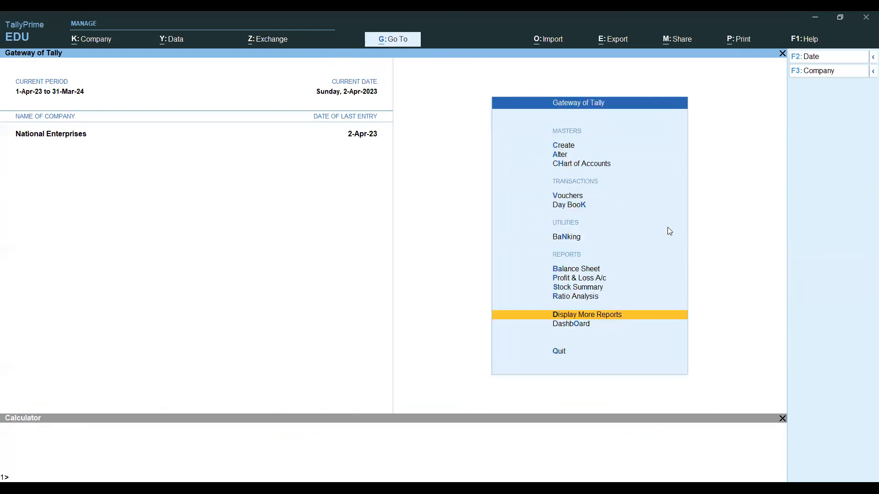
{"action": "key", "text": "Up"}
{"action": "key", "text": "Up"}
{"action": "key", "text": "Up"}
{"action": "key", "text": "Up"}
{"action": "key", "text": "Up"}
{"action": "key", "text": "Up"}
{"action": "key", "text": "Up"}
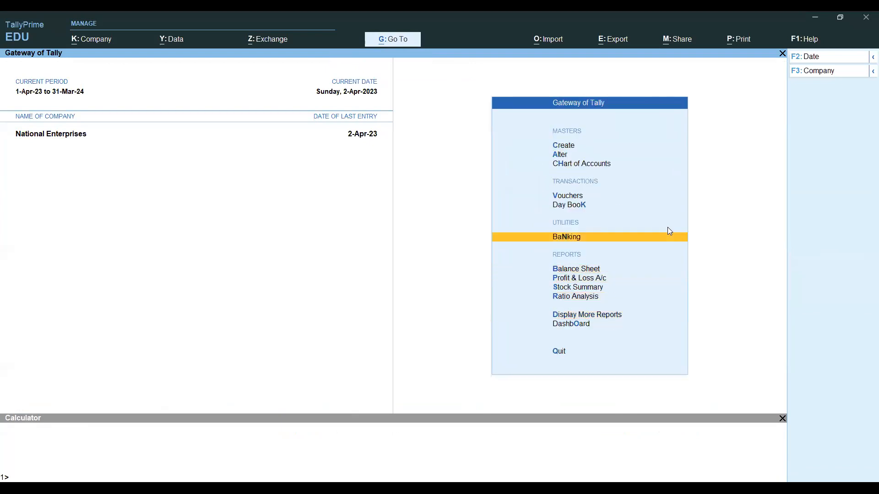
{"action": "key", "text": "Return"}
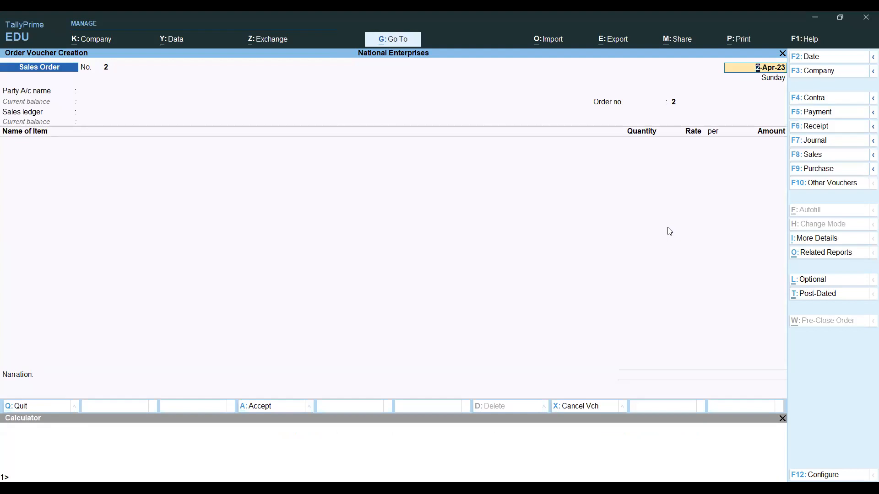
- Show inactive voucher types, then select Delivery Note and confirm activating it
{"action": "left_click", "coordinate": [835, 185]}
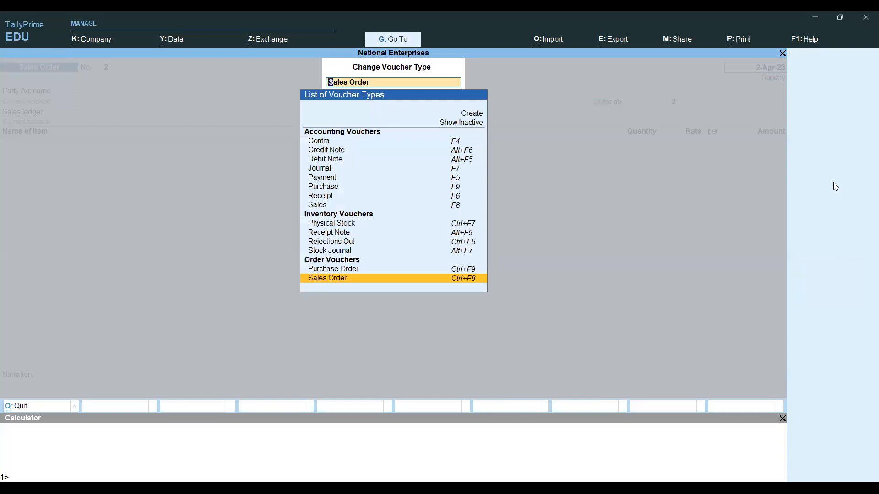
{"action": "key", "text": "Up"}
{"action": "key", "text": "Up"}
{"action": "key", "text": "Up"}
{"action": "key", "text": "Up"}
{"action": "key", "text": "Up"}
{"action": "key", "text": "Up"}
{"action": "key", "text": "Up"}
{"action": "key", "text": "Up"}
{"action": "key", "text": "Up"}
{"action": "key", "text": "Up"}
{"action": "key", "text": "Up"}
{"action": "key", "text": "Up"}
{"action": "key", "text": "Up"}
{"action": "key", "text": "Up"}
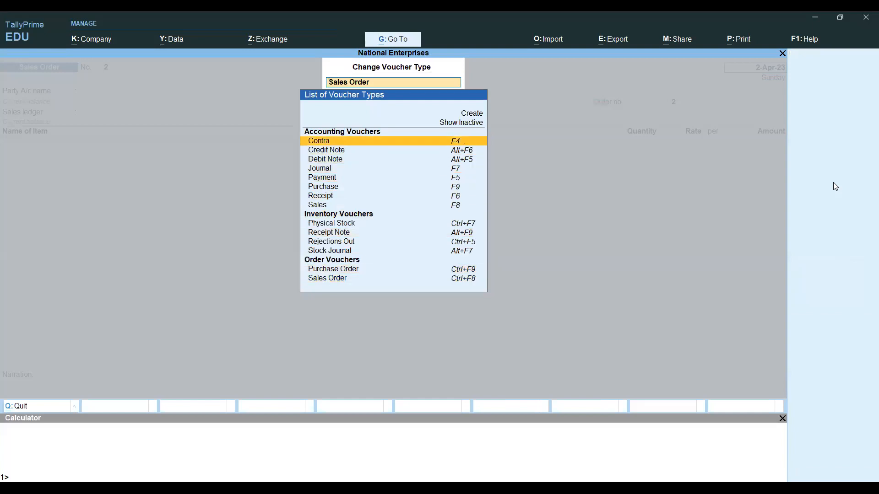
{"action": "key", "text": "Return"}
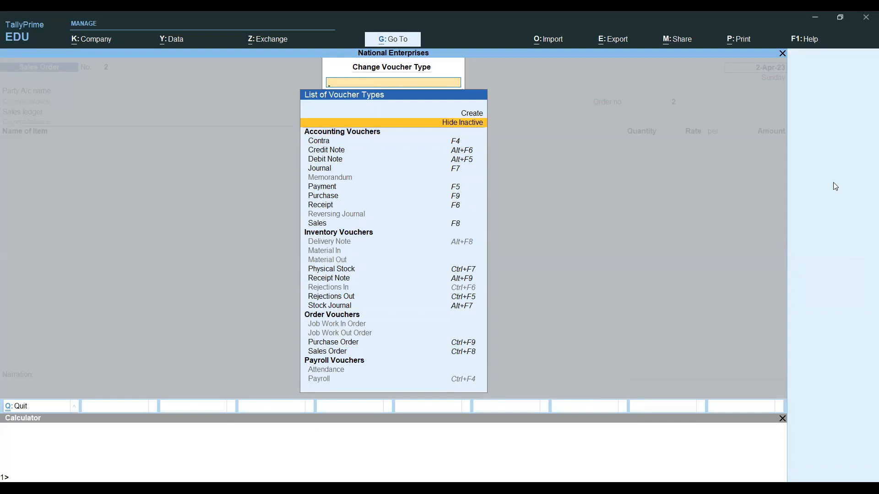
{"action": "key", "text": "Down"}
{"action": "key", "text": "Down"}
{"action": "key", "text": "Down"}
{"action": "key", "text": "Down"}
{"action": "key", "text": "Down"}
{"action": "key", "text": "Down"}
{"action": "key", "text": "Down"}
{"action": "key", "text": "Down"}
{"action": "key", "text": "Down"}
{"action": "key", "text": "Down"}
{"action": "key", "text": "Down"}
{"action": "key", "text": "Down"}
{"action": "key", "text": "Down"}
{"action": "key", "text": "Down"}
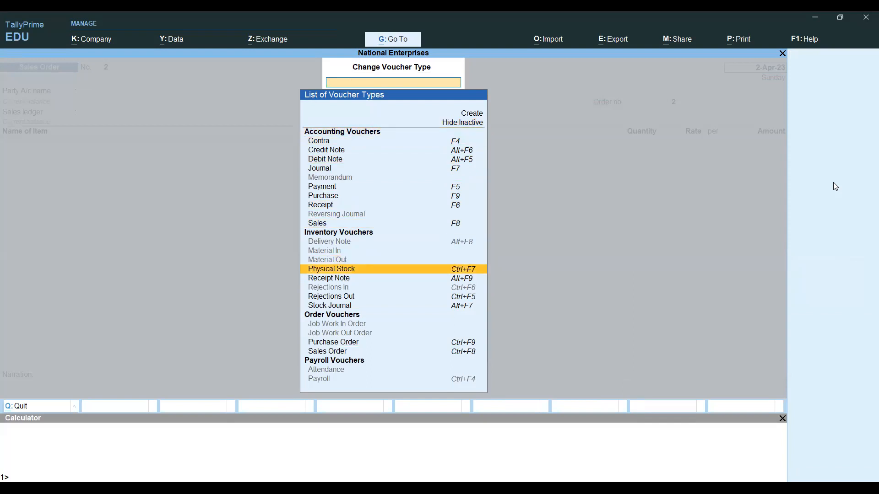
{"action": "key", "text": "Down"}
{"action": "key", "text": "Up"}
{"action": "key", "text": "Up"}
{"action": "key", "text": "Up"}
{"action": "key", "text": "Up"}
{"action": "key", "text": "Up"}
{"action": "key", "text": "Down"}
{"action": "key", "text": "Down"}
{"action": "key", "text": "Down"}
{"action": "key", "text": "Down"}
{"action": "key", "text": "Down"}
{"action": "key", "text": "Down"}
{"action": "key", "text": "Down"}
{"action": "key", "text": "Down"}
{"action": "key", "text": "Down"}
{"action": "key", "text": "Down"}
{"action": "key", "text": "Down"}
{"action": "key", "text": "Down"}
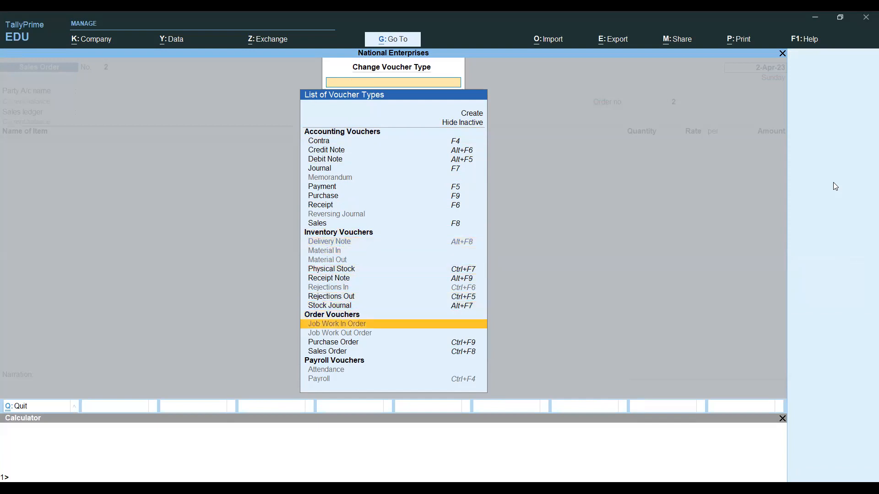
{"action": "key", "text": "Up"}
{"action": "key", "text": "Up"}
{"action": "key", "text": "Up"}
{"action": "key", "text": "Up"}
{"action": "key", "text": "Up"}
{"action": "key", "text": "Up"}
{"action": "key", "text": "Up"}
{"action": "key", "text": "Up"}
{"action": "key", "text": "Up"}
{"action": "key", "text": "Up"}
{"action": "key", "text": "Up"}
{"action": "key", "text": "Up"}
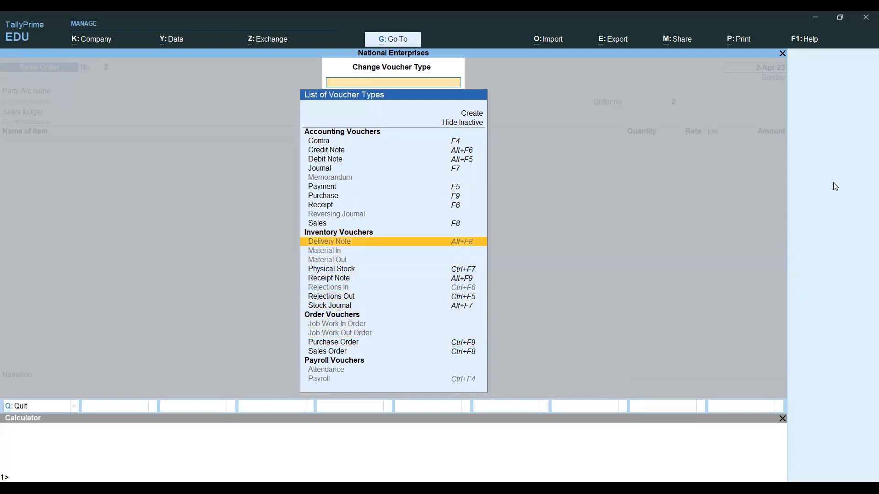
{"action": "key", "text": "Down"}
{"action": "key", "text": "Down"}
{"action": "key", "text": "Down"}
{"action": "key", "text": "Down"}
{"action": "key", "text": "Down"}
{"action": "key", "text": "Down"}
{"action": "key", "text": "Down"}
{"action": "key", "text": "Down"}
{"action": "key", "text": "Down"}
{"action": "key", "text": "Down"}
{"action": "key", "text": "Down"}
{"action": "key", "text": "Down"}
{"action": "key", "text": "Down"}
{"action": "key", "text": "Up"}
{"action": "key", "text": "Down"}
{"action": "key", "text": "Up"}
{"action": "key", "text": "Up"}
{"action": "key", "text": "Up"}
{"action": "key", "text": "Up"}
{"action": "key", "text": "Up"}
{"action": "key", "text": "Up"}
{"action": "key", "text": "Up"}
{"action": "key", "text": "Up"}
{"action": "key", "text": "Up"}
{"action": "key", "text": "Up"}
{"action": "key", "text": "Up"}
{"action": "key", "text": "Up"}
{"action": "key", "text": "Return"}
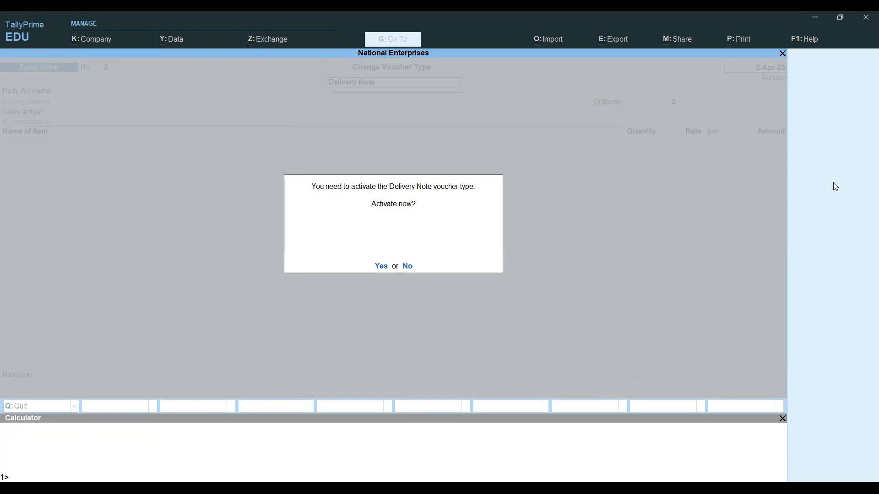
{"action": "key", "text": "y"}
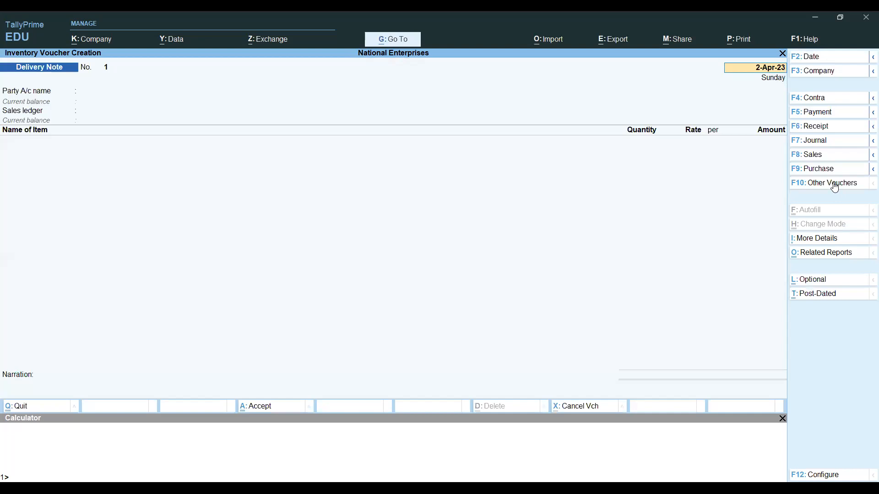
- Check the Excel question, then set party Jain Traders and choose order NE/23-24/SO/001
{"action": "key", "text": "ctrl"}
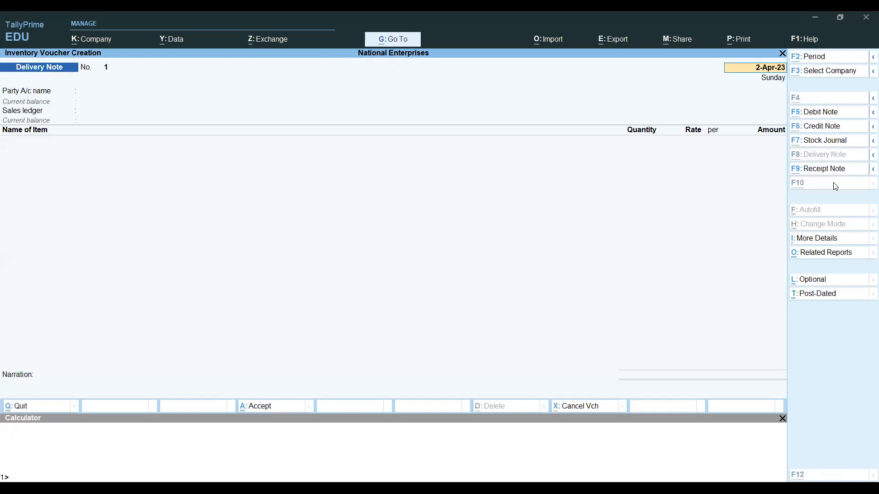
{"action": "key", "text": "alt+Tab"}
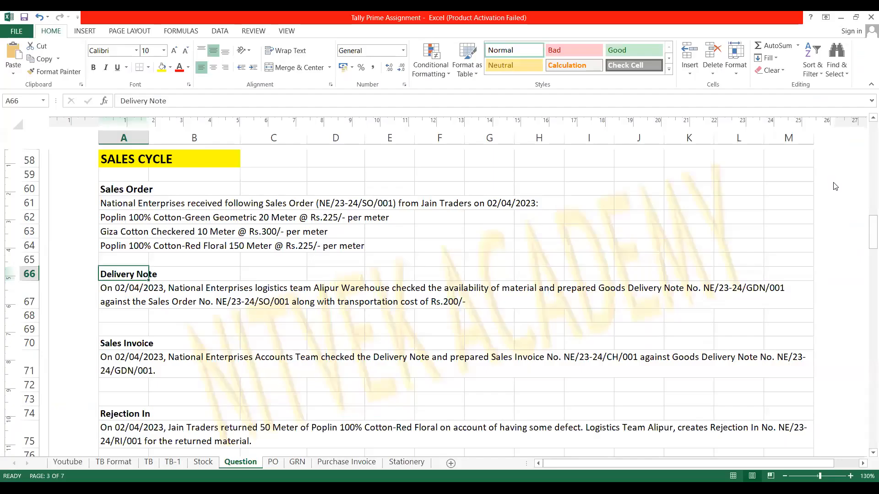
{"action": "key", "text": "Down"}
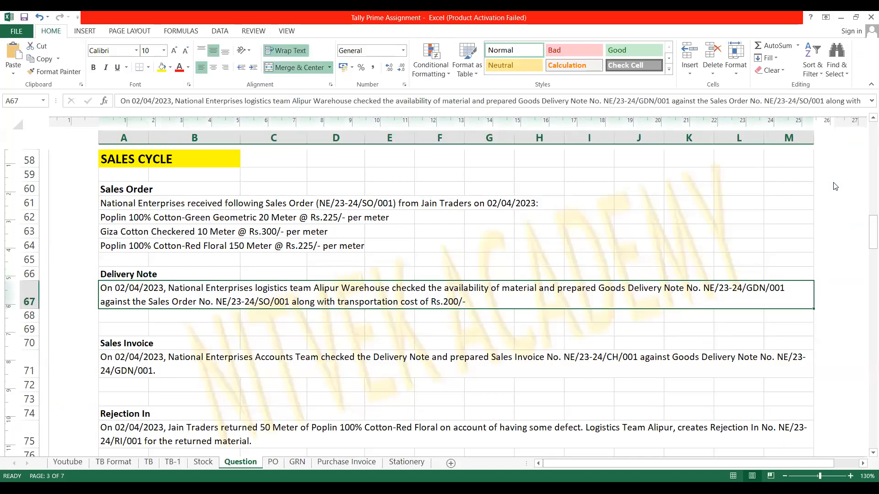
{"action": "key", "text": "alt+Tab"}
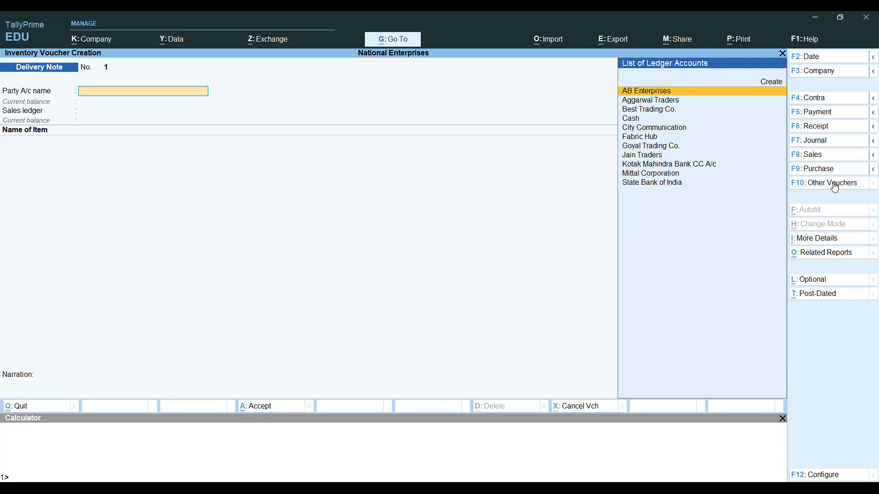
{"action": "type", "text": "Jain Traders"}
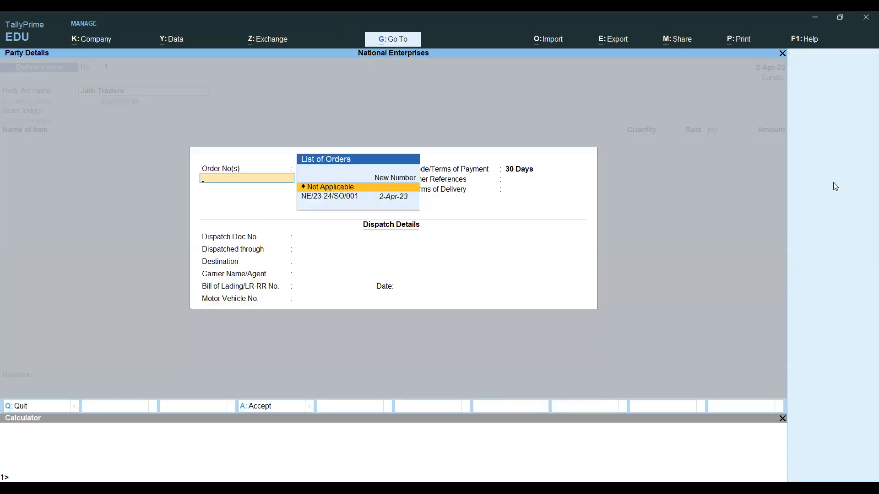
{"action": "key", "text": "Down"}
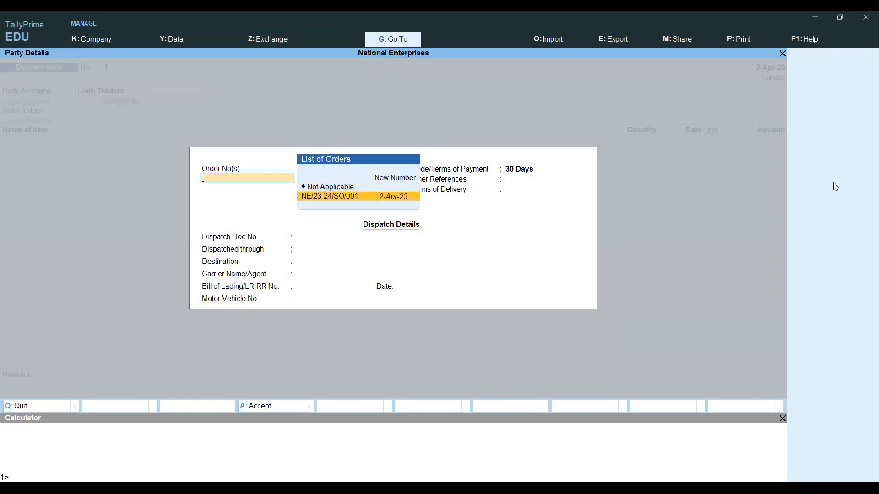
- Link order NE/23-24/SO/001, leaving destination, carrier name and bill of lading blank
{"action": "key", "text": "Return"}
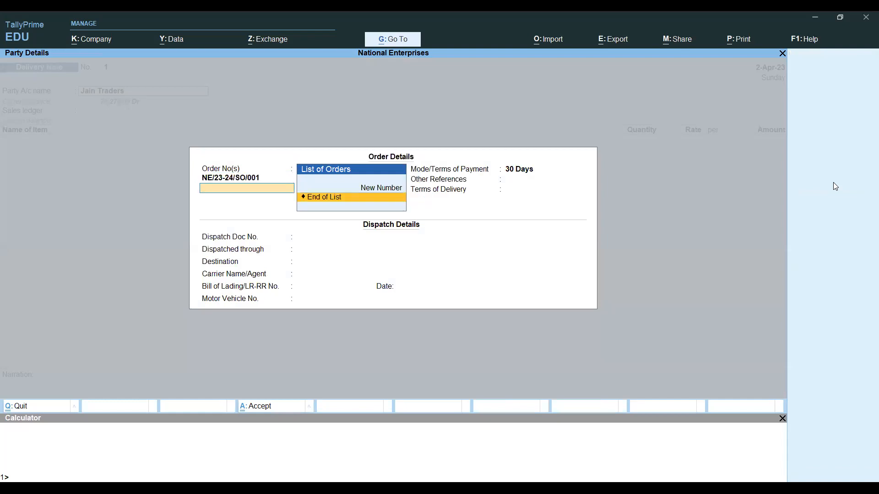
{"action": "key", "text": "Return"}
{"action": "key", "text": "Return"}
{"action": "key", "text": "Return"}
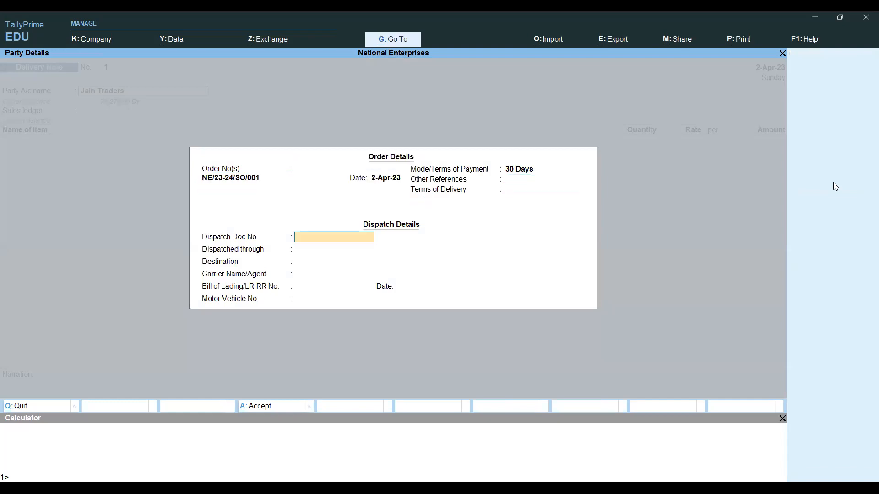
{"action": "key", "text": "Return"}
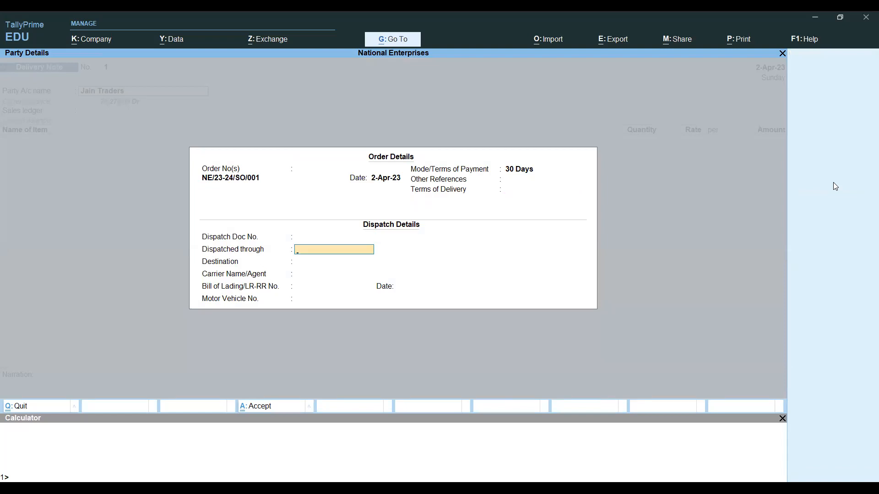
{"action": "key", "text": "Return"}
{"action": "key", "text": "Return"}
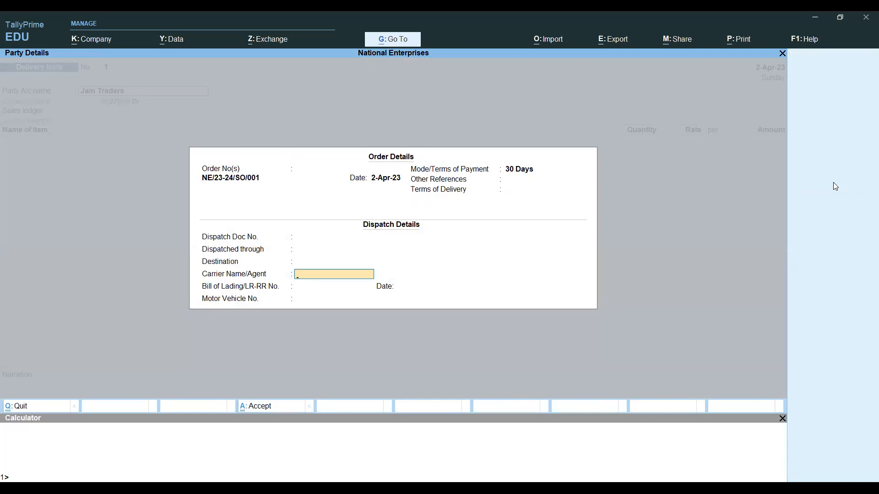
{"action": "key", "text": "Return"}
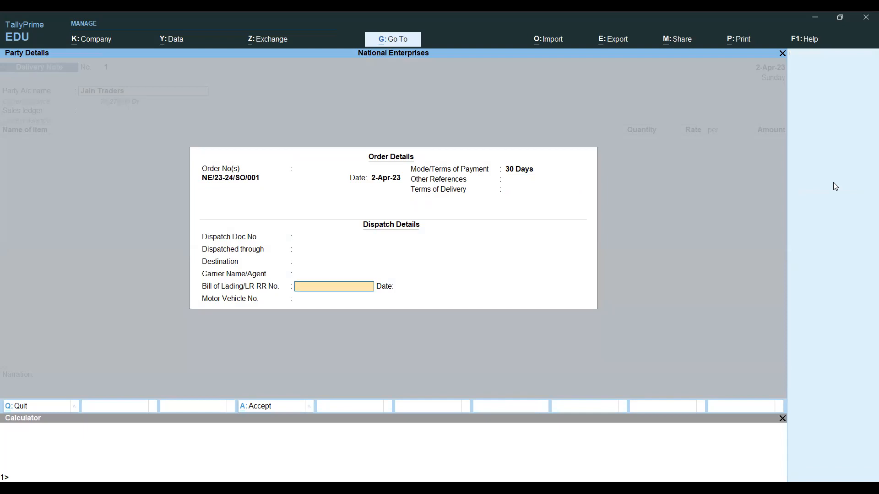
{"action": "key", "text": "Return"}
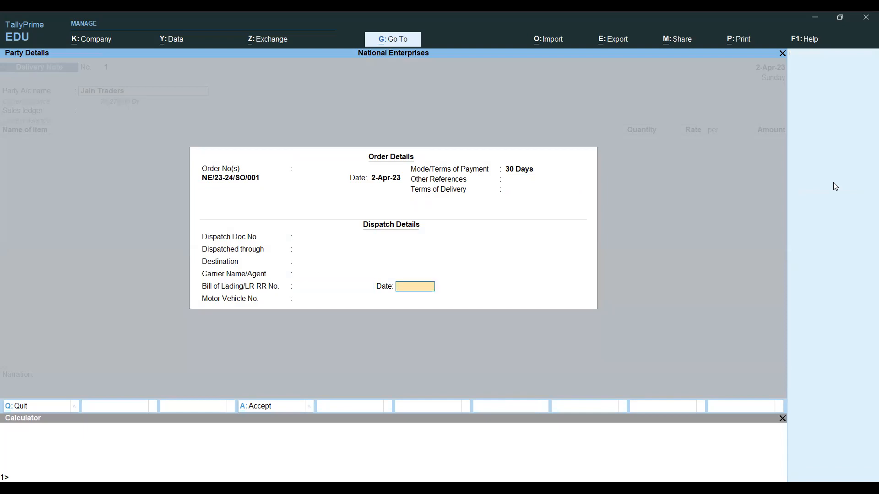
{"action": "key", "text": "Return"}
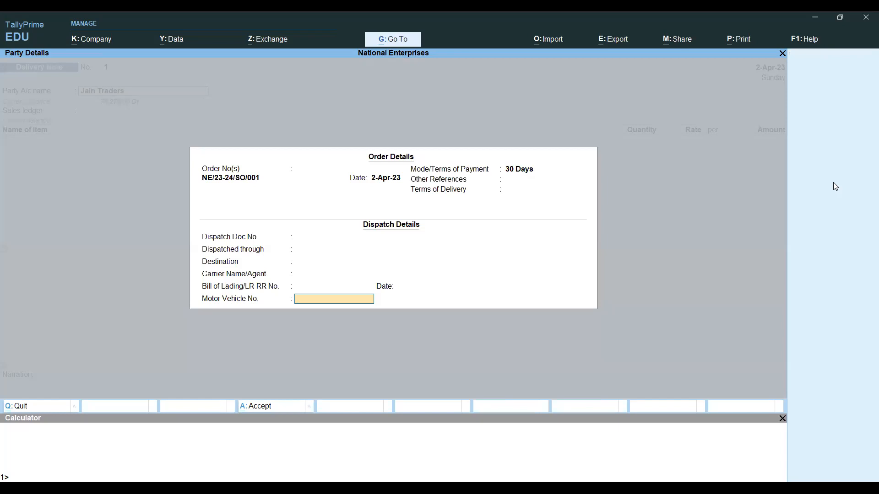
{"action": "key", "text": "Return"}
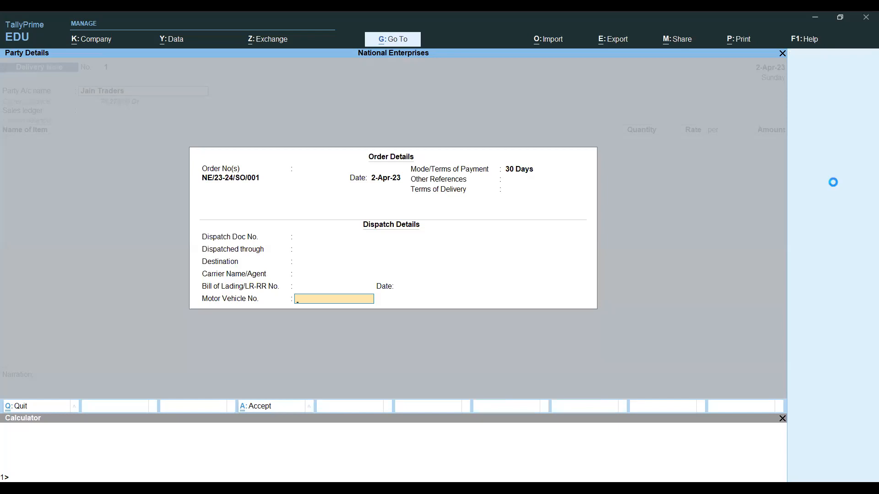
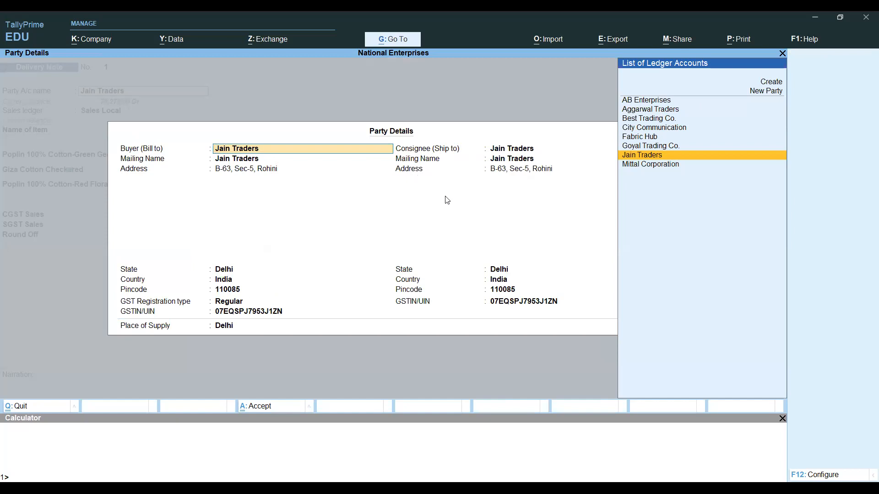
- Accept Jain Traders' party details and Sales Local, opening Green Geometric's stock allocation
{"action": "key", "text": "Return"}
{"action": "key", "text": "Return"}
{"action": "key", "text": "Return"}
{"action": "key", "text": "Return"}
{"action": "key", "text": "Return"}
{"action": "key", "text": "Return"}
{"action": "key", "text": "Return"}
{"action": "key", "text": "Return"}
{"action": "key", "text": "Return"}
{"action": "key", "text": "Return"}
{"action": "key", "text": "Return"}
{"action": "key", "text": "Return"}
{"action": "key", "text": "Return"}
{"action": "key", "text": "Return"}
{"action": "key", "text": "Return"}
{"action": "key", "text": "Return"}
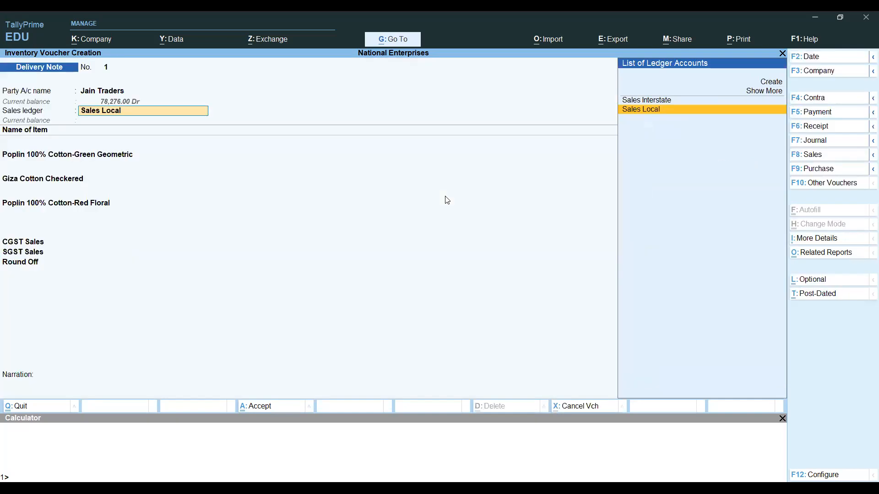
{"action": "key", "text": "Return"}
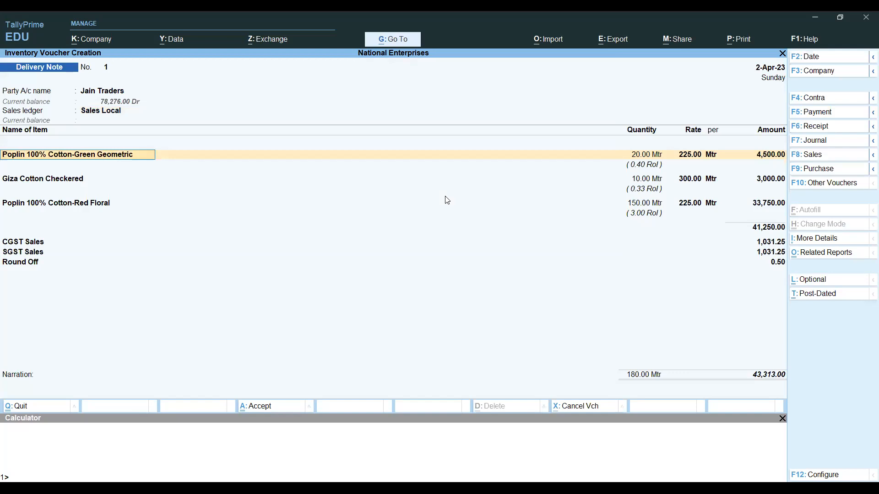
{"action": "key", "text": "Return"}
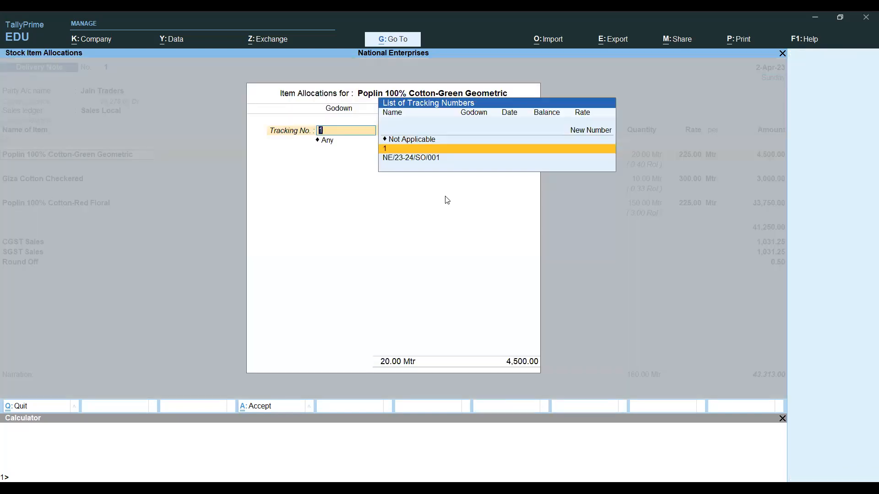
- Set tracking and order number NE/23-24/SO/001 for the Green Geometric allocation
{"action": "key", "text": "Down"}
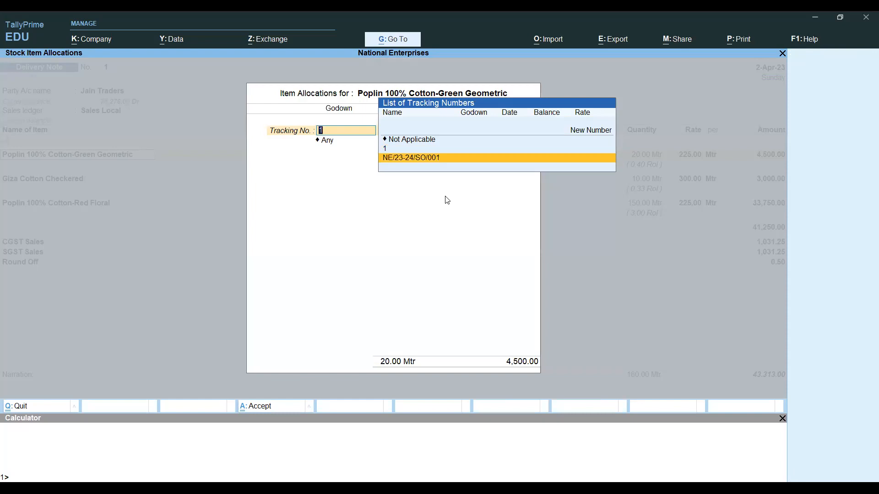
{"action": "key", "text": "Return"}
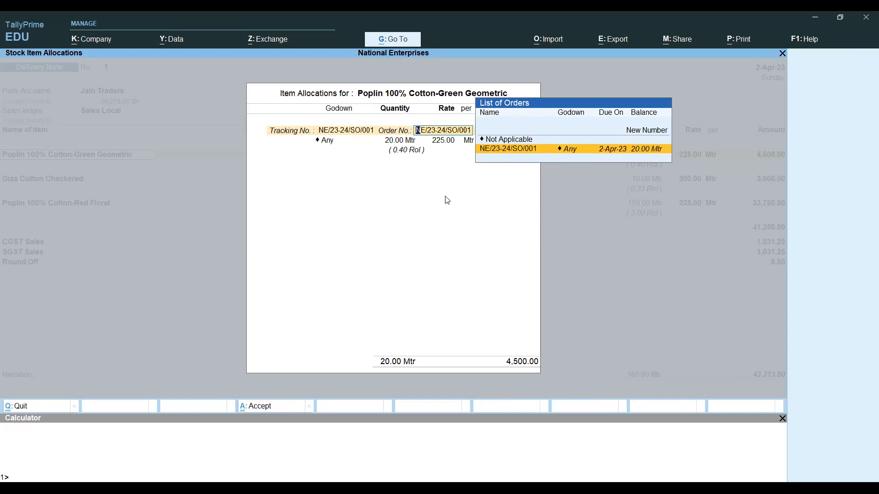
{"action": "key", "text": "BackSpace"}
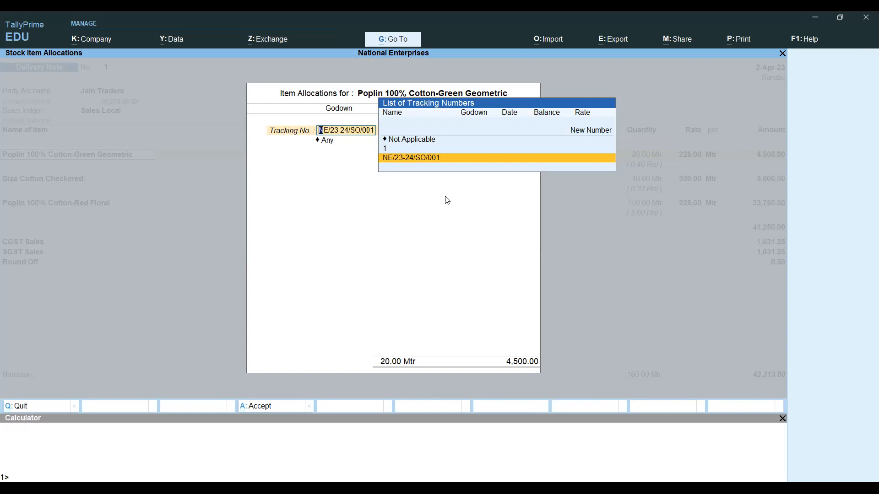
{"action": "key", "text": "Return"}
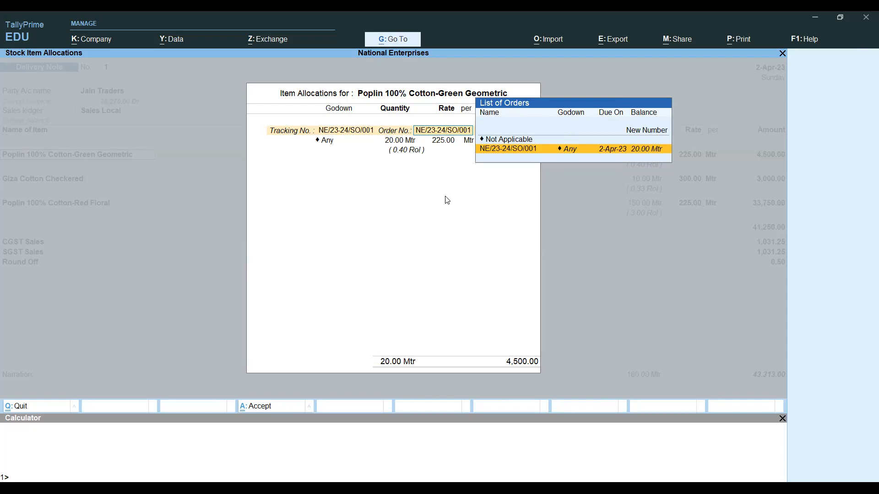
{"action": "key", "text": "Return"}
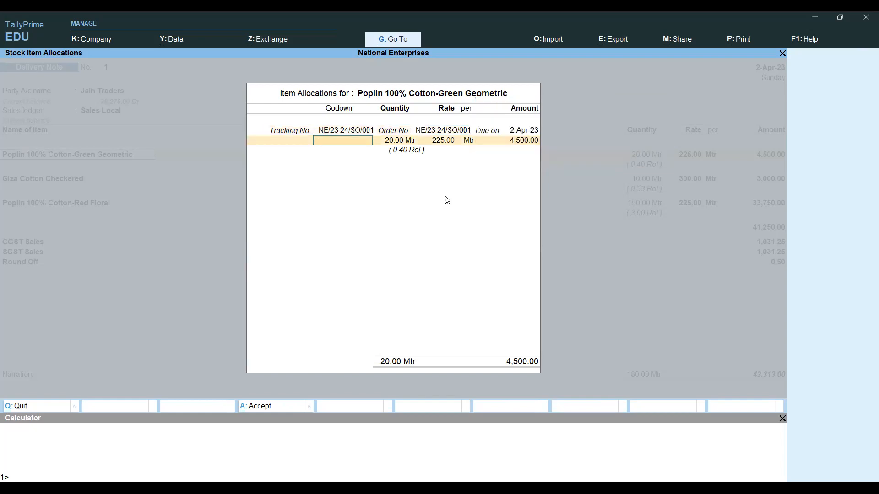
{"action": "key", "text": "BackSpace"}
{"action": "key", "text": "Return"}
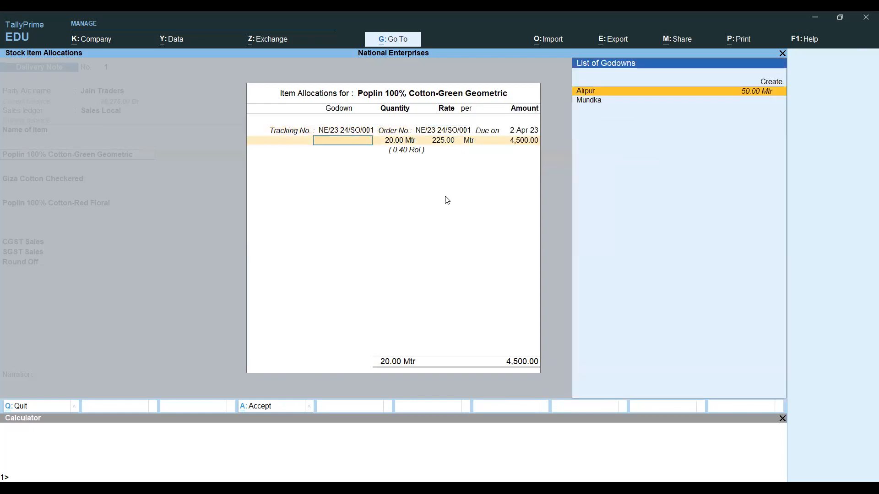
{"action": "key", "text": "BackSpace"}
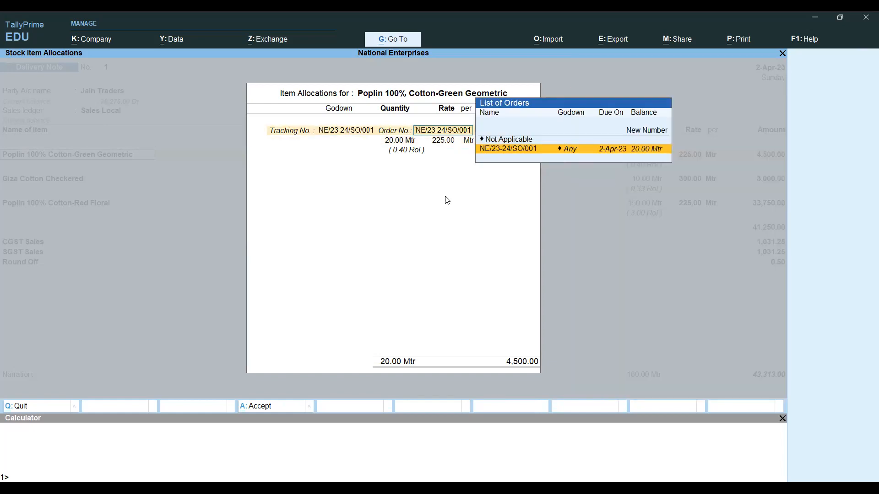
{"action": "key", "text": "Return"}
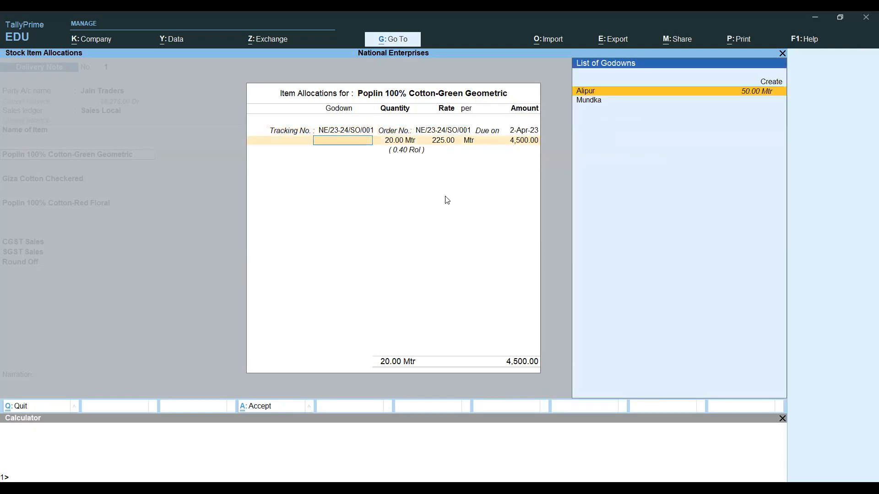
- Choose the Alipur godown and accept the 20 Mtr Green Geometric allocation
{"action": "key", "text": "Return"}
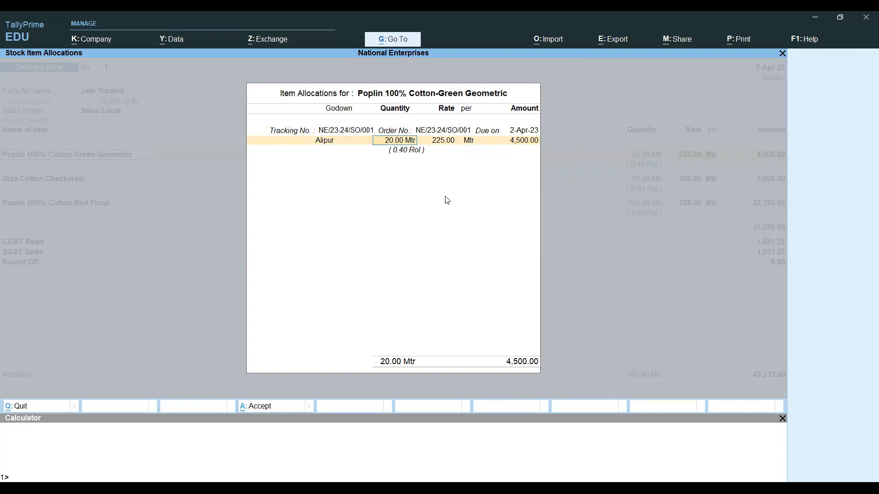
{"action": "key", "text": "Return"}
{"action": "key", "text": "Return"}
{"action": "key", "text": "Return"}
{"action": "key", "text": "Return"}
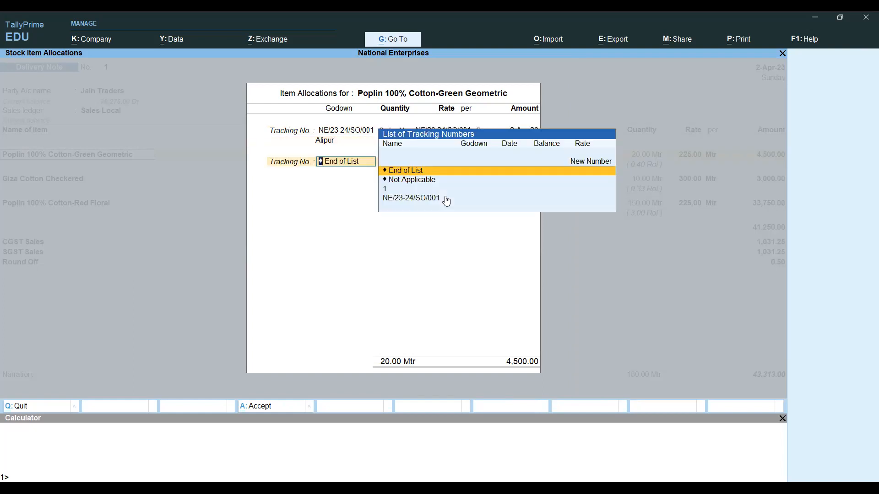
{"action": "key", "text": "Return"}
{"action": "key", "text": "Return"}
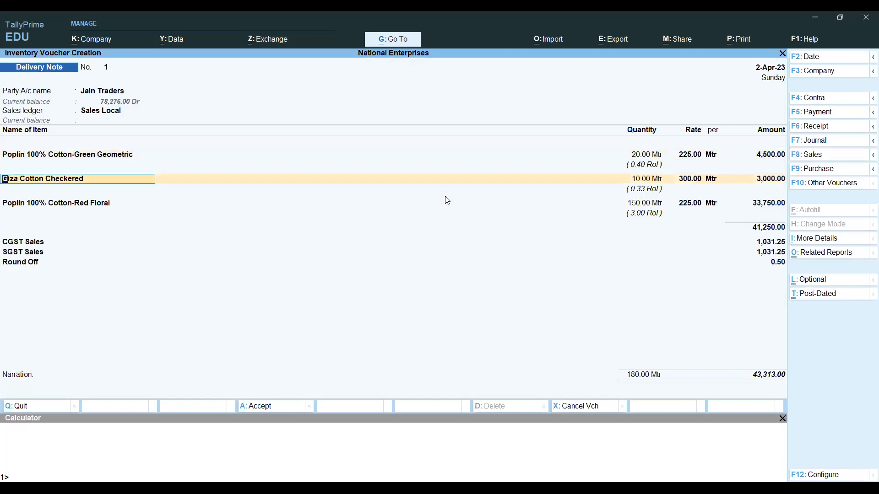
{"action": "key", "text": "Return"}
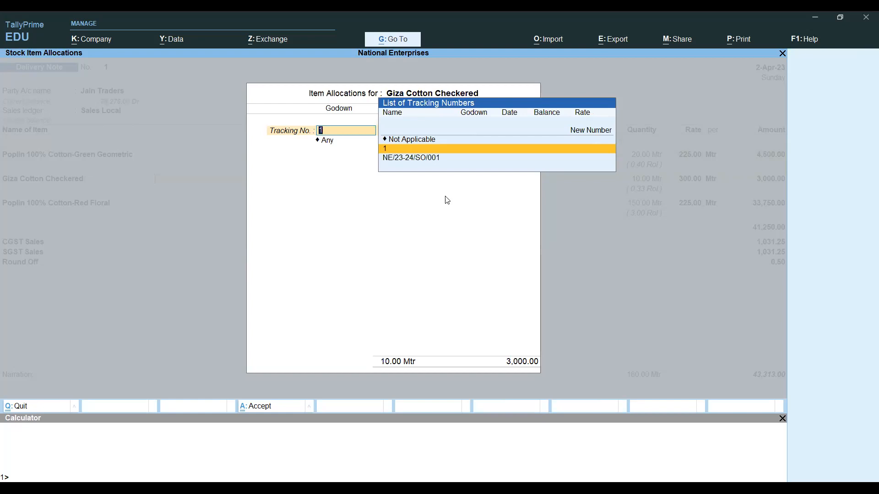
- Back out of the Giza Cotton Checkered allocation and drop that line via End of List
{"action": "key", "text": "Down"}
{"action": "key", "text": "Return"}
{"action": "key", "text": "Return"}
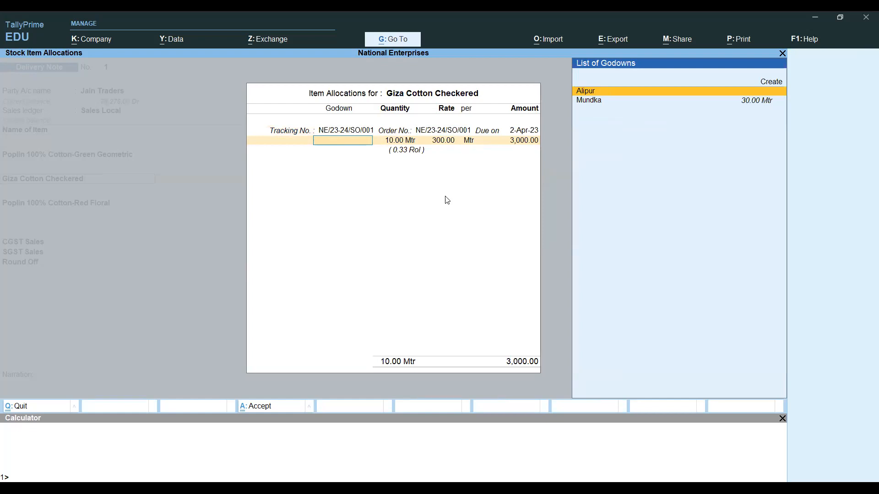
{"action": "key", "text": "Escape"}
{"action": "key", "text": "Escape"}
{"action": "key", "text": "Escape"}
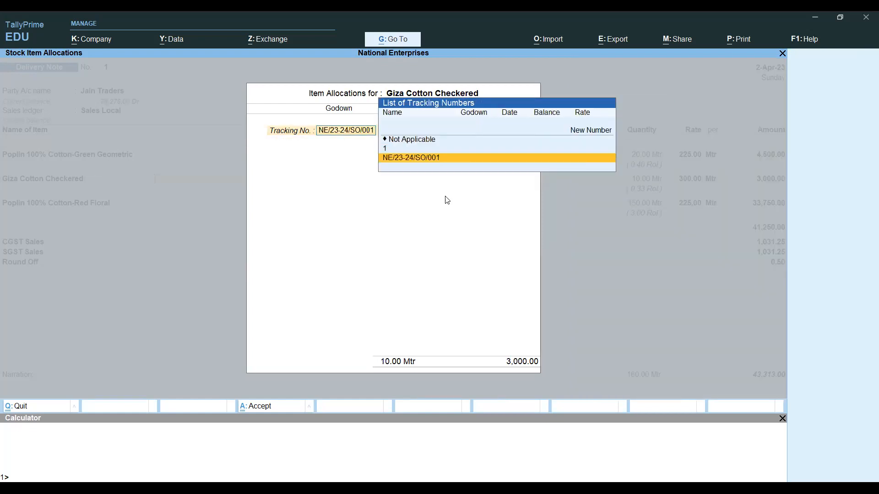
{"action": "key", "text": "Up"}
{"action": "key", "text": "Up"}
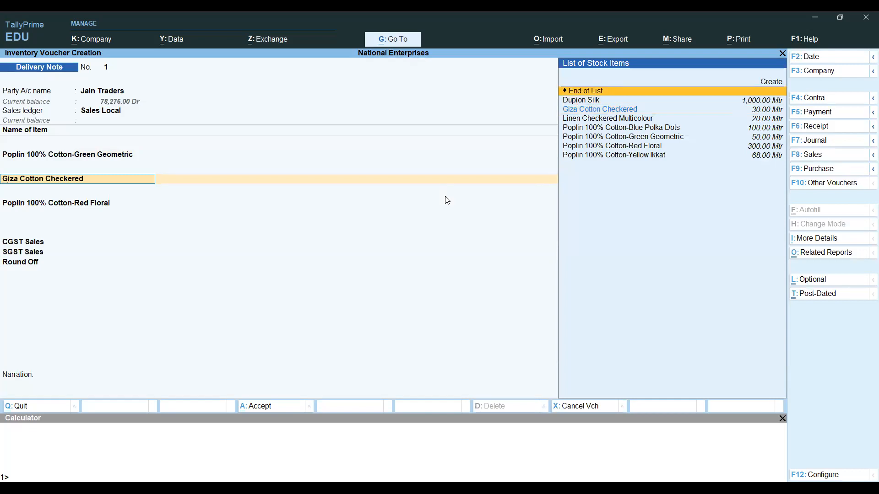
{"action": "key", "text": "Return"}
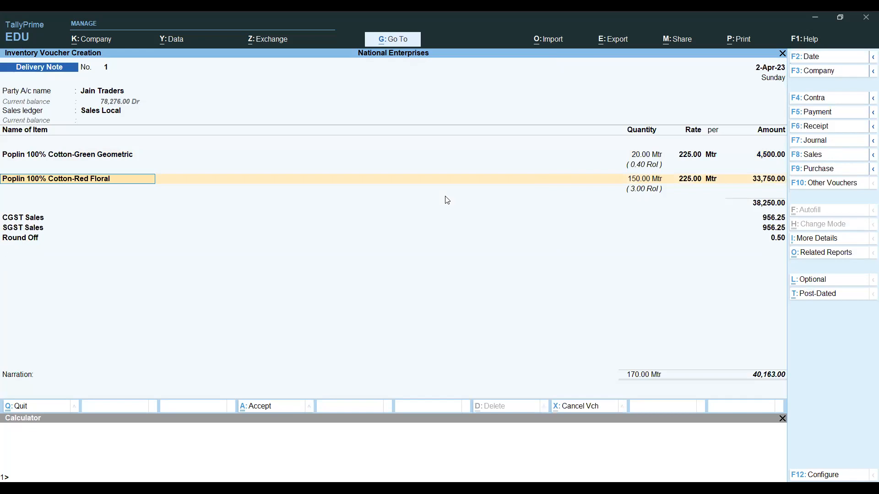
- Allocate Red Floral's 150 Mtr at 225.00 to NE/23-24/SO/001 from Alipur godown
{"action": "key", "text": "Return"}
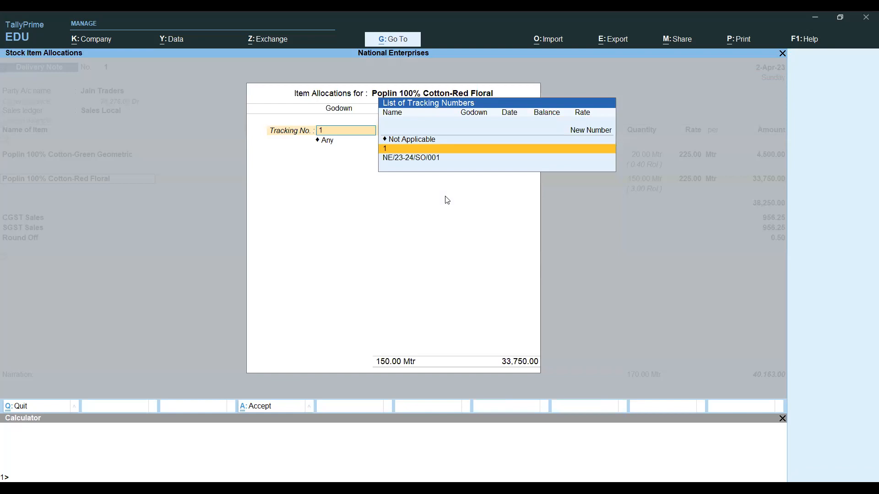
{"action": "key", "text": "Down"}
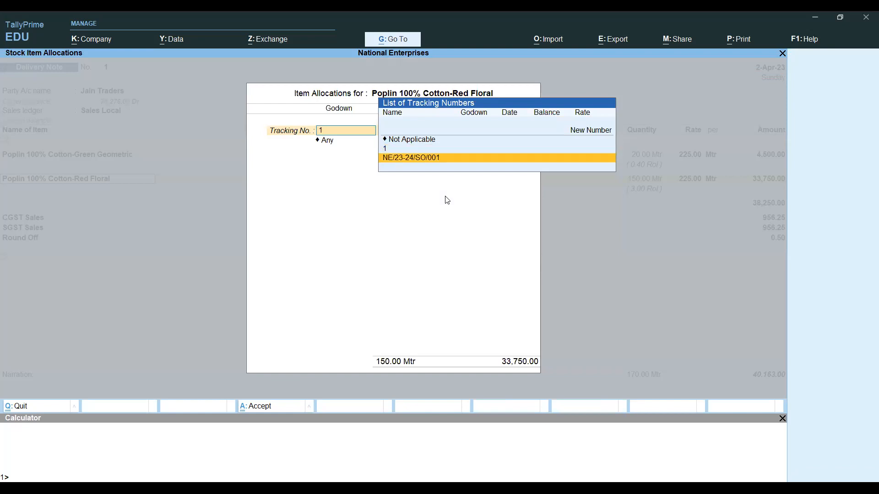
{"action": "key", "text": "Return"}
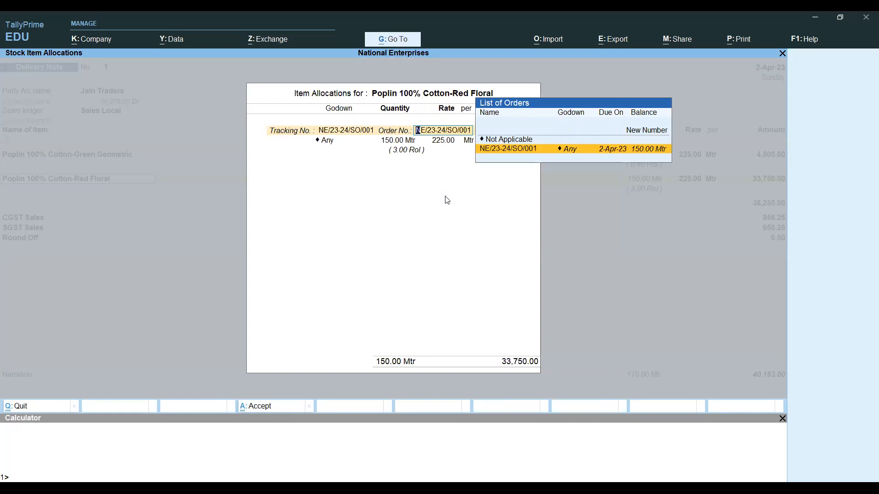
{"action": "key", "text": "Return"}
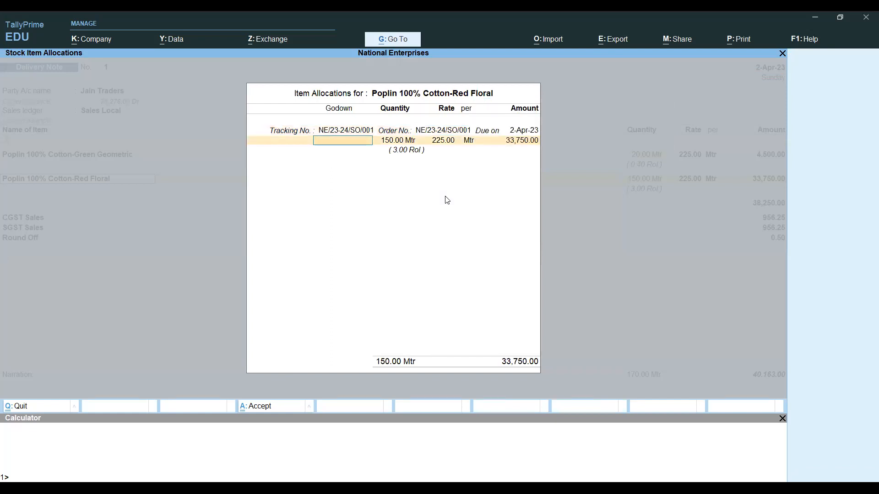
{"action": "key", "text": "BackSpace"}
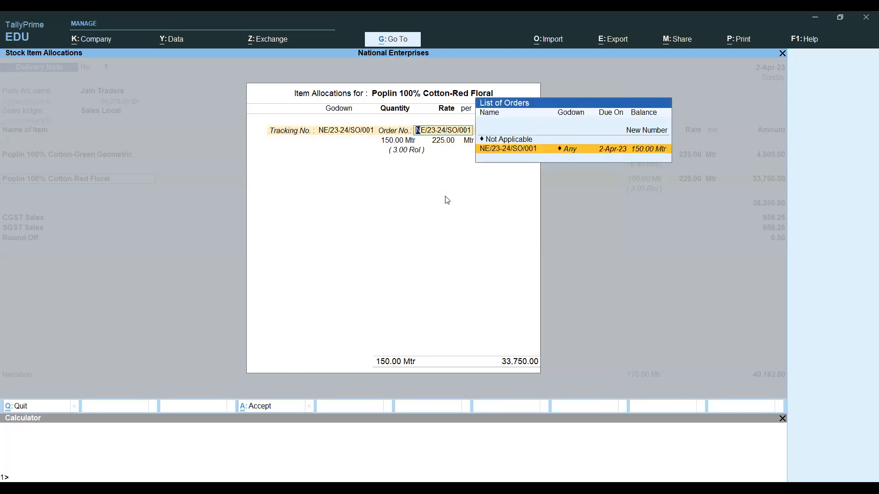
{"action": "key", "text": "Return"}
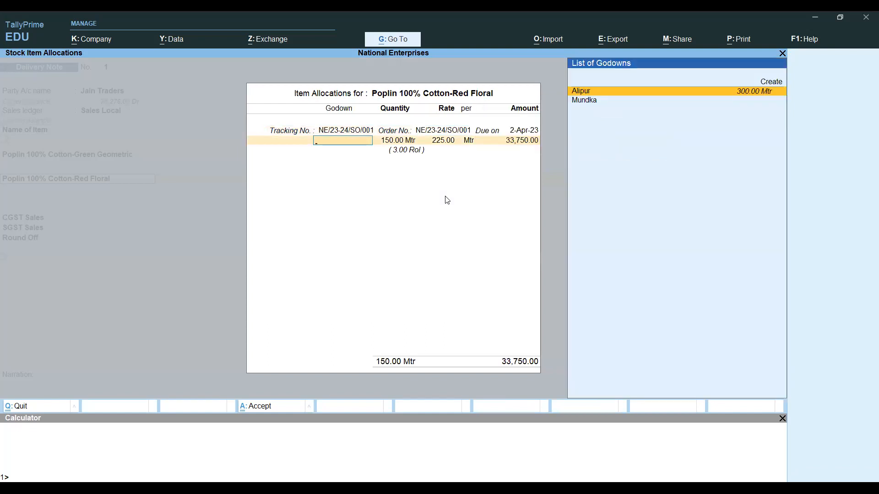
{"action": "key", "text": "Return"}
{"action": "key", "text": "Return"}
{"action": "key", "text": "Return"}
{"action": "key", "text": "Return"}
{"action": "key", "text": "Return"}
{"action": "key", "text": "Return"}
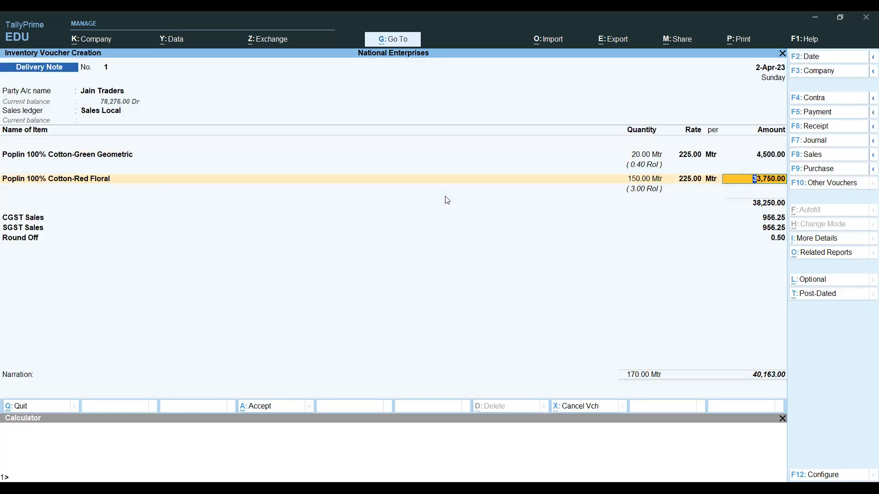
- Accept the 33,750.00 Red Floral amount and save Delivery Note No. 1 at 40,163.00
{"action": "key", "text": "Return"}
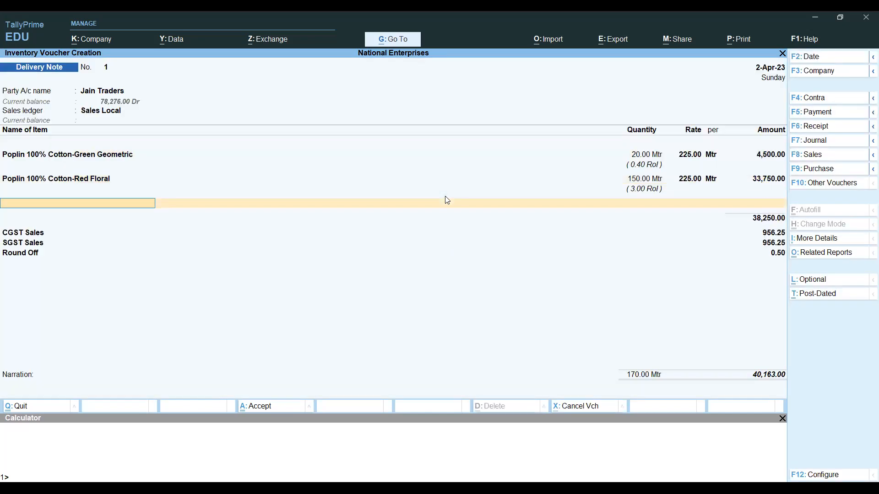
{"action": "key", "text": "Return"}
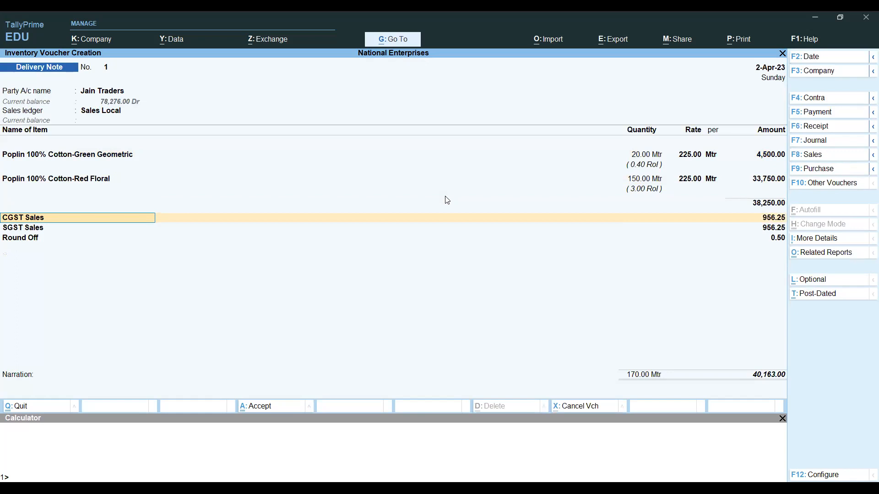
{"action": "key", "text": "Down"}
{"action": "key", "text": "Down"}
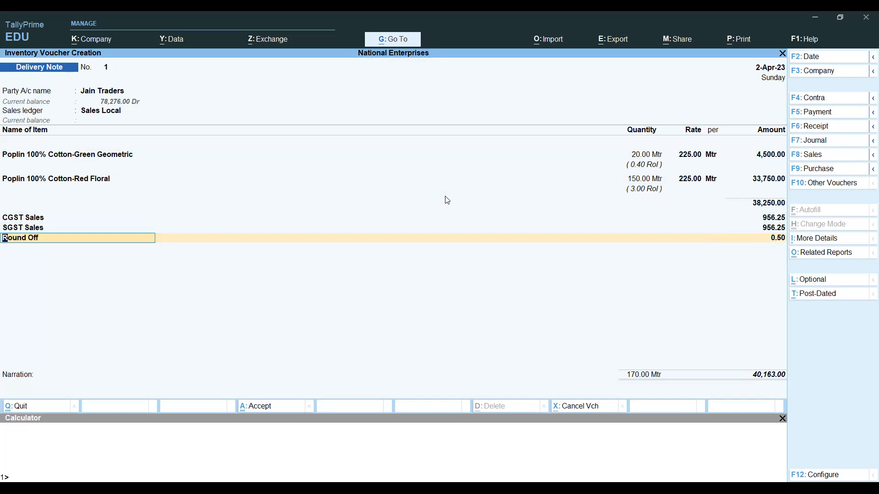
{"action": "key", "text": "Return"}
{"action": "key", "text": "Return"}
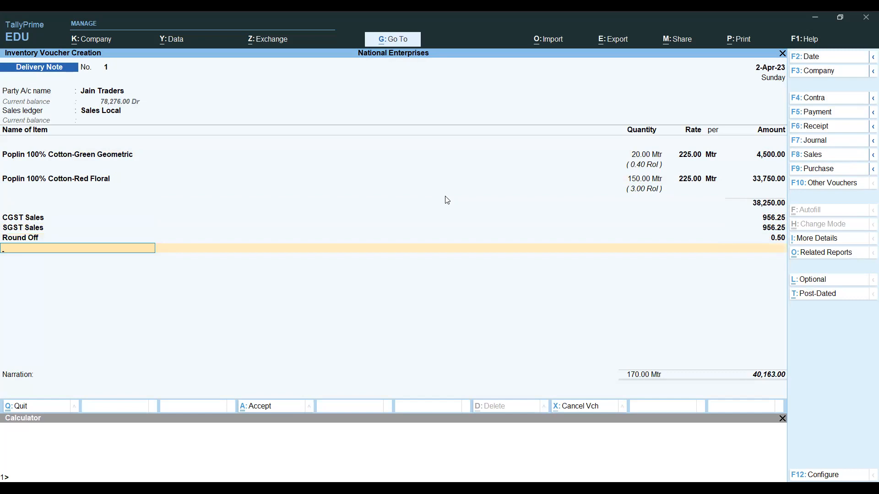
{"action": "key", "text": "Return"}
{"action": "key", "text": "Return"}
{"action": "key", "text": "Return"}
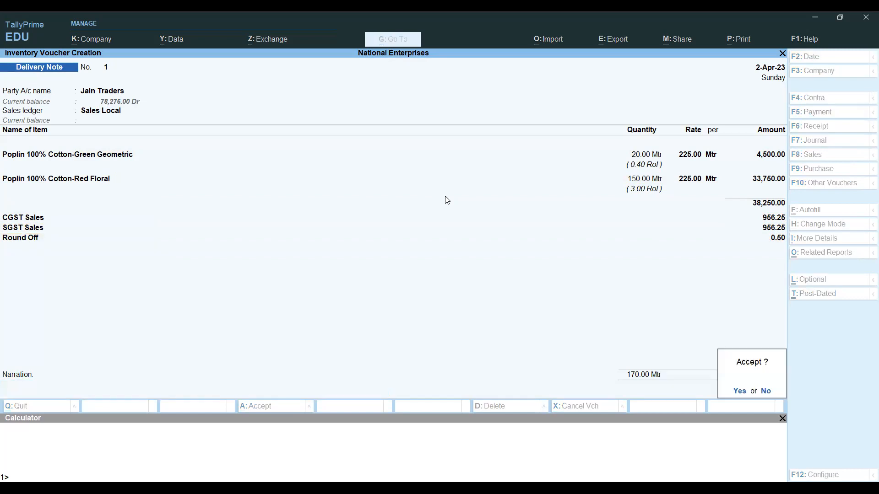
{"action": "key", "text": "Return"}
{"action": "key", "text": "BackSpace"}
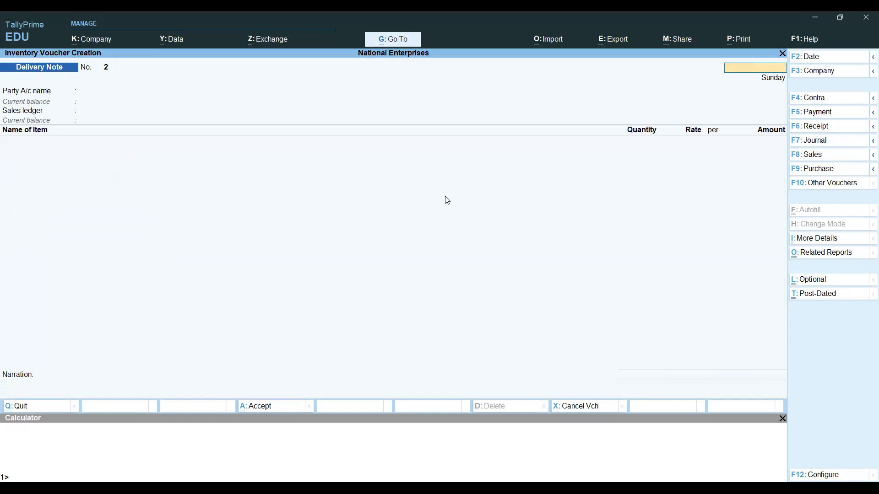
- Quit voucher entry and open the Day Book from the additional reports list
{"action": "key", "text": "Escape"}
{"action": "key", "text": "Return"}
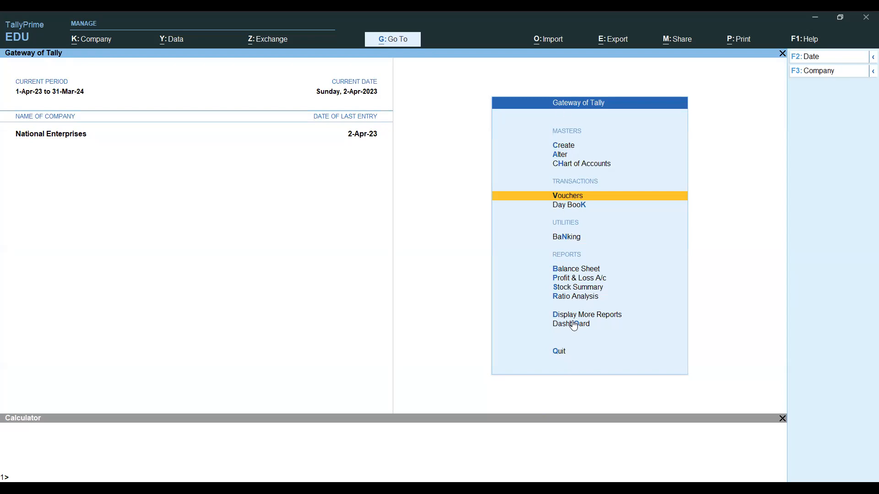
{"action": "key", "text": "Down"}
{"action": "key", "text": "Down"}
{"action": "key", "text": "Down"}
{"action": "key", "text": "Down"}
{"action": "key", "text": "Down"}
{"action": "key", "text": "Down"}
{"action": "key", "text": "Down"}
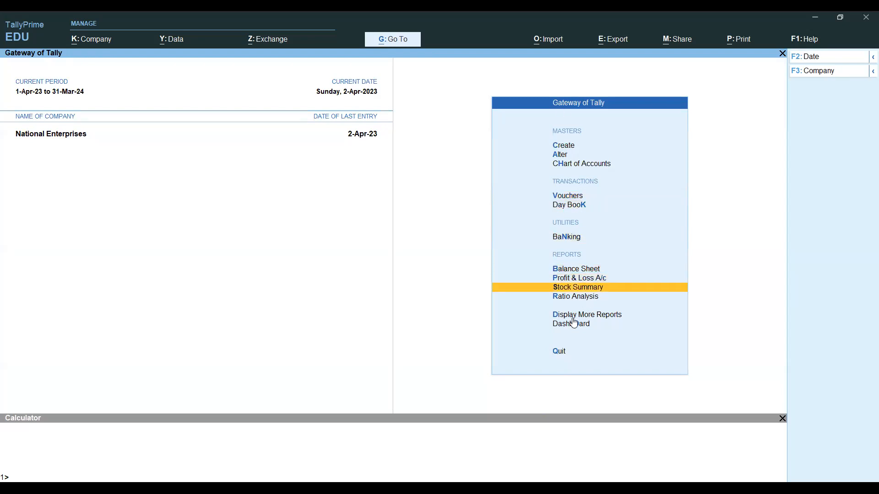
{"action": "key", "text": "Return"}
{"action": "key", "text": "Down"}
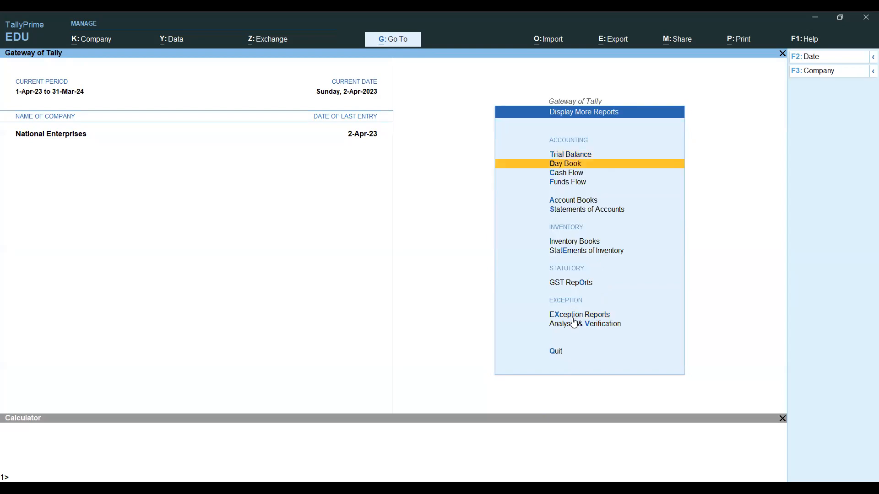
{"action": "key", "text": "Return"}
- Review Delivery Note No. 1 for Poplin Green Geometric in the Day Book
{"action": "key", "text": "Down"}
{"action": "key", "text": "Down"}
{"action": "key", "text": "Down"}
{"action": "key", "text": "Down"}
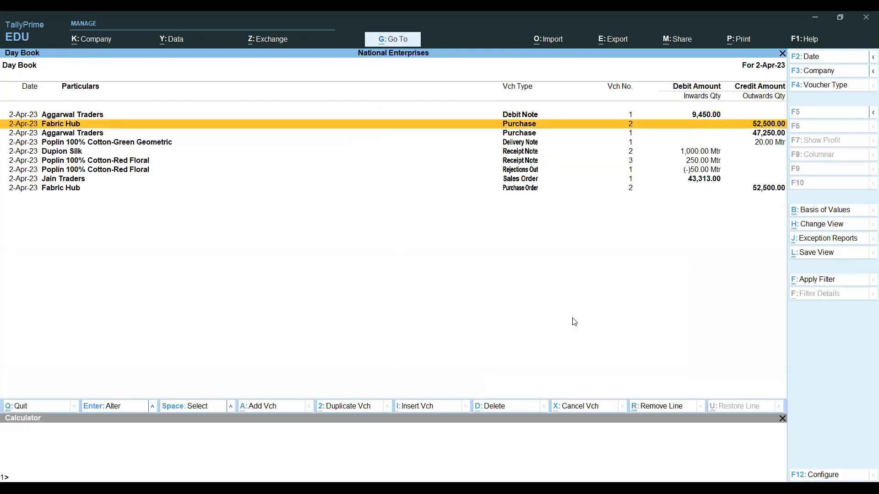
{"action": "key", "text": "Up"}
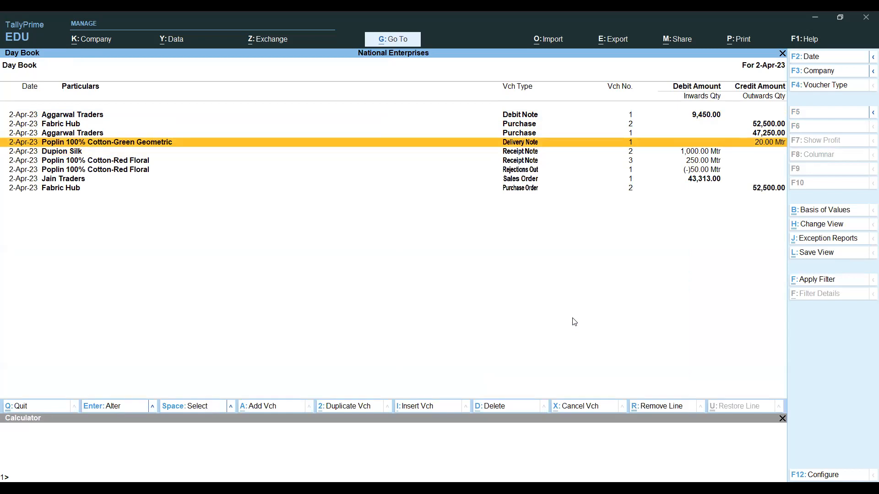
{"action": "left_click", "coordinate": [523, 146]}
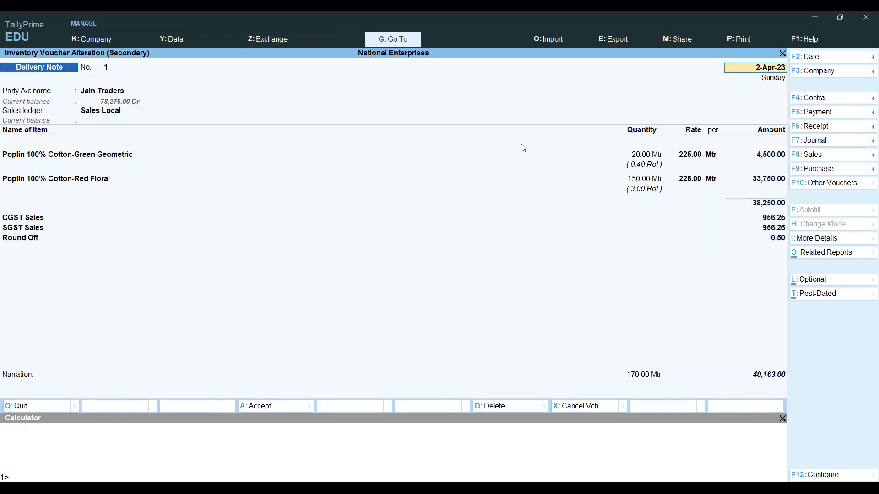
{"action": "key", "text": "BackSpace"}
{"action": "key", "text": "Escape"}
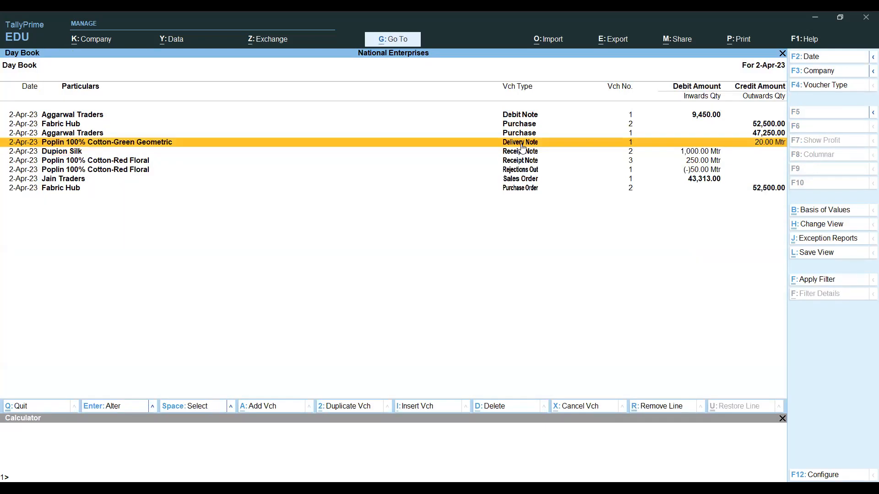
- Switch to the Excel workbook's Sales Invoice question in row 71
{"action": "key", "text": "alt"}
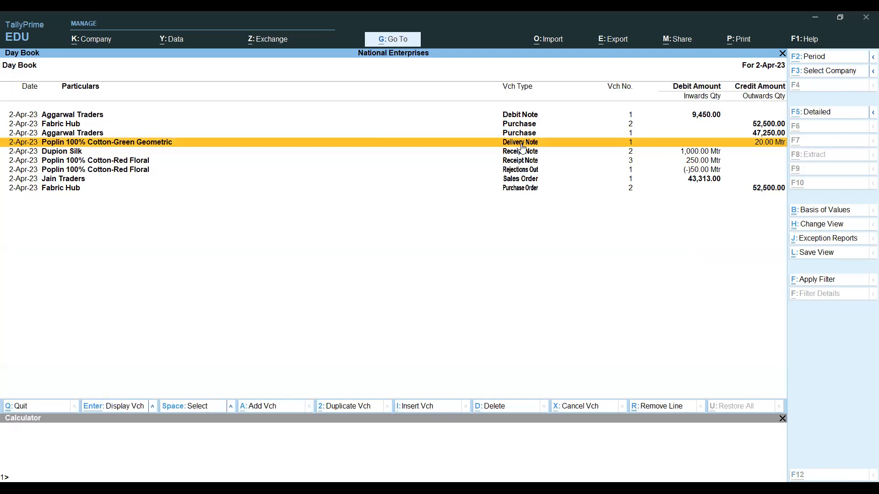
{"action": "key", "text": "alt+Tab"}
{"action": "key", "text": "Down"}
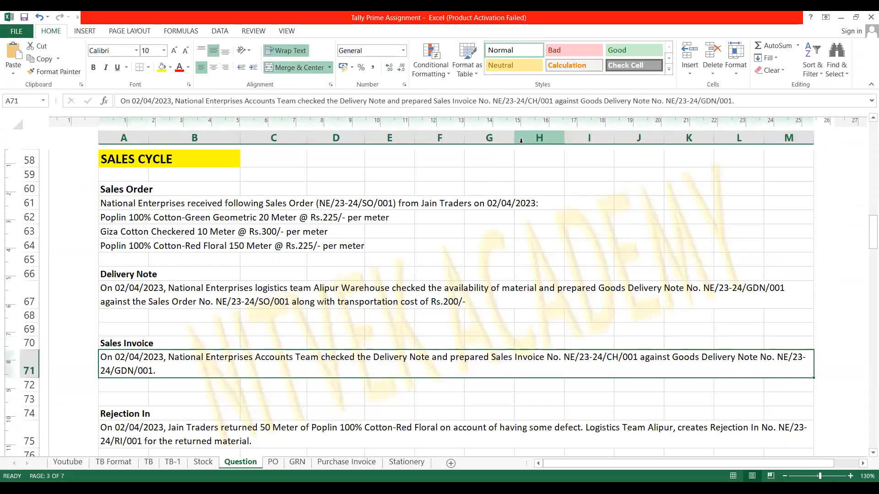
- Read the Sales Invoice question in cell A71, including its invoice number
{"action": "key", "text": "F2"}
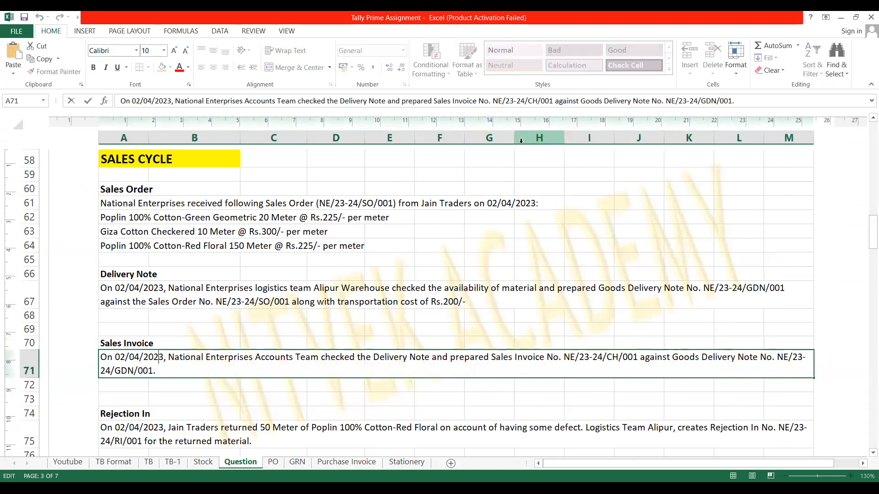
{"action": "key", "text": "Right"}
{"action": "key", "text": "Right"}
{"action": "key", "text": "Right"}
{"action": "key", "text": "Right"}
{"action": "key", "text": "Right"}
{"action": "key", "text": "Right"}
{"action": "key", "text": "Right"}
{"action": "key", "text": "Right"}
{"action": "key", "text": "Right"}
{"action": "key", "text": "Right"}
{"action": "key", "text": "Right"}
{"action": "key", "text": "Right"}
{"action": "key", "text": "Right"}
{"action": "key", "text": "Right"}
{"action": "key", "text": "Right"}
{"action": "key", "text": "Right"}
{"action": "key", "text": "Right"}
{"action": "key", "text": "Right"}
{"action": "key", "text": "Right"}
{"action": "key", "text": "Right"}
{"action": "key", "text": "Right"}
{"action": "key", "text": "Right"}
{"action": "key", "text": "Right"}
{"action": "key", "text": "Right"}
{"action": "key", "text": "Right"}
{"action": "key", "text": "Right"}
{"action": "key", "text": "Right"}
{"action": "key", "text": "Right"}
{"action": "key", "text": "Right"}
{"action": "key", "text": "Right"}
{"action": "key", "text": "Right"}
{"action": "key", "text": "Right"}
{"action": "key", "text": "Right"}
{"action": "key", "text": "Right"}
{"action": "key", "text": "Right"}
{"action": "key", "text": "Right"}
{"action": "key", "text": "shift+Right"}
{"action": "key", "text": "shift+Right"}
{"action": "key", "text": "shift+Right"}
{"action": "key", "text": "shift+Right"}
{"action": "key", "text": "shift+Right"}
{"action": "key", "text": "shift+Right"}
{"action": "key", "text": "shift+Right"}
{"action": "key", "text": "shift+Right"}
{"action": "key", "text": "shift+Right"}
{"action": "key", "text": "shift+Right"}
{"action": "key", "text": "shift+Right"}
{"action": "key", "text": "shift+Right"}
{"action": "key", "text": "shift+Right"}
{"action": "key", "text": "shift+Right"}
{"action": "key", "text": "shift+Right"}
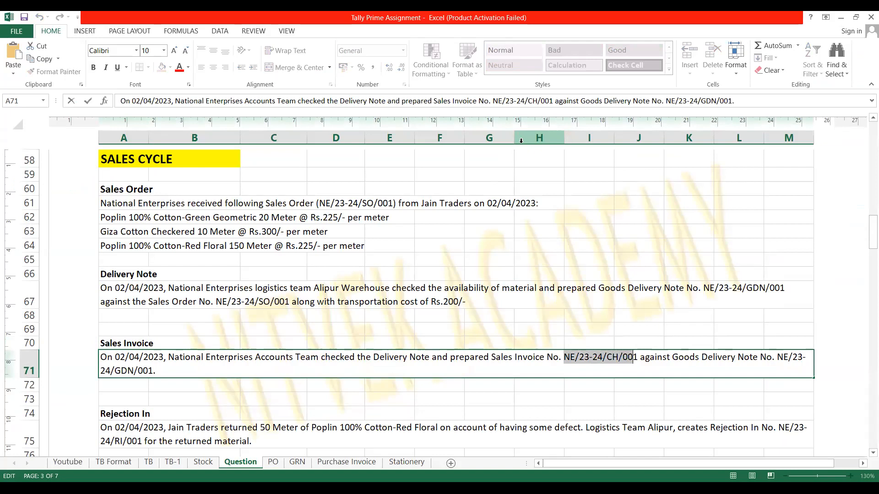
{"action": "key", "text": "Return"}
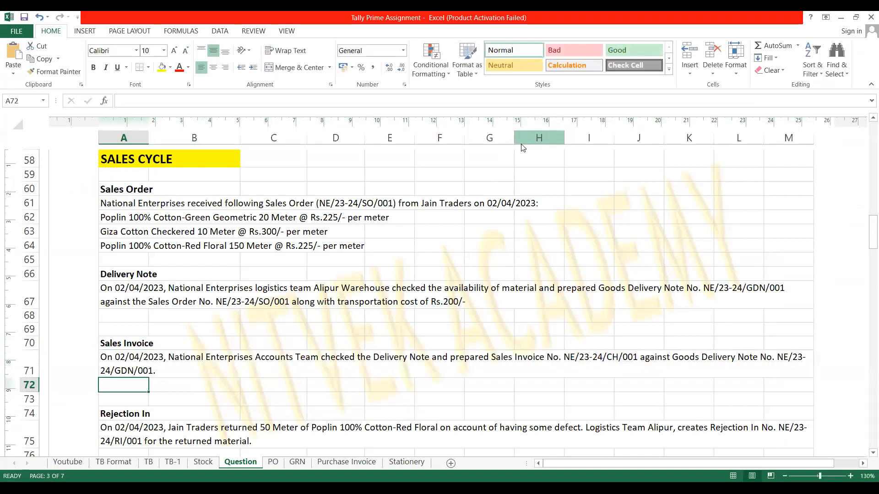
- Return to TallyPrime's Gateway of Tally menu
{"action": "key", "text": "alt+Tab"}
{"action": "key", "text": "Escape"}
{"action": "key", "text": "Up"}
{"action": "key", "text": "Up"}
{"action": "key", "text": "Up"}
{"action": "key", "text": "Up"}
{"action": "key", "text": "Up"}
{"action": "key", "text": "Up"}
{"action": "key", "text": "Up"}
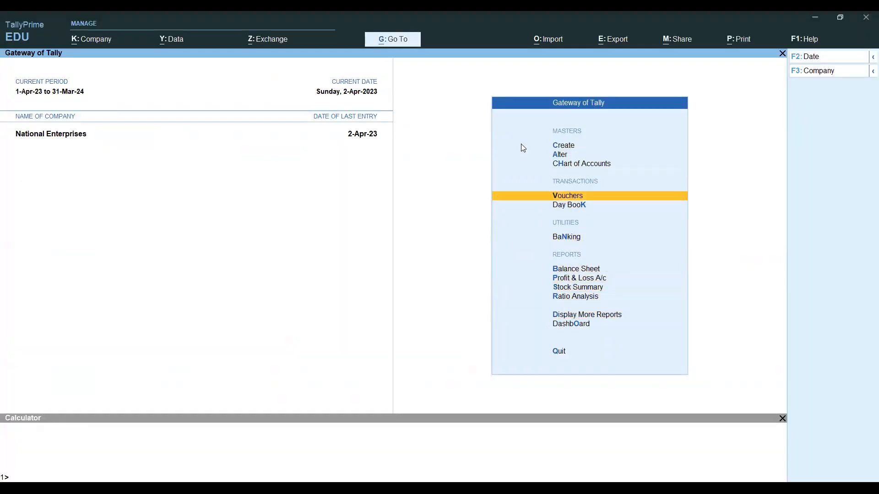
- Start a Sales voucher for Jain Traders linked to order NE/23-24/SO/001
{"action": "key", "text": "Return"}
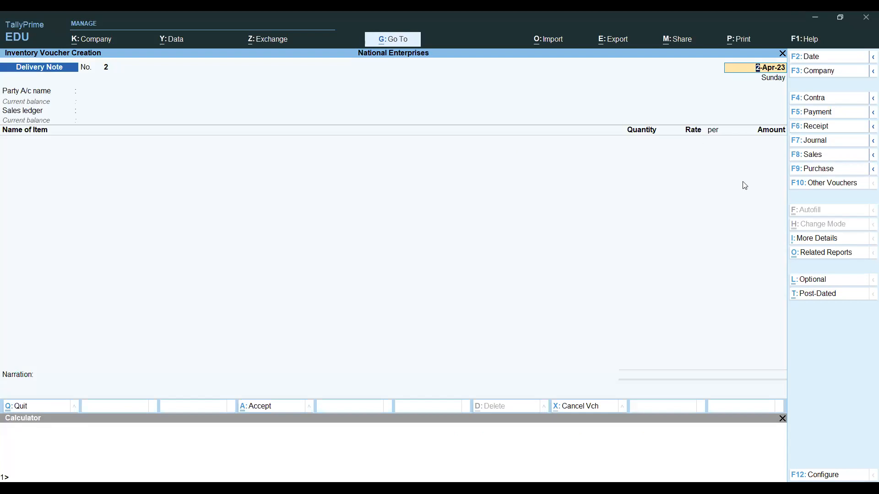
{"action": "left_click", "coordinate": [813, 158]}
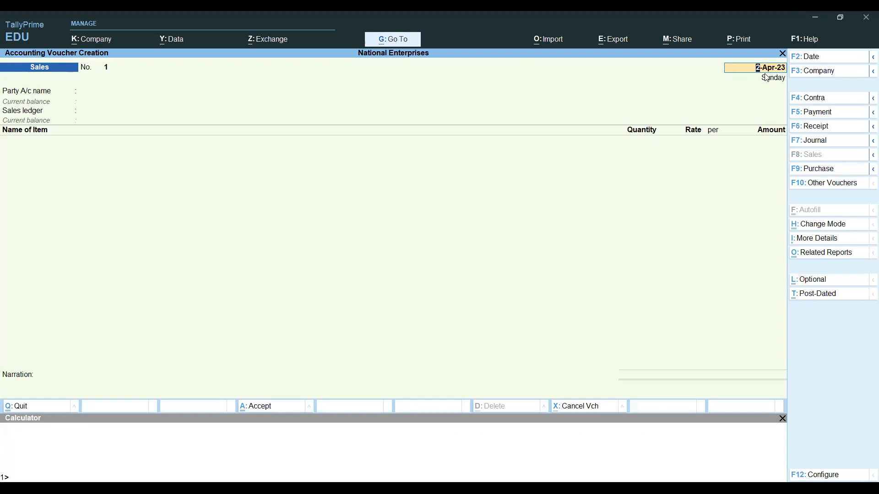
{"action": "key", "text": "Return"}
{"action": "type", "text": "Jai"}
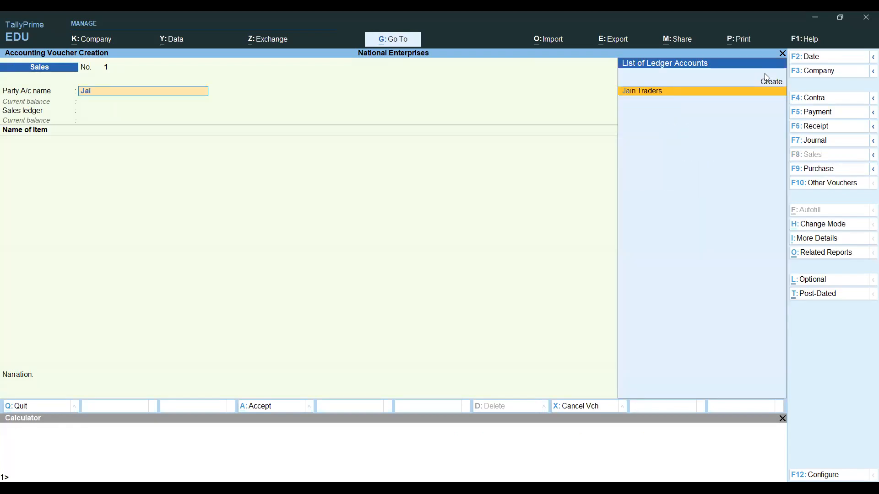
{"action": "key", "text": "Return"}
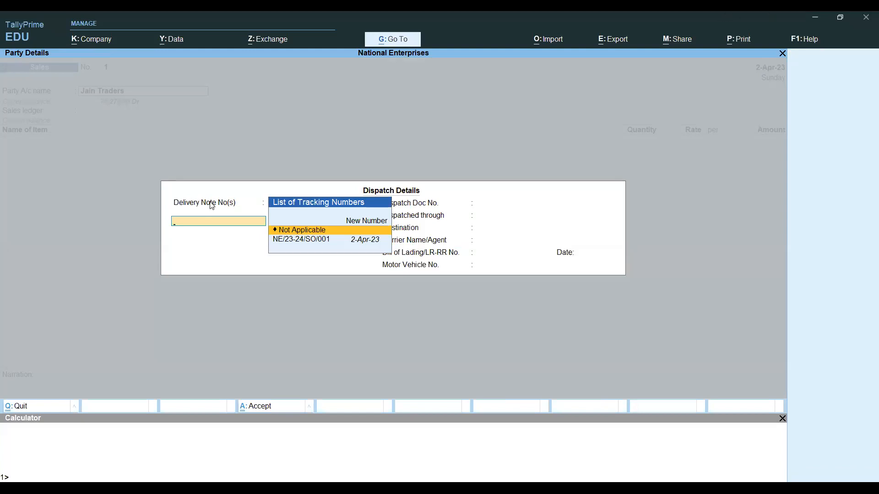
{"action": "key", "text": "Down"}
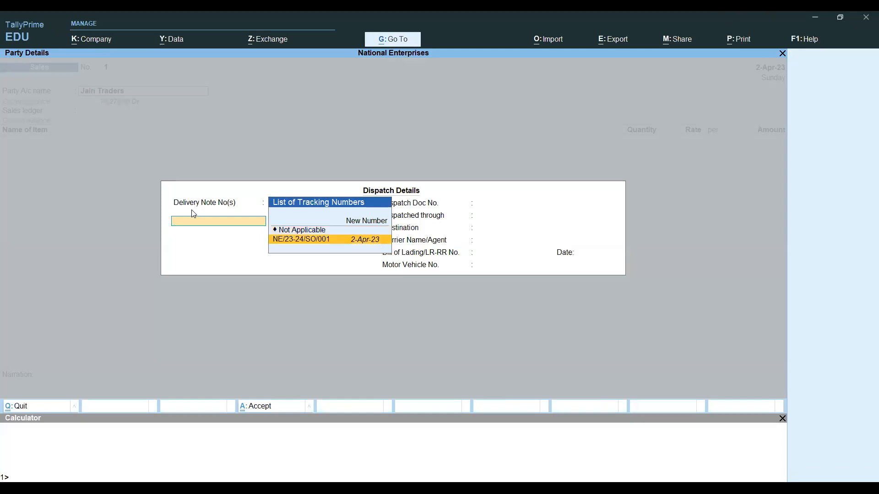
{"action": "key", "text": "Return"}
{"action": "key", "text": "Return"}
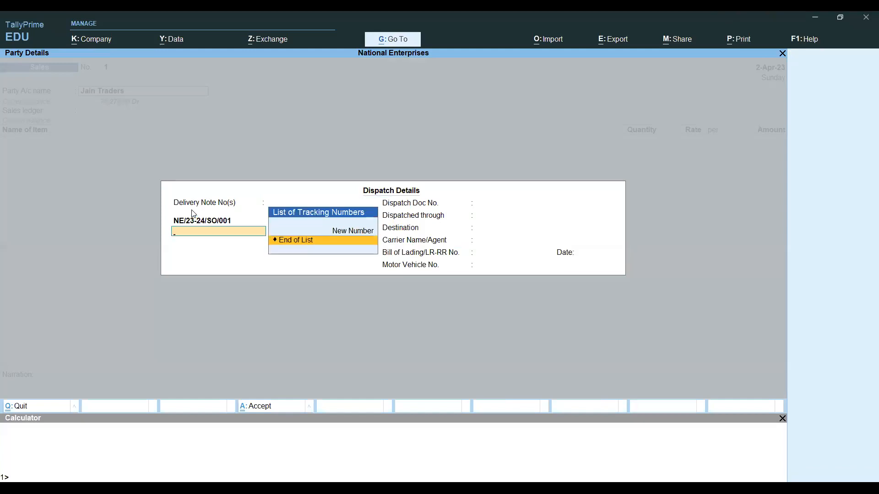
{"action": "key", "text": "Return"}
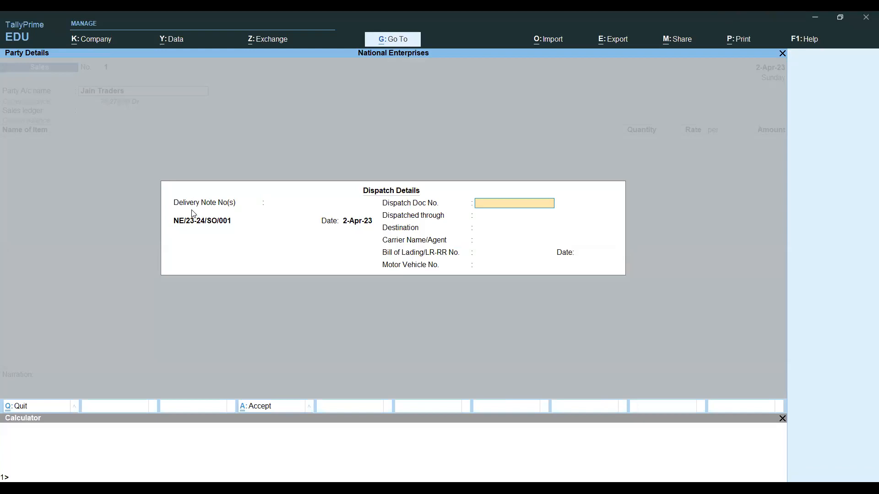
{"action": "key", "text": "Return"}
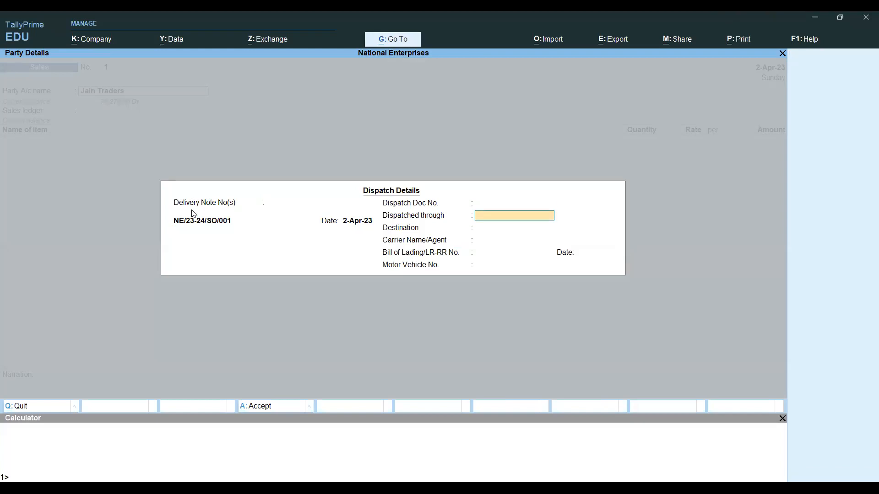
- Leave dispatch fields blank, accept Jain Traders' buyer details and the Sales Local ledger
{"action": "key", "text": "Return"}
{"action": "key", "text": "Return"}
{"action": "key", "text": "Return"}
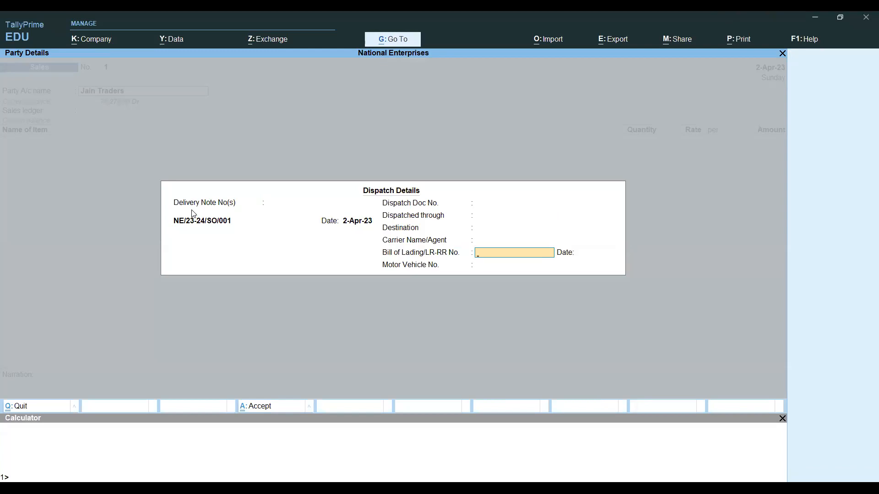
{"action": "key", "text": "Return"}
{"action": "key", "text": "Return"}
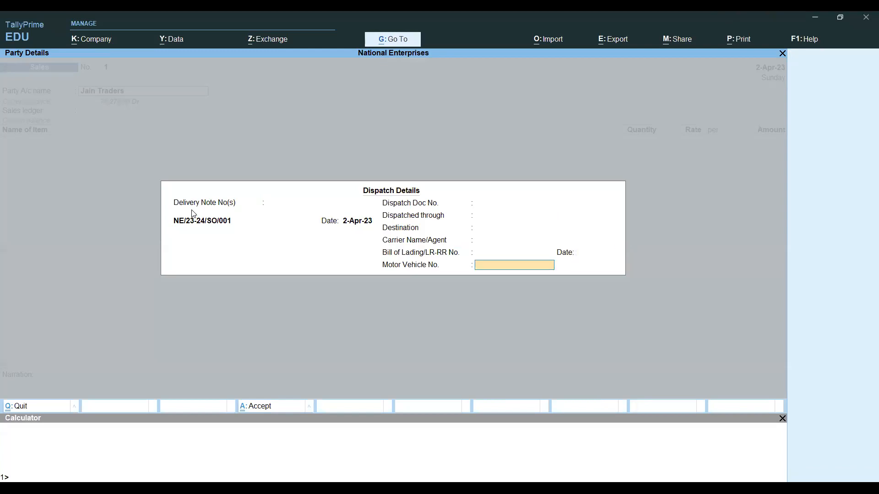
{"action": "key", "text": "Return"}
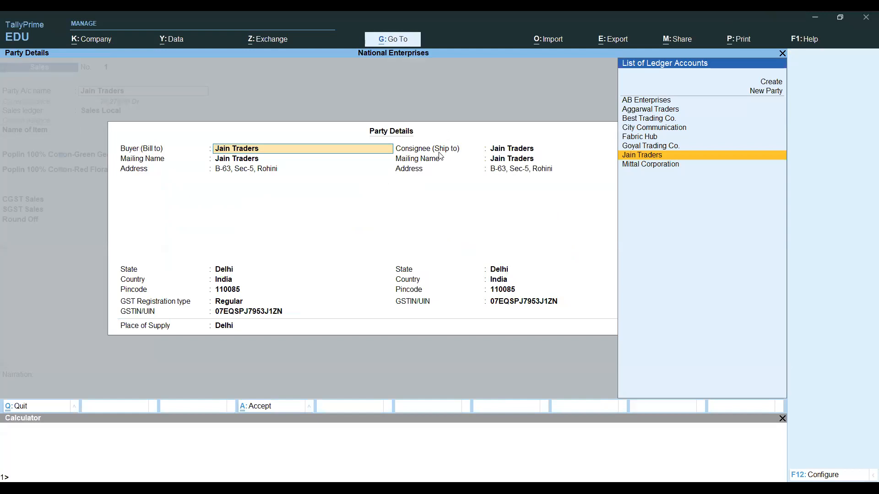
{"action": "key", "text": "Return"}
{"action": "key", "text": "Return"}
{"action": "key", "text": "Return"}
{"action": "key", "text": "Return"}
{"action": "key", "text": "Return"}
{"action": "key", "text": "Return"}
{"action": "key", "text": "Return"}
{"action": "key", "text": "Return"}
{"action": "key", "text": "Return"}
{"action": "key", "text": "Return"}
{"action": "key", "text": "Return"}
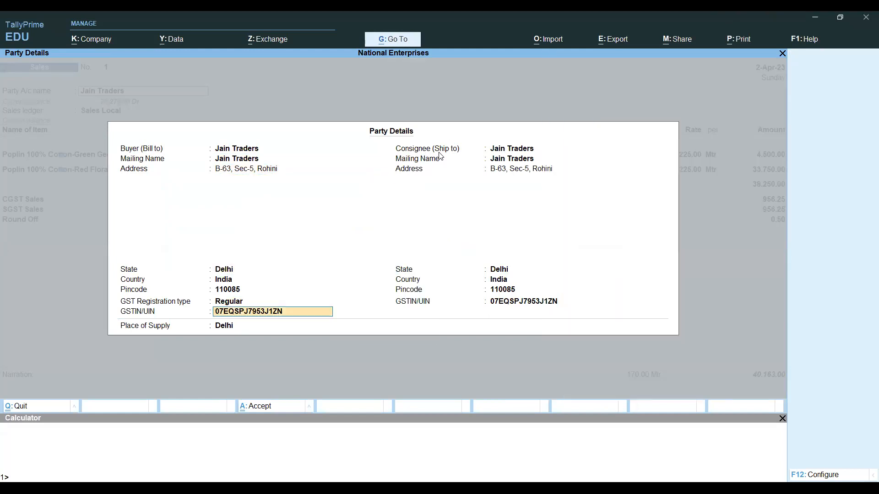
{"action": "key", "text": "Return"}
{"action": "key", "text": "Return"}
{"action": "key", "text": "Return"}
{"action": "key", "text": "Return"}
{"action": "key", "text": "Return"}
{"action": "key", "text": "Return"}
{"action": "key", "text": "Return"}
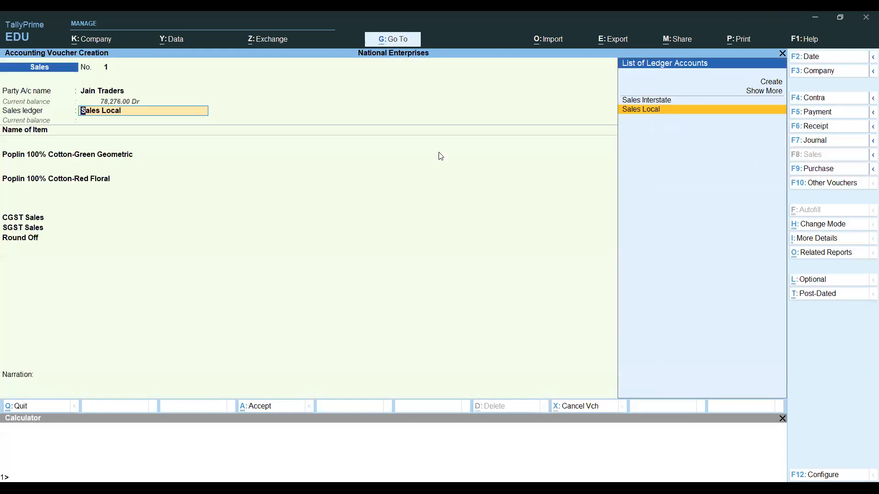
{"action": "key", "text": "Return"}
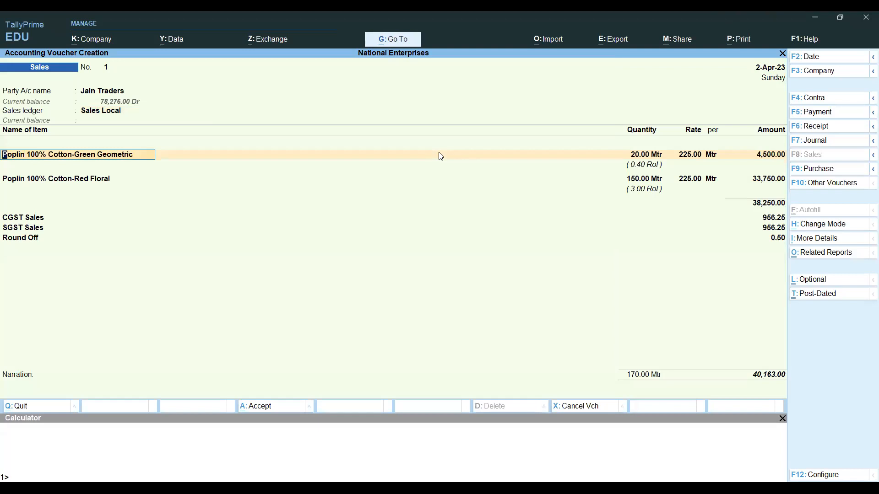
- Allocate Green Geometric to NE/23-24/SO/001 from the Alipur godown
{"action": "key", "text": "Return"}
{"action": "key", "text": "Return"}
{"action": "key", "text": "Return"}
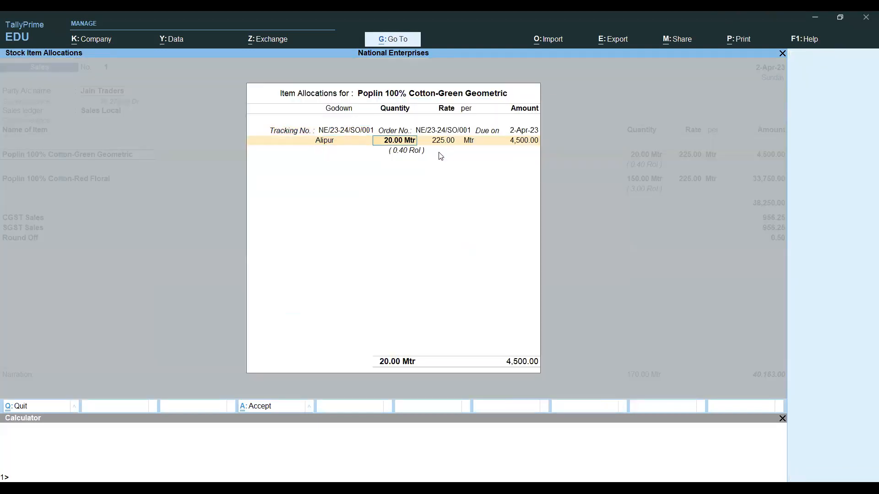
{"action": "key", "text": "BackSpace"}
{"action": "key", "text": "BackSpace"}
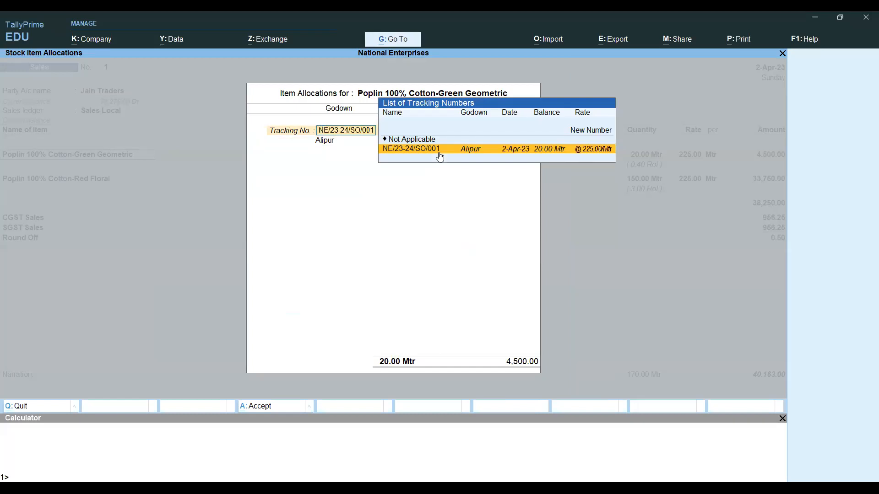
{"action": "left_click", "coordinate": [439, 154]}
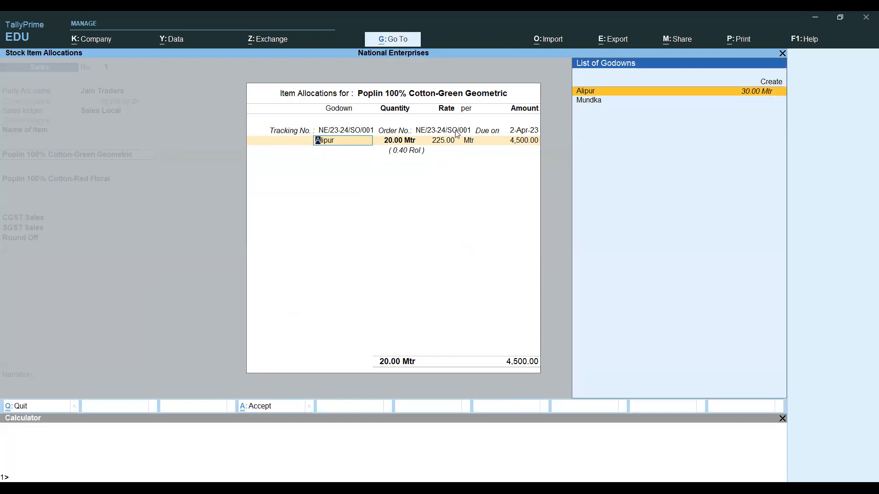
{"action": "key", "text": "Return"}
{"action": "key", "text": "Return"}
{"action": "key", "text": "Return"}
{"action": "key", "text": "Return"}
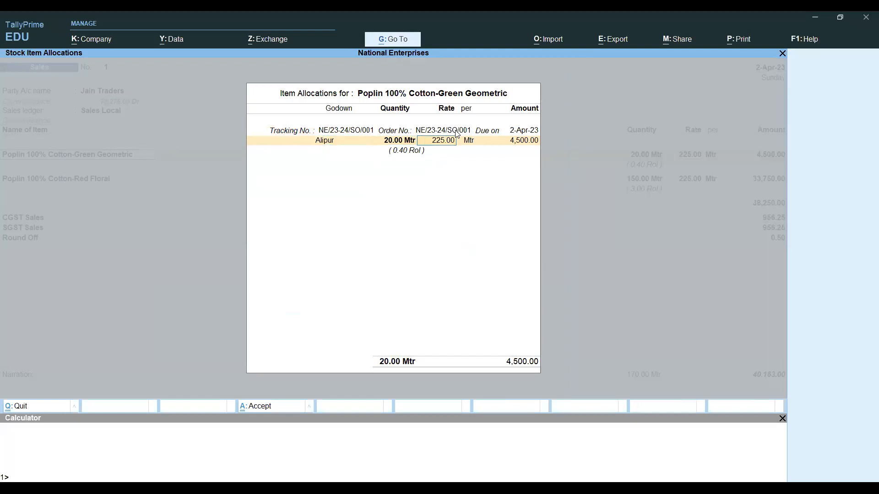
{"action": "key", "text": "Return"}
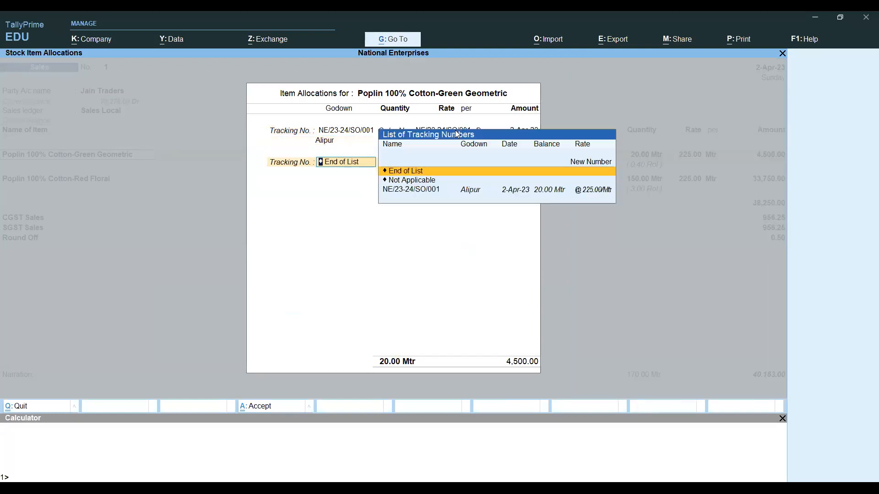
{"action": "key", "text": "Return"}
- Allocate Red Floral to NE/23-24/SO/001, then accept CGST, SGST and Round Off lines
{"action": "key", "text": "Return"}
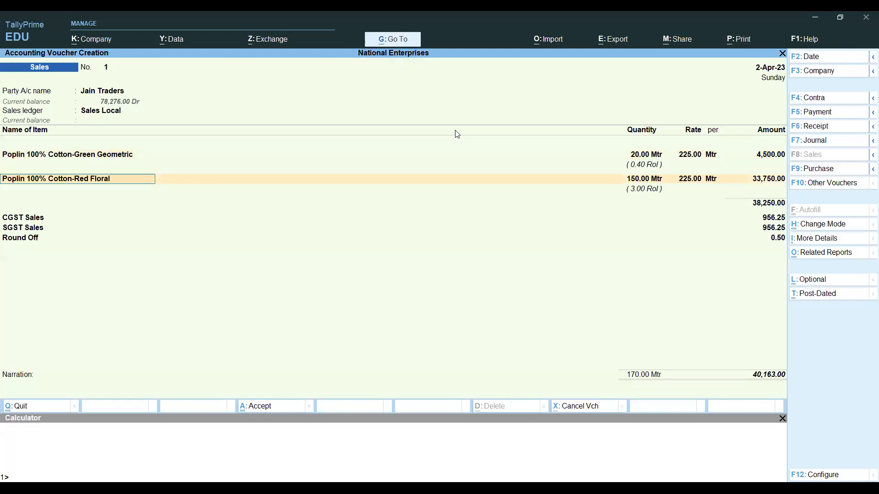
{"action": "key", "text": "Return"}
{"action": "key", "text": "Return"}
{"action": "key", "text": "Return"}
{"action": "key", "text": "Return"}
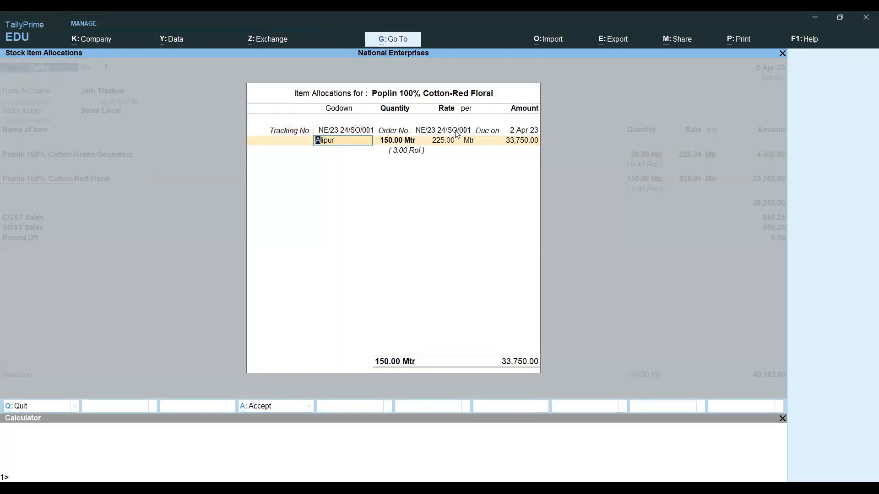
{"action": "key", "text": "Return"}
{"action": "key", "text": "Return"}
{"action": "key", "text": "Return"}
{"action": "key", "text": "Return"}
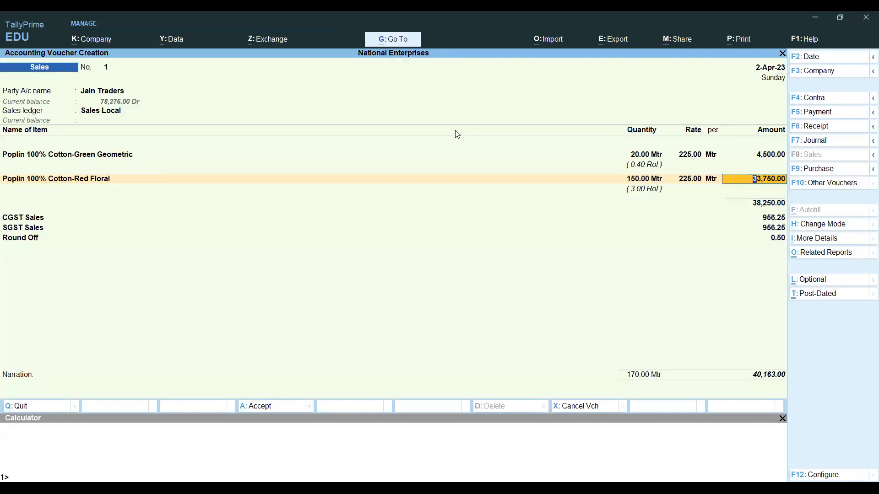
{"action": "key", "text": "Return"}
{"action": "key", "text": "Return"}
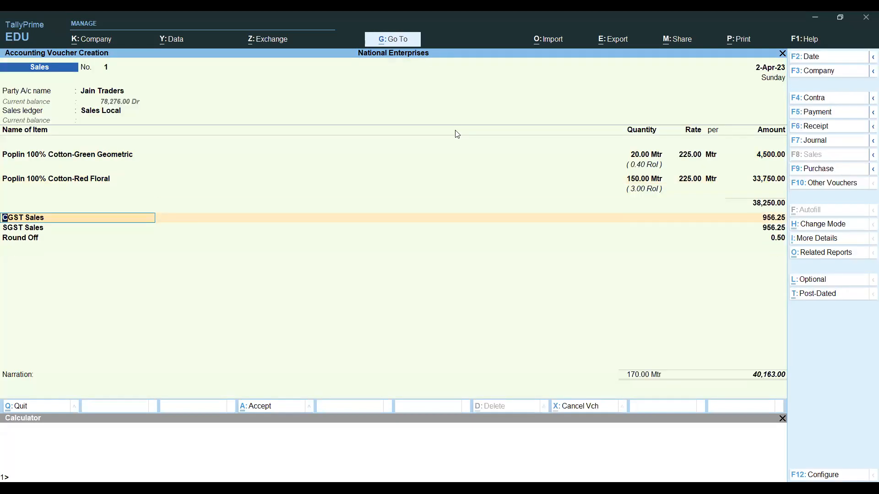
{"action": "key", "text": "Return"}
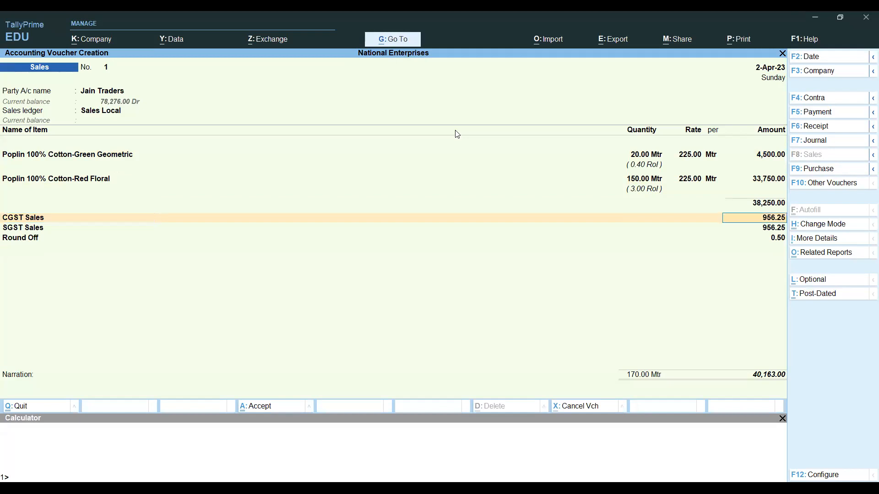
{"action": "key", "text": "Return"}
{"action": "key", "text": "Return"}
{"action": "key", "text": "Return"}
{"action": "key", "text": "Return"}
{"action": "key", "text": "Return"}
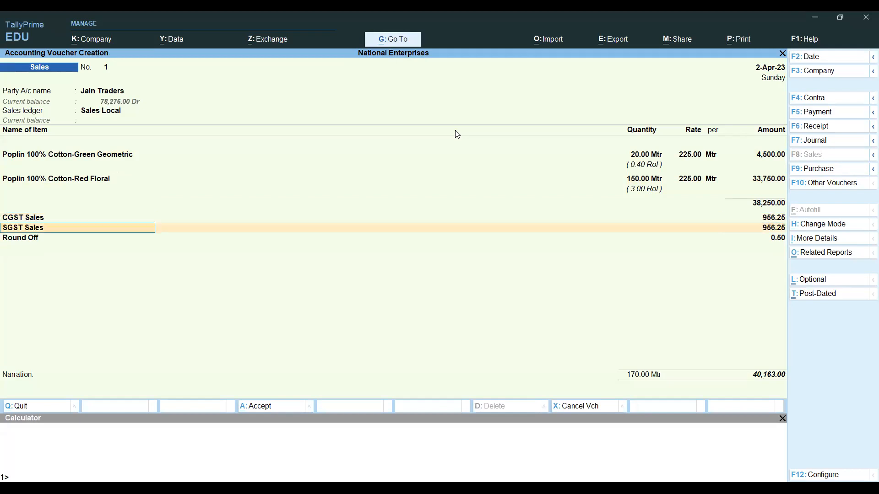
{"action": "key", "text": "Return"}
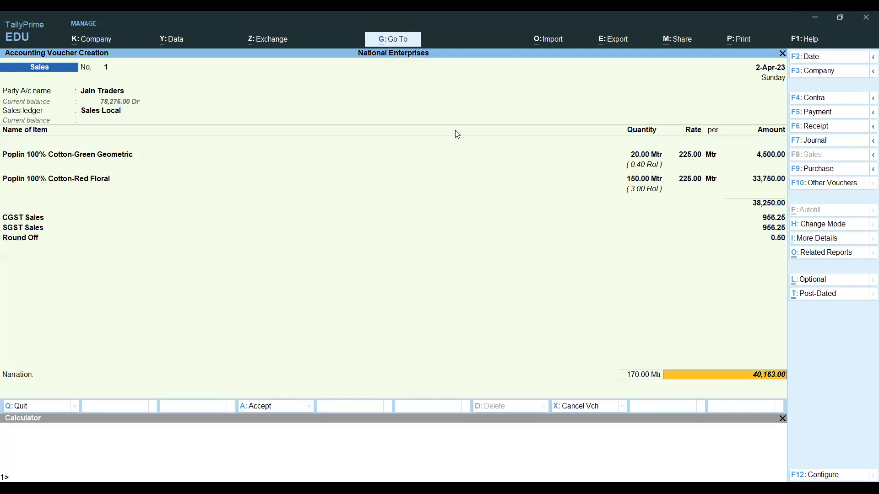
{"action": "key", "text": "Return"}
{"action": "key", "text": "Return"}
{"action": "key", "text": "Return"}
- Set bill reference NE/23-24/CH/001 and save Sales voucher No. 1 for Jain Traders
{"action": "key", "text": "BackSpace"}
{"action": "key", "text": "BackSpace"}
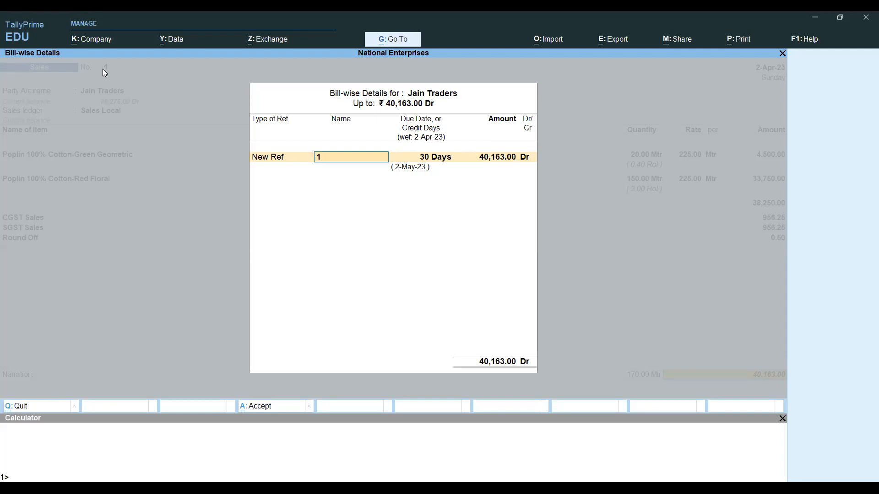
{"action": "type", "text": "NE/23-24/CH/001"}
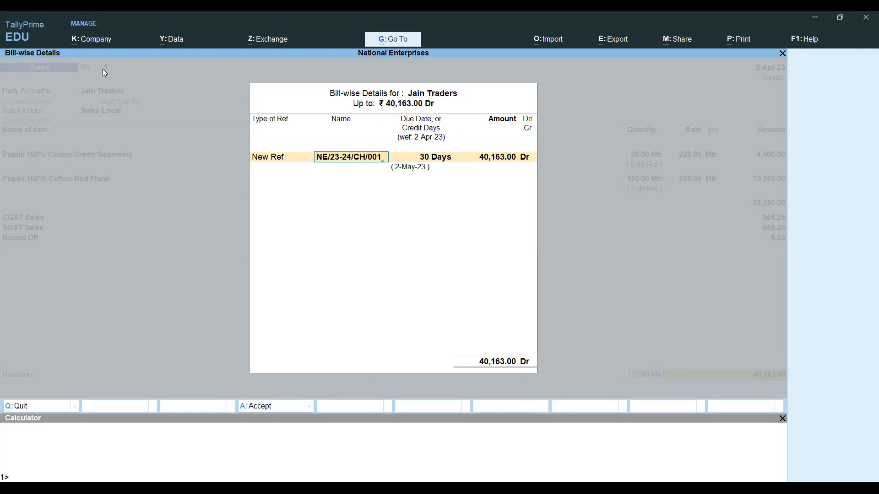
{"action": "key", "text": "Return"}
{"action": "key", "text": "Return"}
{"action": "key", "text": "Return"}
{"action": "key", "text": "Return"}
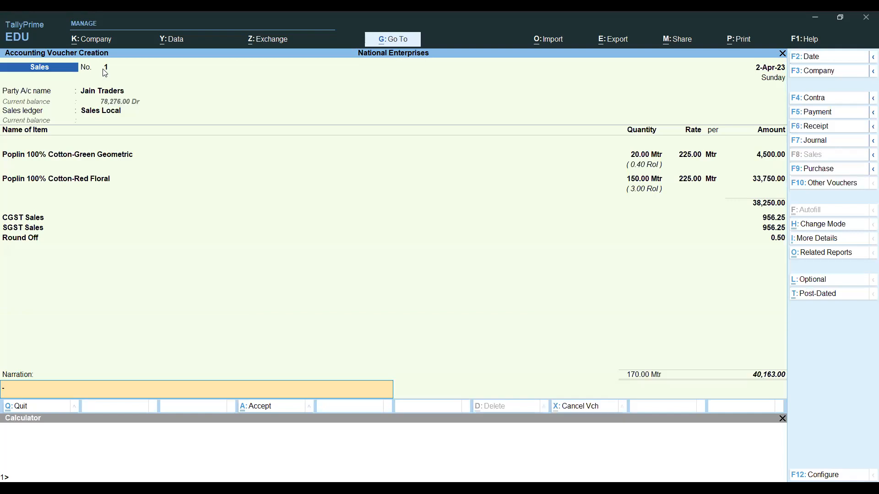
{"action": "key", "text": "Return"}
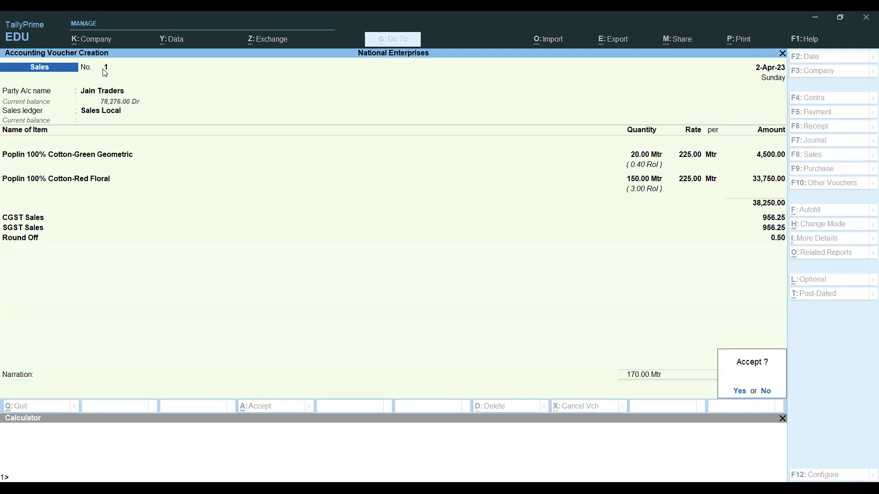
{"action": "key", "text": "Return"}
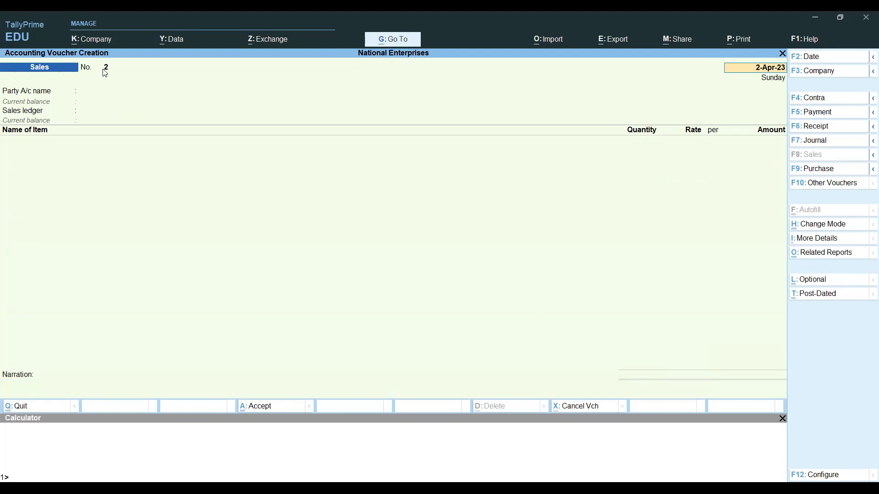
- Quit the blank voucher No. 2 back to the Gateway of Tally
{"action": "key", "text": "BackSpace"}
{"action": "key", "text": "Escape"}
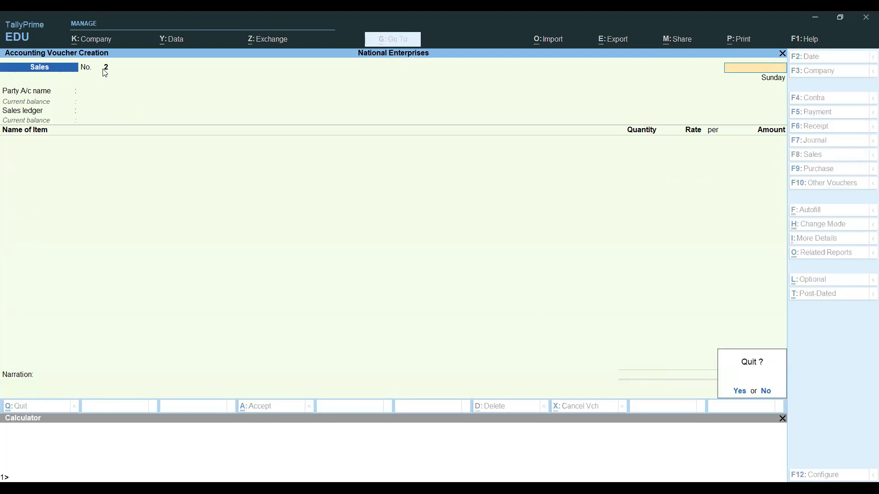
{"action": "key", "text": "Return"}
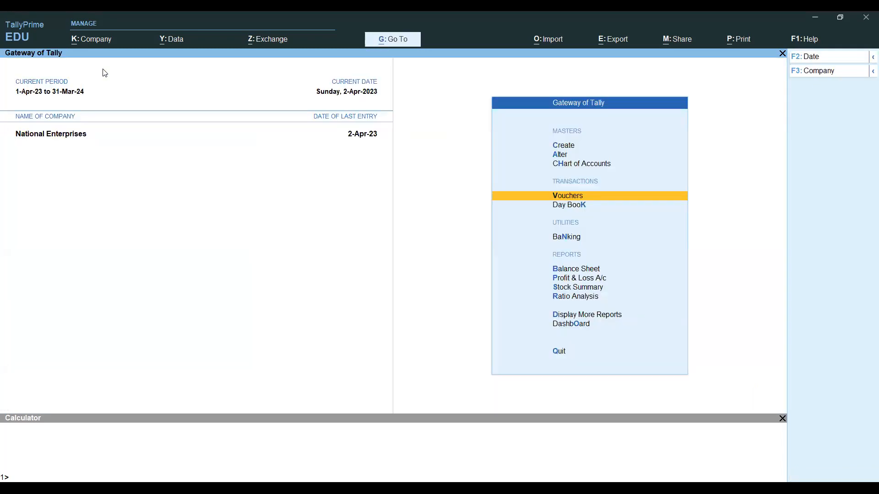
- Review Jain Traders Sales voucher No. 1 for 40,163.00 in the 2-Apr-23 Day Book
{"action": "key", "text": "d"}
{"action": "key", "text": "d"}
{"action": "key", "text": "Down"}
{"action": "key", "text": "Down"}
{"action": "key", "text": "Down"}
{"action": "key", "text": "Down"}
{"action": "key", "text": "Down"}
{"action": "key", "text": "Down"}
{"action": "key", "text": "Down"}
{"action": "key", "text": "Down"}
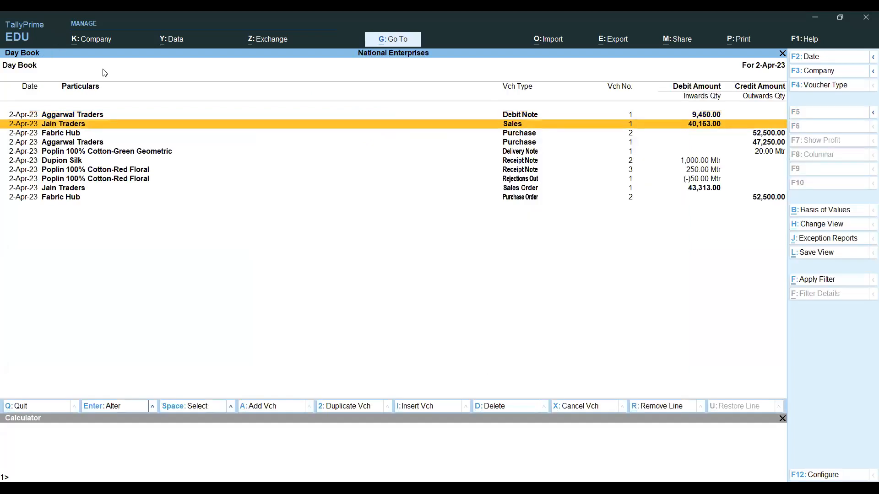
{"action": "key", "text": "Up"}
{"action": "key", "text": "Up"}
{"action": "key", "text": "Up"}
{"action": "key", "text": "Up"}
{"action": "key", "text": "Up"}
{"action": "key", "text": "Up"}
{"action": "key", "text": "Up"}
{"action": "key", "text": "Return"}
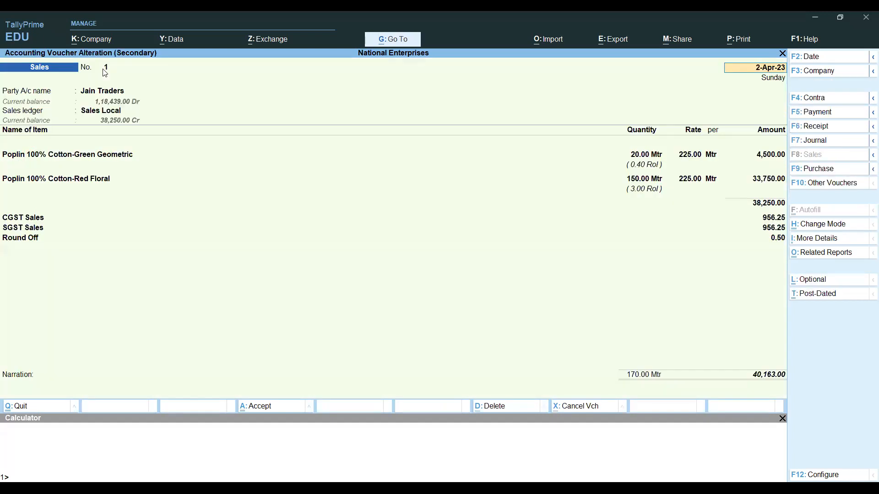
{"action": "key", "text": "BackSpace"}
{"action": "key", "text": "Escape"}
{"action": "key", "text": "alt"}
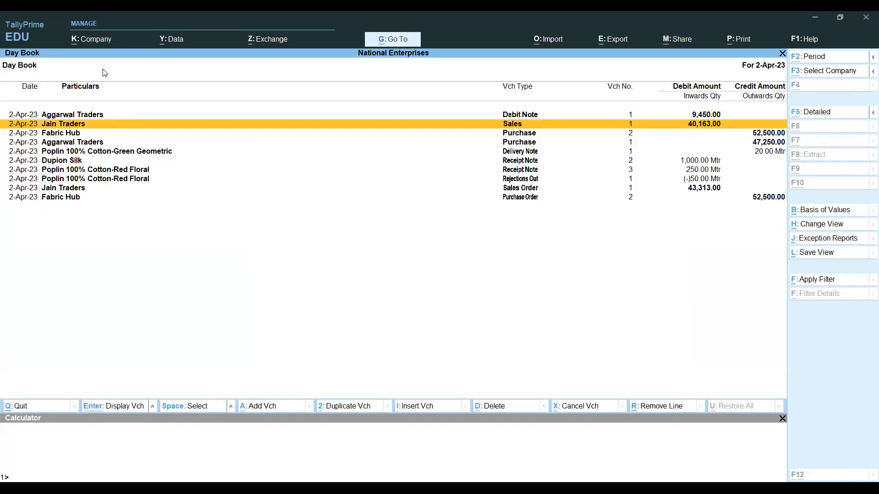
- Read the Rejection In task in the assignment workbook, then return to Gateway of Tally
{"action": "key", "text": "alt+Tab"}
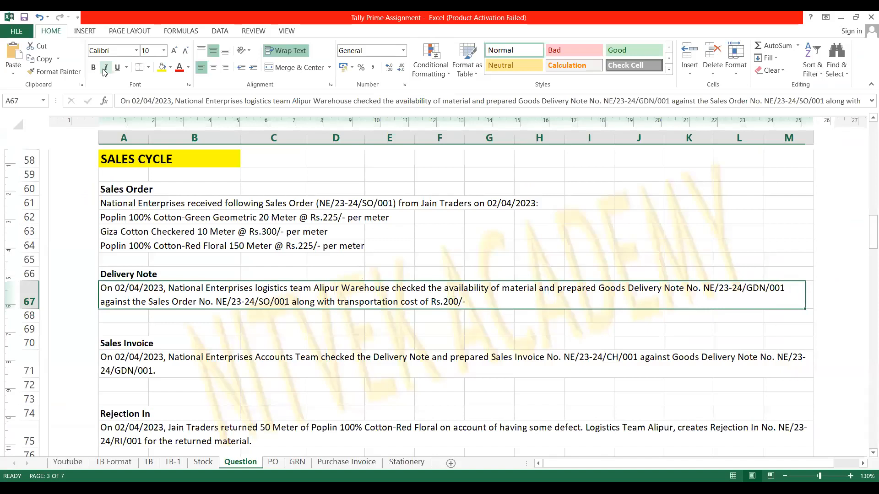
{"action": "key", "text": "Down"}
{"action": "key", "text": "Down"}
{"action": "key", "text": "Down"}
{"action": "key", "text": "Down"}
{"action": "key", "text": "Down"}
{"action": "key", "text": "Down"}
{"action": "key", "text": "Down"}
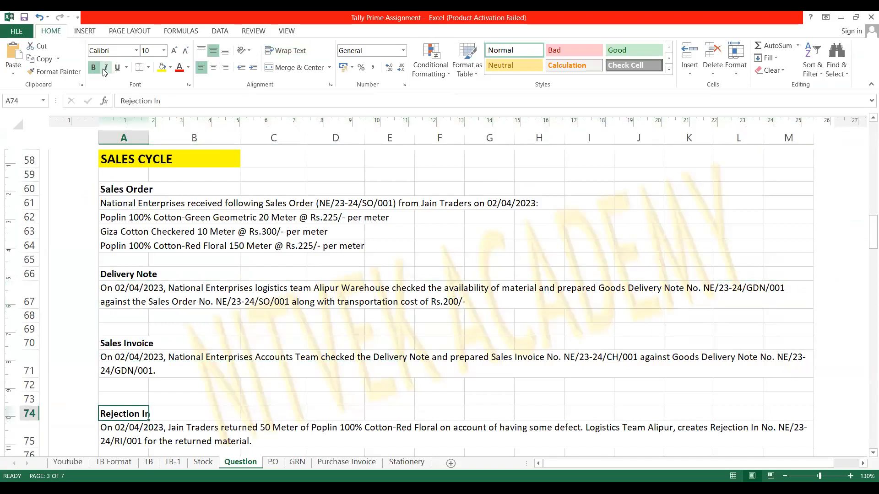
{"action": "key", "text": "Down"}
{"action": "key", "text": "Down"}
{"action": "key", "text": "Down"}
{"action": "key", "text": "Down"}
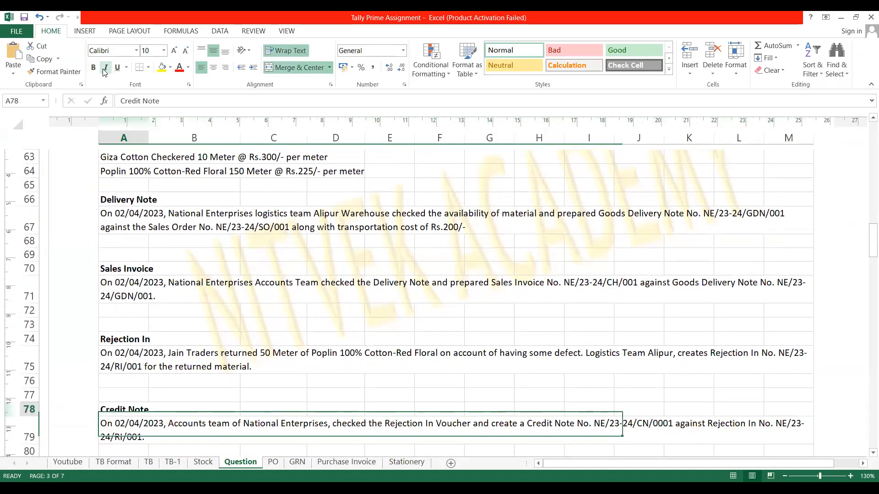
{"action": "key", "text": "Up"}
{"action": "key", "text": "Up"}
{"action": "key", "text": "Up"}
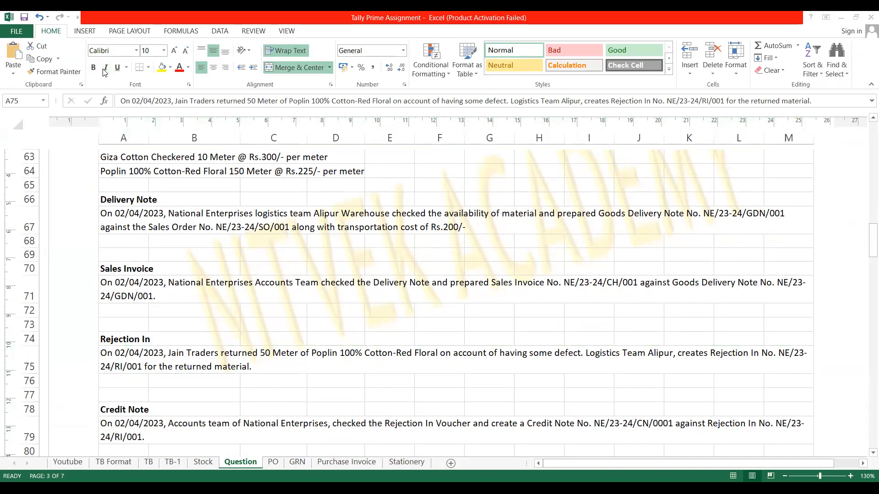
{"action": "key", "text": "Escape"}
{"action": "key", "text": "Up"}
{"action": "key", "text": "Up"}
{"action": "key", "text": "Up"}
{"action": "key", "text": "Up"}
{"action": "key", "text": "Up"}
{"action": "key", "text": "Up"}
{"action": "key", "text": "Up"}
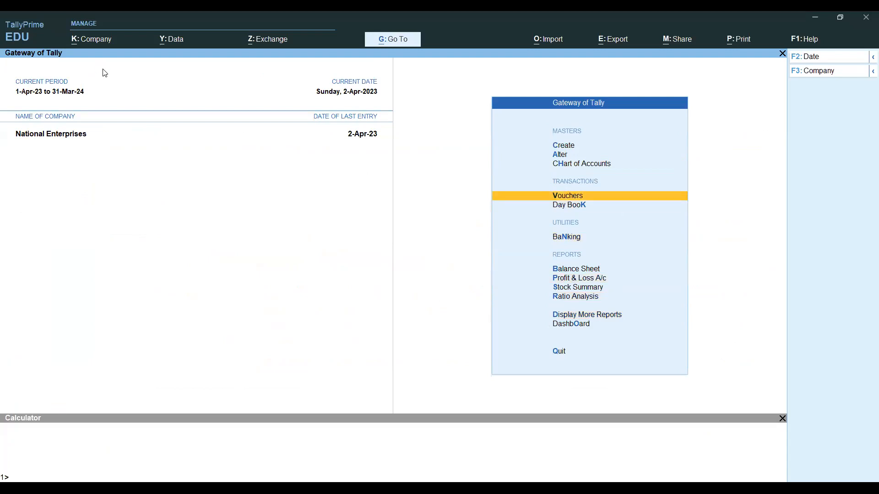
- Show inactive voucher types, pick Rejections In and confirm its activation
{"action": "key", "text": "Return"}
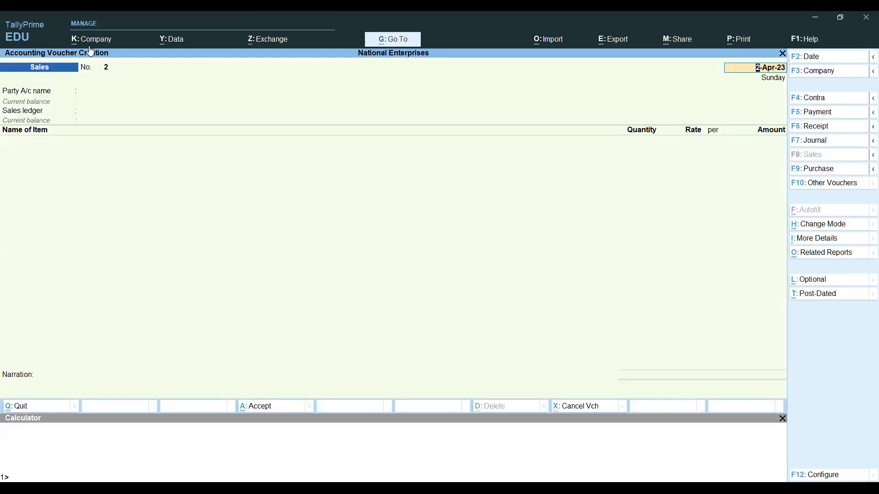
{"action": "left_click", "coordinate": [819, 186]}
{"action": "key", "text": "Up"}
{"action": "key", "text": "Up"}
{"action": "key", "text": "Up"}
{"action": "key", "text": "Up"}
{"action": "key", "text": "Up"}
{"action": "key", "text": "Up"}
{"action": "key", "text": "Up"}
{"action": "key", "text": "Up"}
{"action": "key", "text": "Up"}
{"action": "key", "text": "Up"}
{"action": "key", "text": "Up"}
{"action": "key", "text": "Up"}
{"action": "key", "text": "Up"}
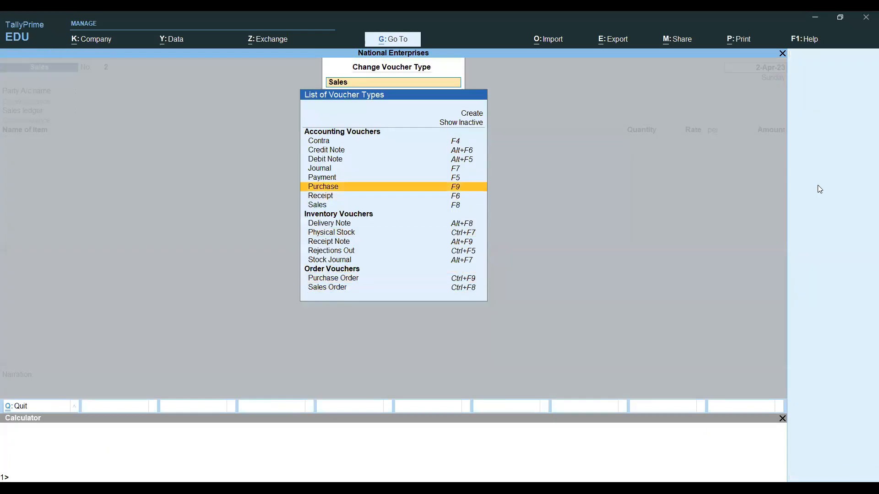
{"action": "key", "text": "Up"}
{"action": "key", "text": "Up"}
{"action": "key", "text": "Return"}
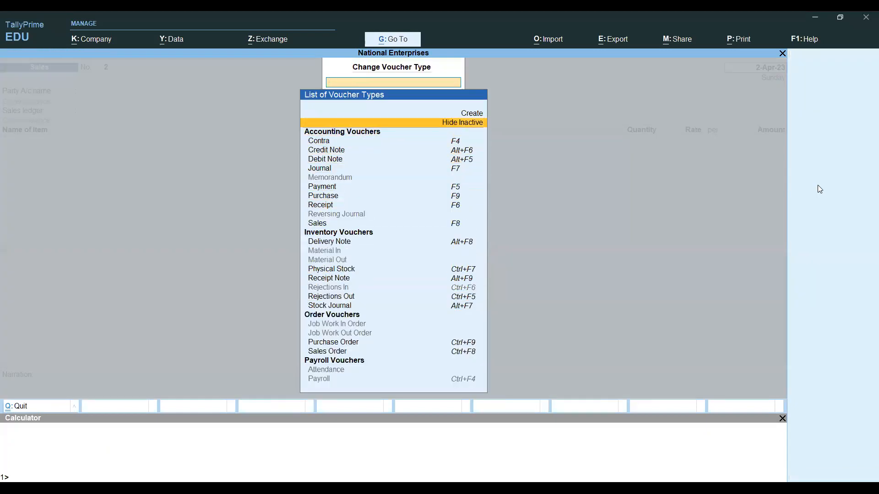
{"action": "key", "text": "Down"}
{"action": "key", "text": "Down"}
{"action": "key", "text": "Down"}
{"action": "key", "text": "Down"}
{"action": "key", "text": "Down"}
{"action": "key", "text": "Down"}
{"action": "key", "text": "Down"}
{"action": "key", "text": "Down"}
{"action": "key", "text": "Down"}
{"action": "key", "text": "Down"}
{"action": "key", "text": "Down"}
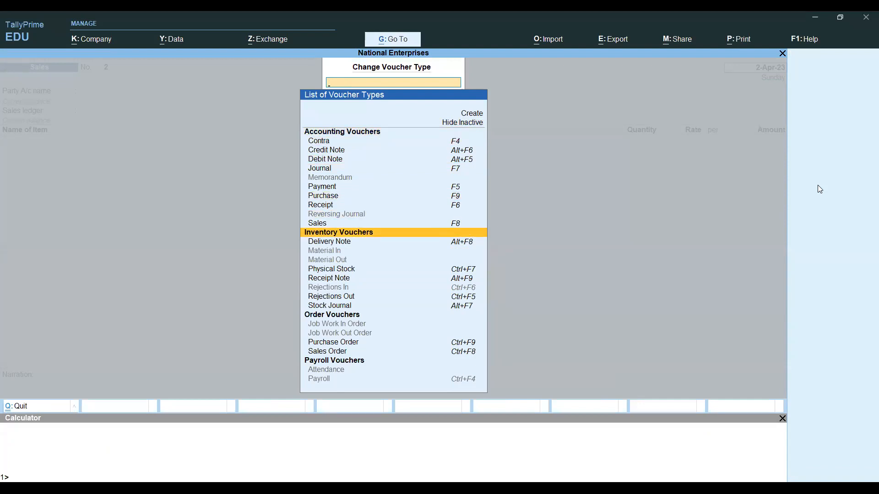
{"action": "key", "text": "Down"}
{"action": "key", "text": "Down"}
{"action": "key", "text": "Down"}
{"action": "key", "text": "Down"}
{"action": "key", "text": "Down"}
{"action": "key", "text": "Down"}
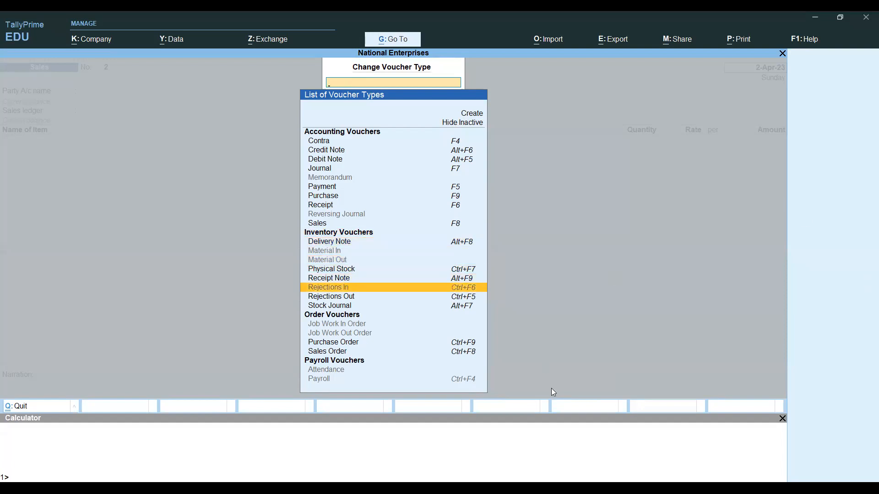
{"action": "left_click", "coordinate": [464, 293]}
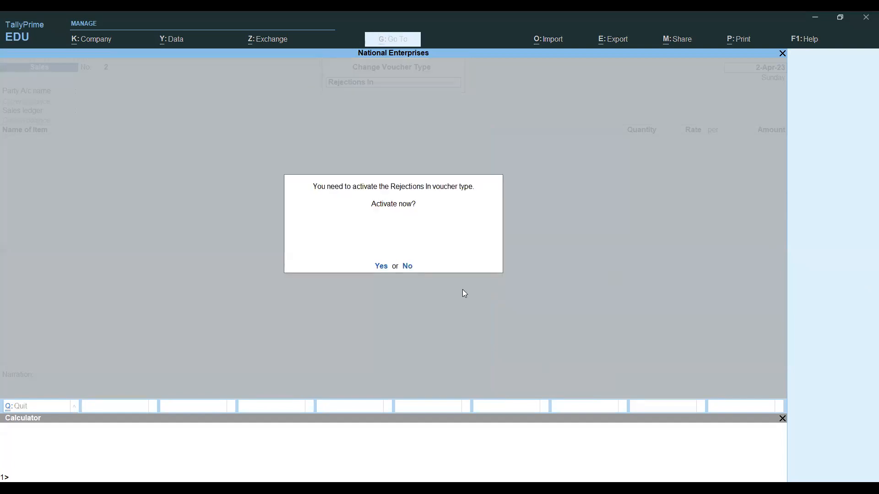
{"action": "key", "text": "Return"}
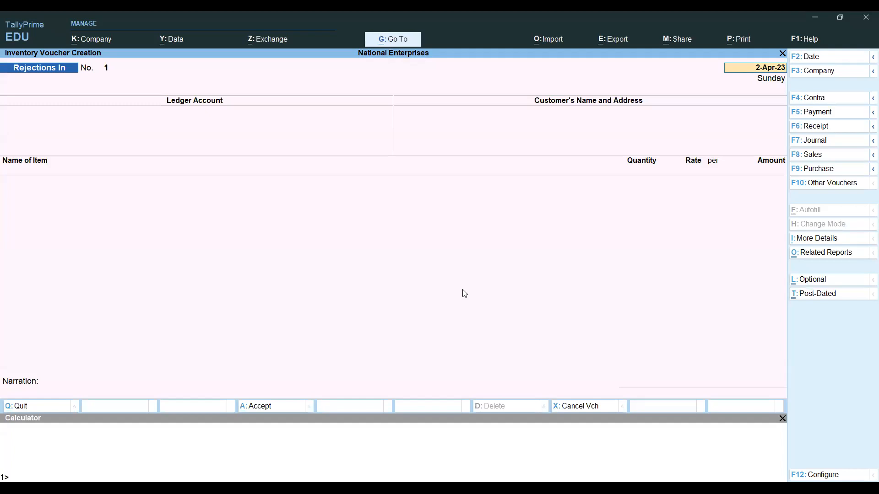
- Select Jain Traders as the party ledger and add Delhi to the address
{"action": "key", "text": "Return"}
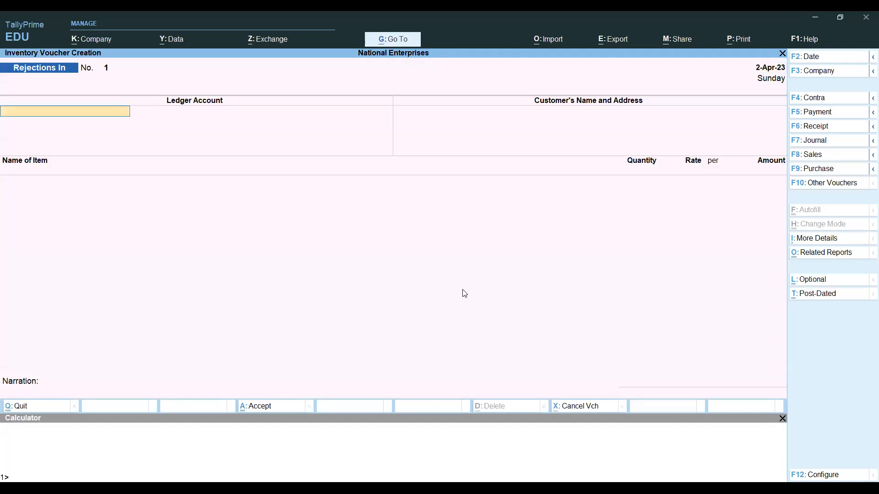
{"action": "type", "text": "Jain"}
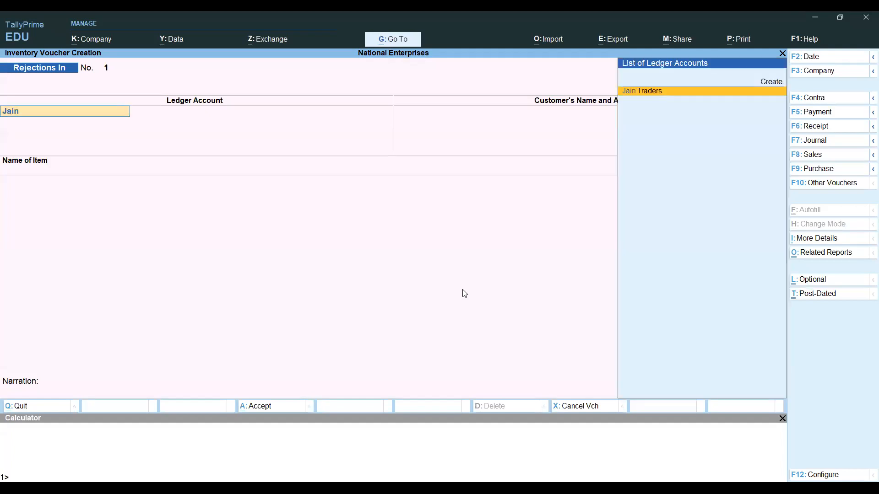
{"action": "key", "text": "Return"}
{"action": "key", "text": "Return"}
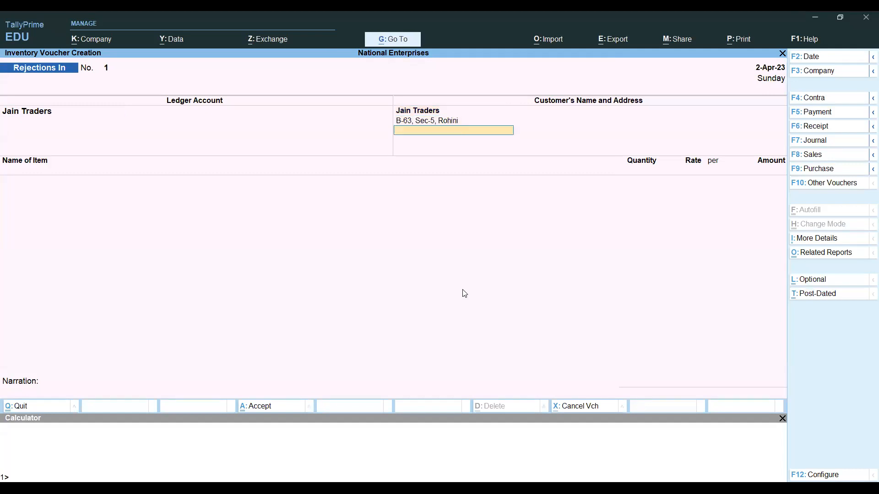
{"action": "type", "text": "Delhi"}
{"action": "key", "text": "Return"}
{"action": "key", "text": "Return"}
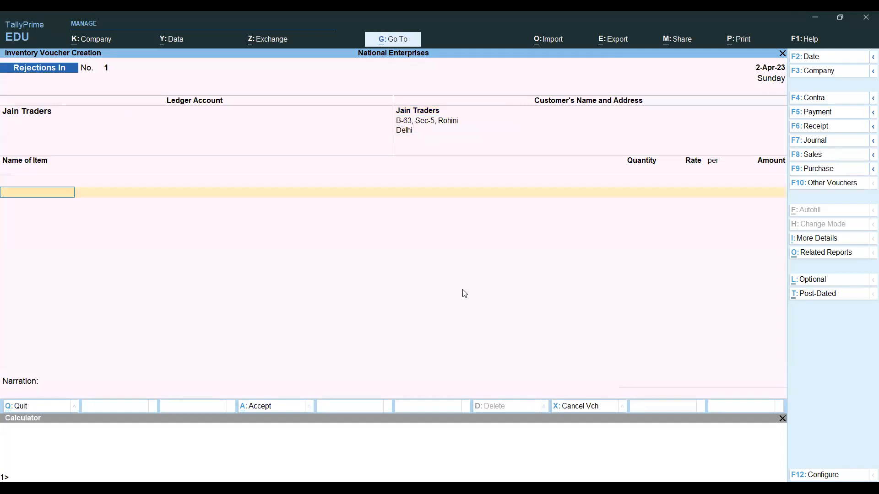
- Check the assignment question, then choose Poplin 100% Cotton-Red Floral as the stock item
{"action": "key", "text": "alt+Tab"}
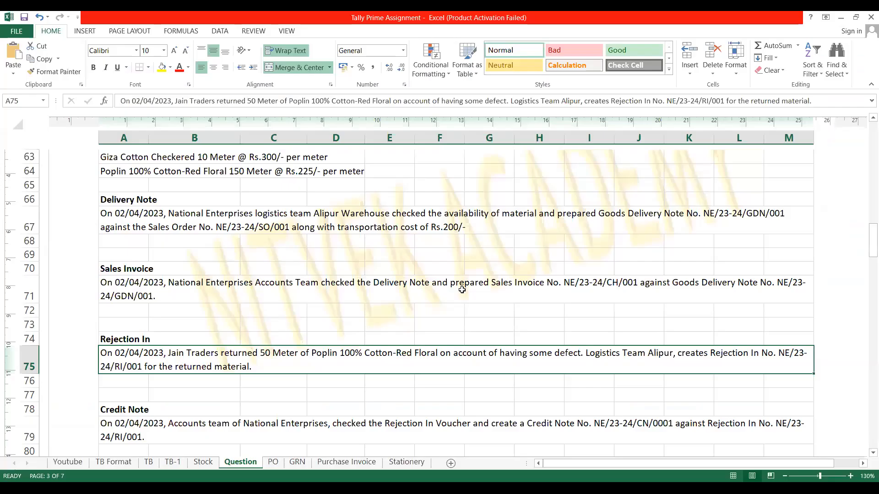
{"action": "key", "text": "alt+Tab"}
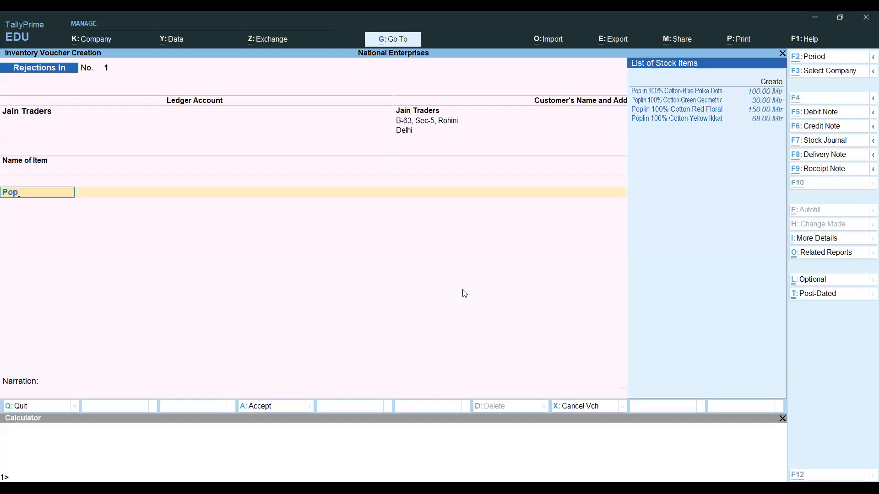
{"action": "key", "text": "alt+Tab"}
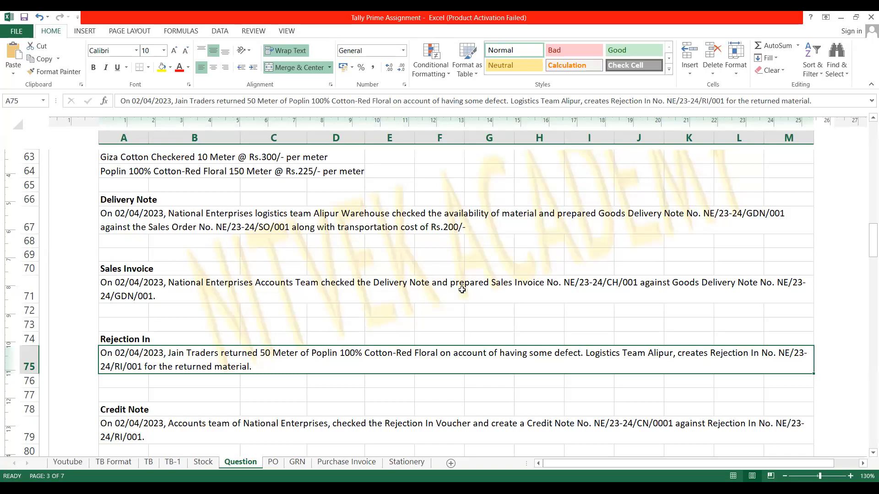
{"action": "key", "text": "alt+Tab"}
{"action": "key", "text": "Down"}
{"action": "key", "text": "Down"}
{"action": "key", "text": "Return"}
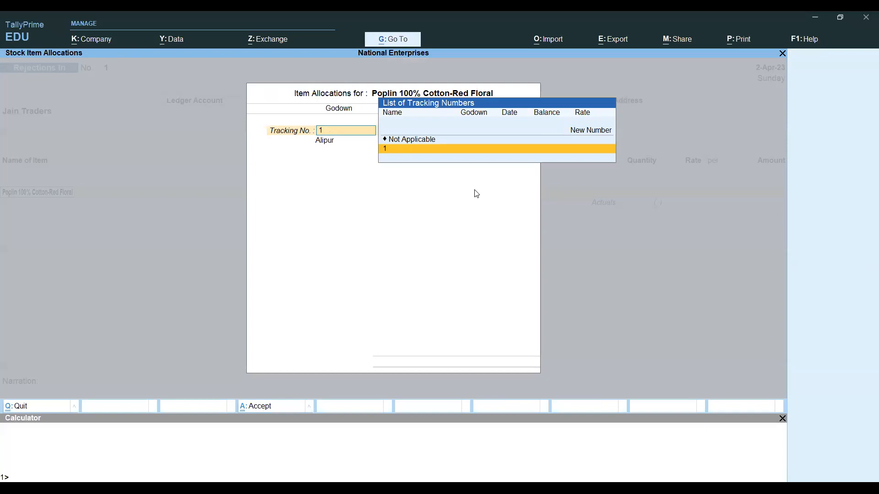
- Return 50 Mtr at 225 into Alipur, tracking No. 1, order number Not Applicable
{"action": "key", "text": "Return"}
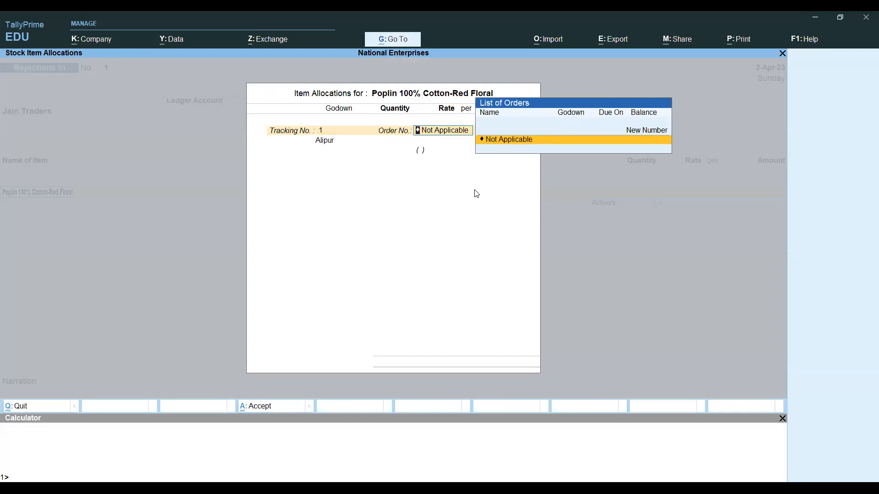
{"action": "key", "text": "Return"}
{"action": "key", "text": "Return"}
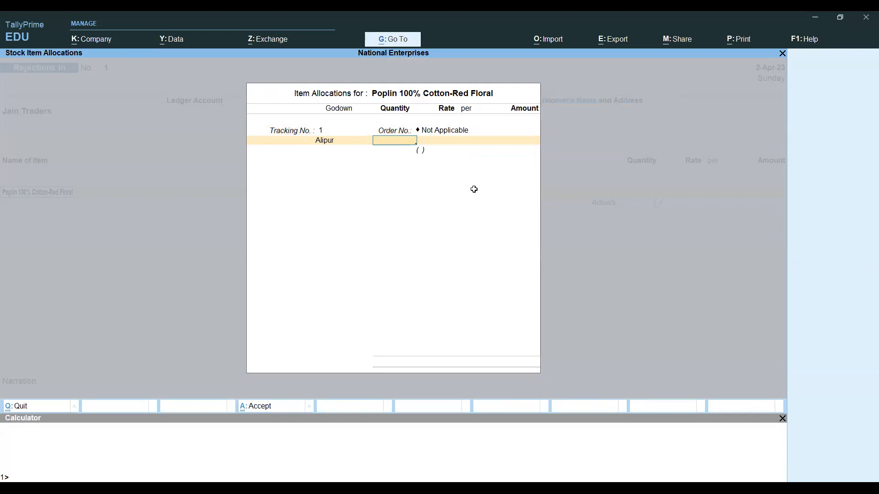
{"action": "type", "text": "50"}
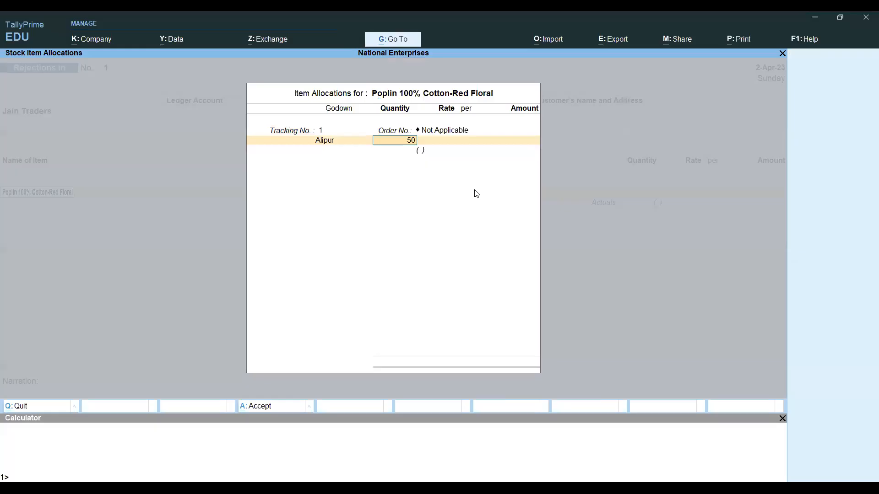
{"action": "key", "text": "Return"}
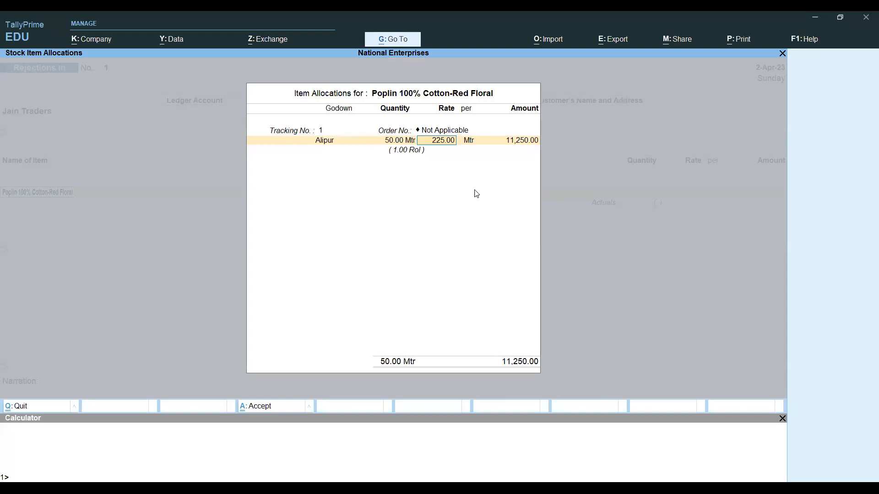
{"action": "key", "text": "ctrl+a"}
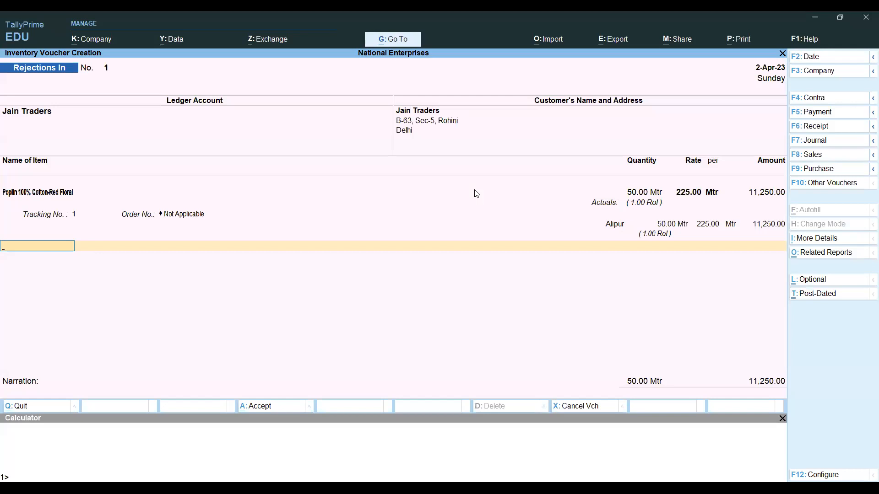
{"action": "key", "text": "Return"}
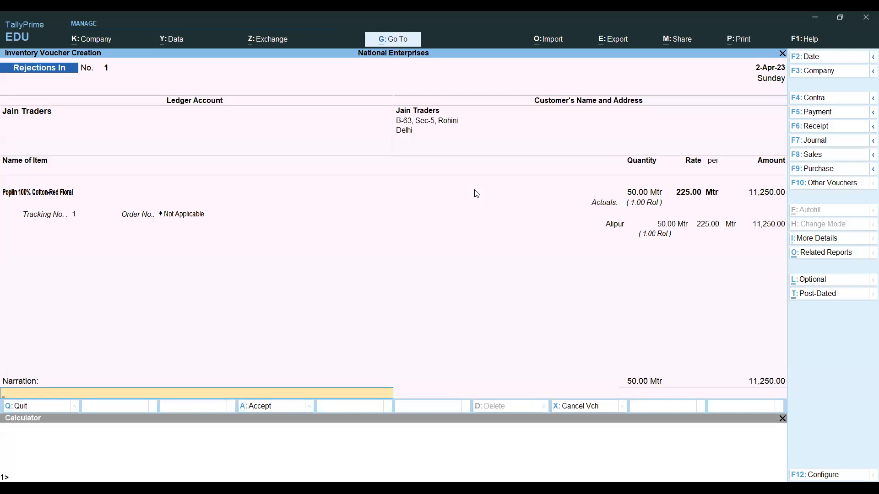
- Add the narration 'Returned due to some defects' and save the voucher
{"action": "key", "text": "alt+Tab"}
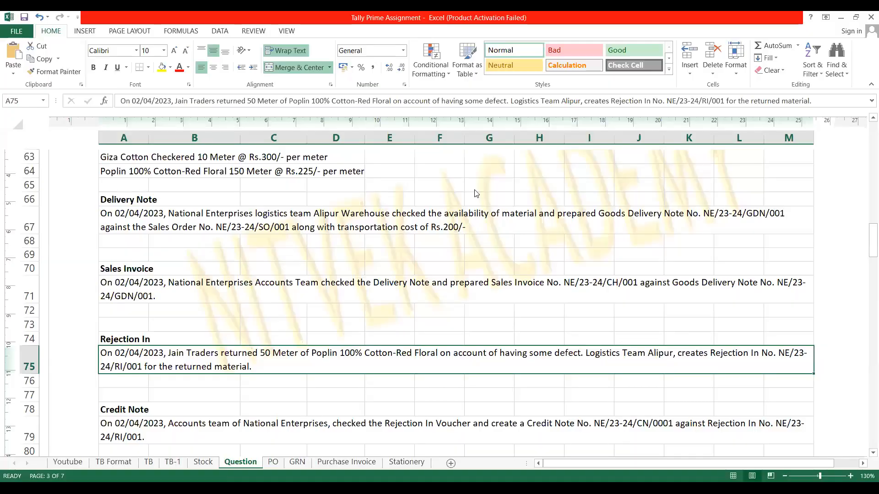
{"action": "key", "text": "alt+Tab"}
{"action": "type", "text": "Return"}
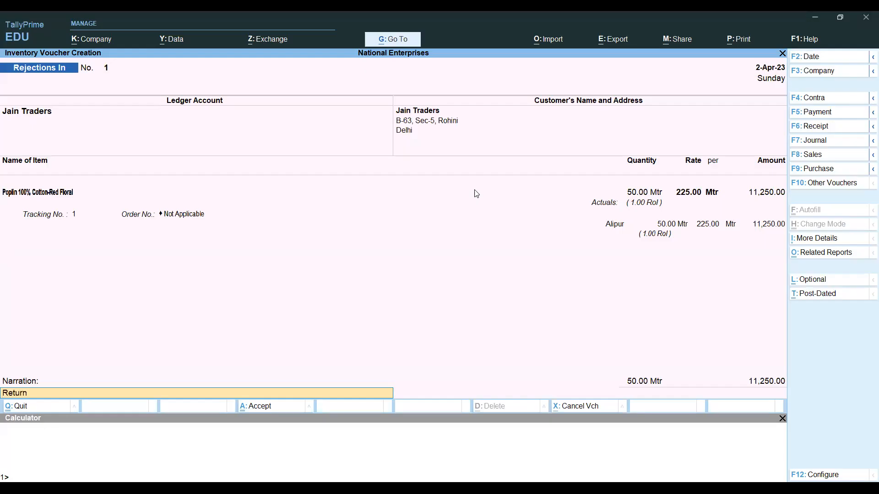
{"action": "type", "text": "ed due to some defects"}
{"action": "key", "text": "Return"}
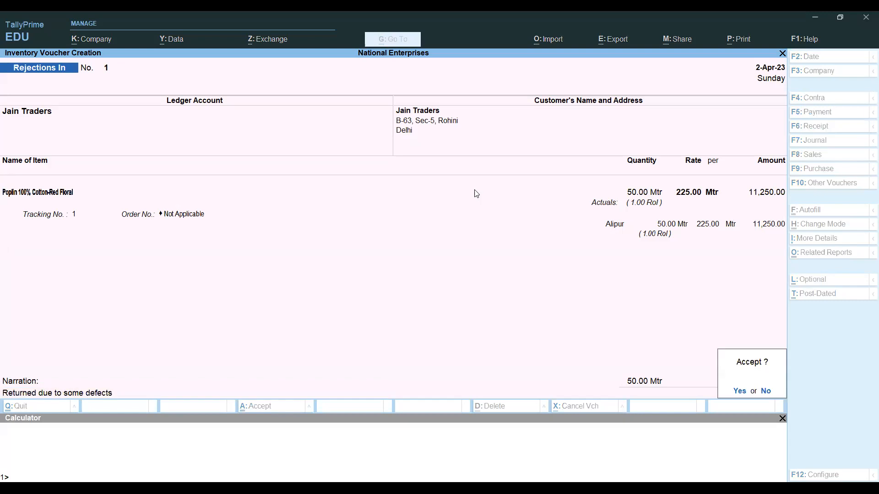
{"action": "key", "text": "Return"}
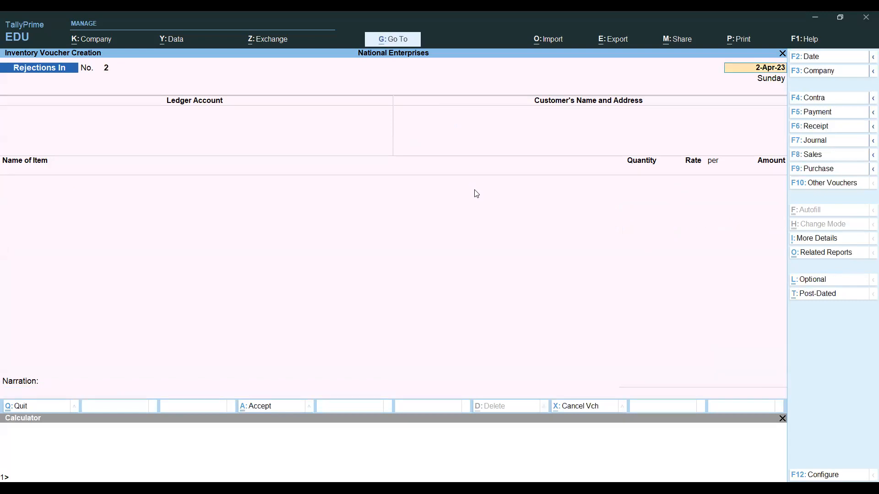
- Open the Day Book and review Rejections In No. 1 for (-)50.00 Mtr
{"action": "key", "text": "BackSpace"}
{"action": "key", "text": "Escape"}
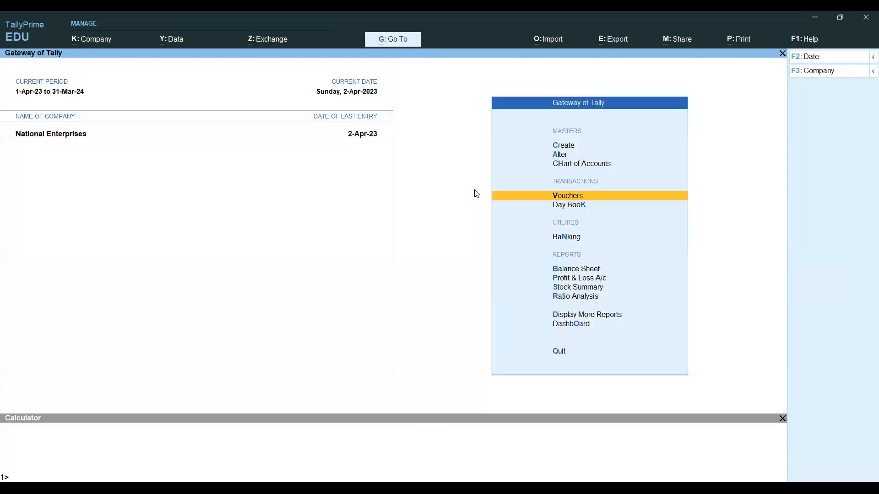
{"action": "key", "text": "Down"}
{"action": "key", "text": "Down"}
{"action": "key", "text": "Down"}
{"action": "key", "text": "Down"}
{"action": "key", "text": "Down"}
{"action": "key", "text": "Down"}
{"action": "key", "text": "Down"}
{"action": "key", "text": "Down"}
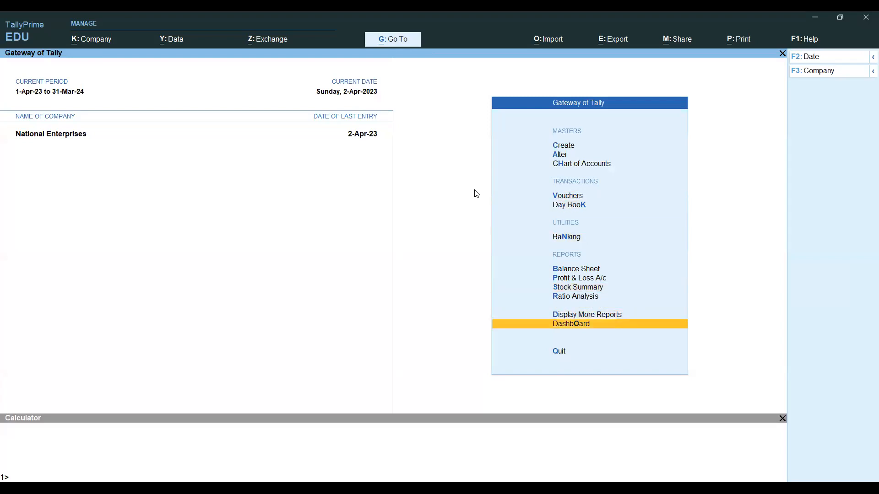
{"action": "key", "text": "Up"}
{"action": "key", "text": "Return"}
{"action": "key", "text": "Down"}
{"action": "key", "text": "Return"}
{"action": "key", "text": "Down"}
{"action": "key", "text": "Down"}
{"action": "key", "text": "Down"}
{"action": "key", "text": "Down"}
{"action": "key", "text": "Down"}
{"action": "key", "text": "Down"}
{"action": "key", "text": "Down"}
{"action": "key", "text": "Down"}
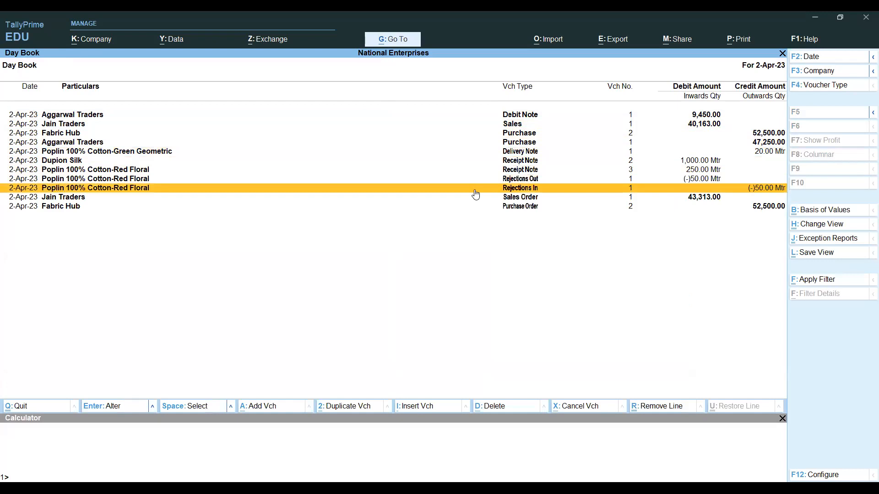
{"action": "key", "text": "Return"}
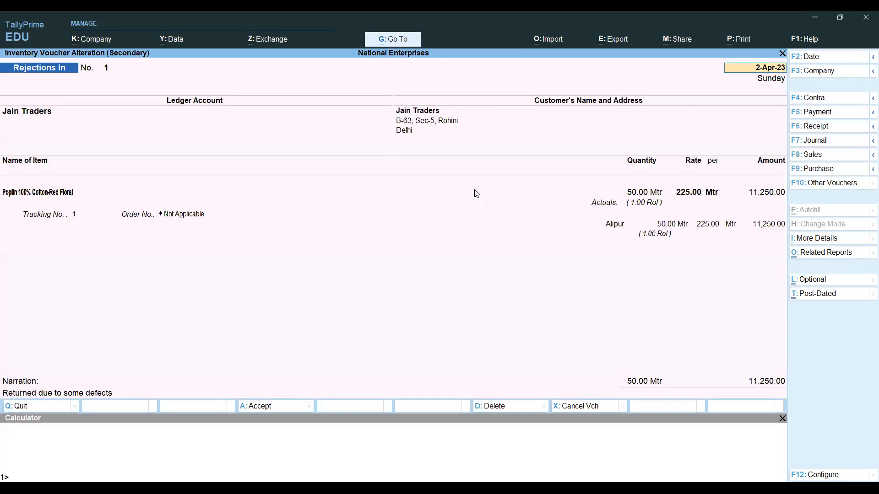
{"action": "key", "text": "BackSpace"}
{"action": "key", "text": "Escape"}
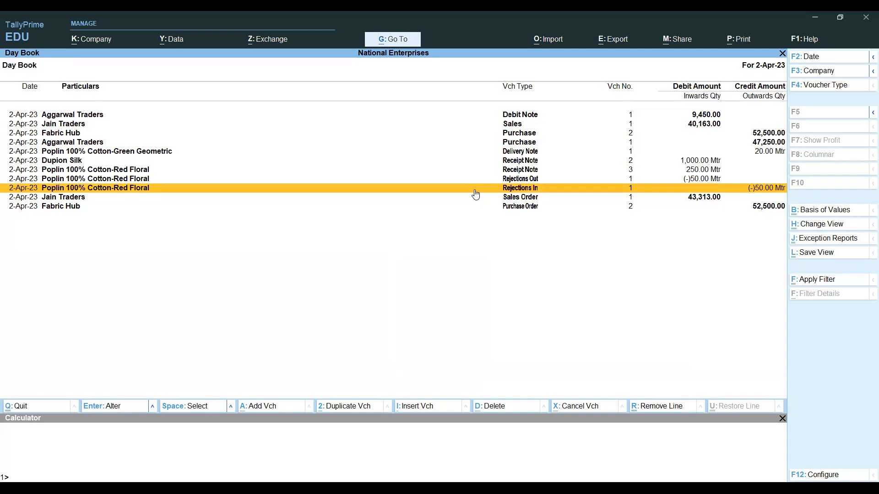
- Close the Day Book and start a fresh Rejections In voucher entry
{"action": "key", "text": "Escape"}
{"action": "key", "text": "Escape"}
{"action": "key", "text": "Up"}
{"action": "key", "text": "Up"}
{"action": "key", "text": "Up"}
{"action": "key", "text": "Up"}
{"action": "key", "text": "Up"}
{"action": "key", "text": "Up"}
{"action": "key", "text": "Up"}
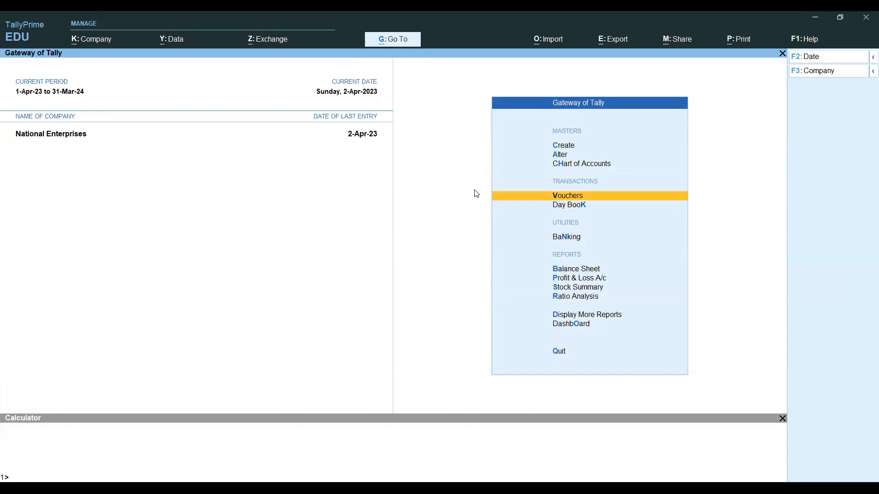
{"action": "key", "text": "Return"}
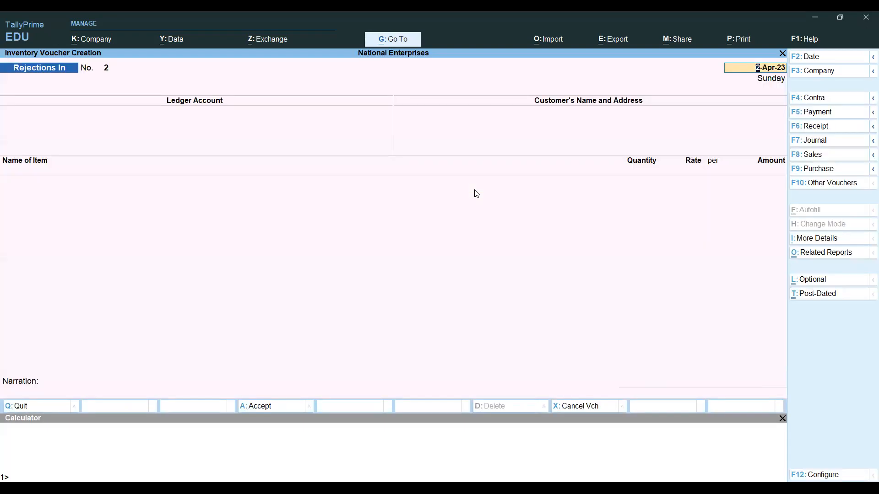
{"action": "key", "text": "BackSpace"}
{"action": "key", "text": "Escape"}
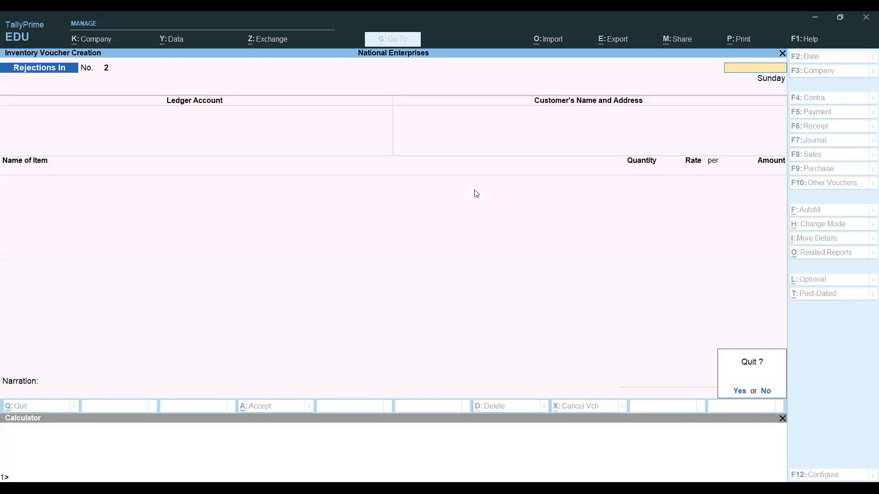
{"action": "key", "text": "y"}
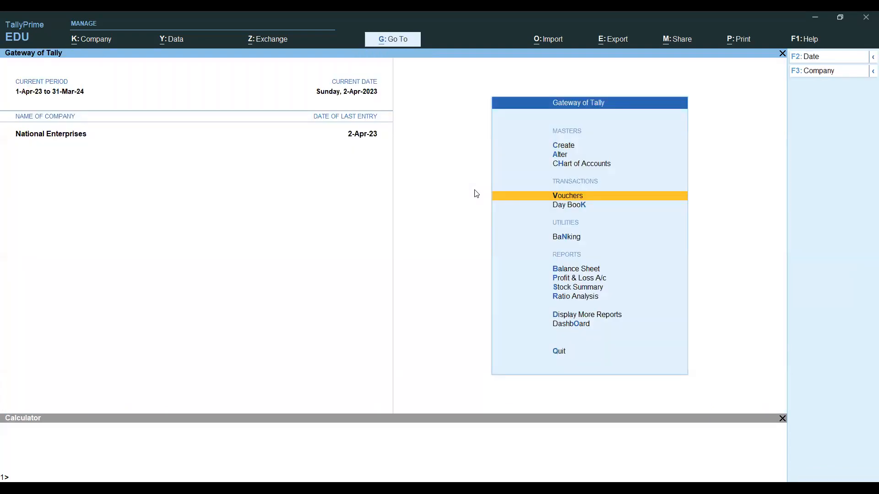
{"action": "key", "text": "Return"}
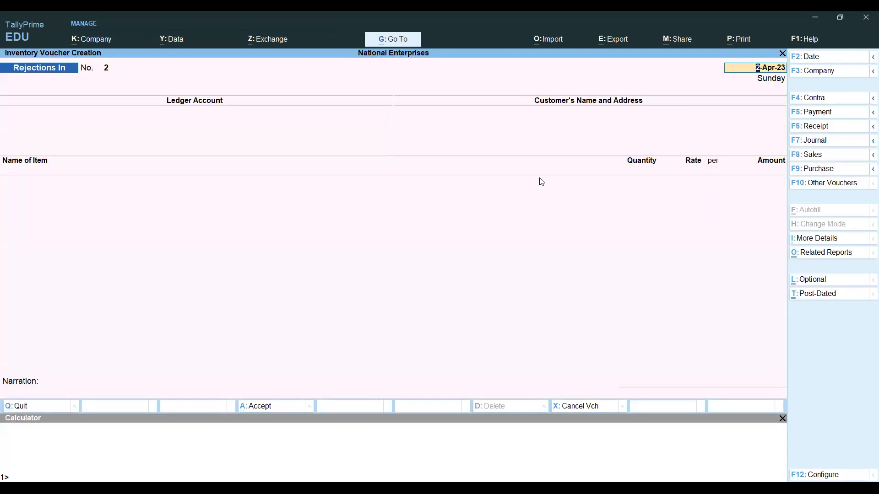
- Switch to a Credit Note for Jain Traders linked to tracking number 1
{"action": "left_click", "coordinate": [830, 184]}
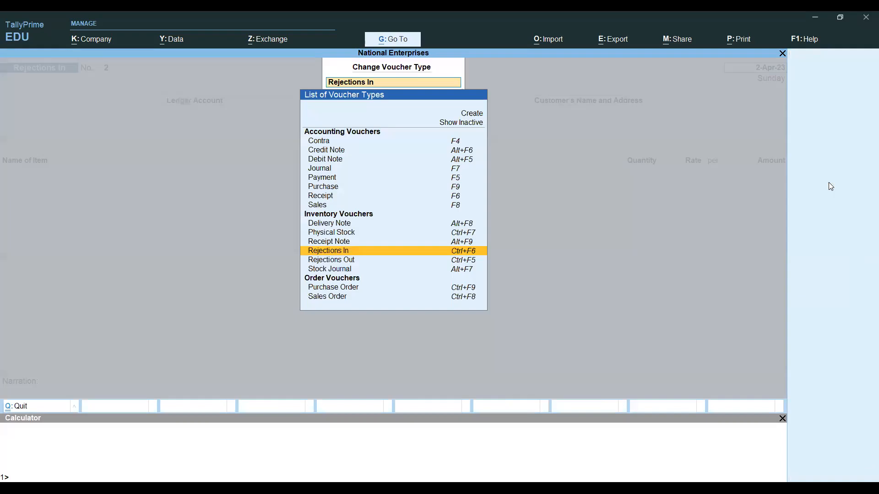
{"action": "key", "text": "Up"}
{"action": "key", "text": "Up"}
{"action": "key", "text": "Up"}
{"action": "key", "text": "Up"}
{"action": "key", "text": "Up"}
{"action": "key", "text": "Up"}
{"action": "key", "text": "Up"}
{"action": "key", "text": "Up"}
{"action": "key", "text": "Up"}
{"action": "key", "text": "Up"}
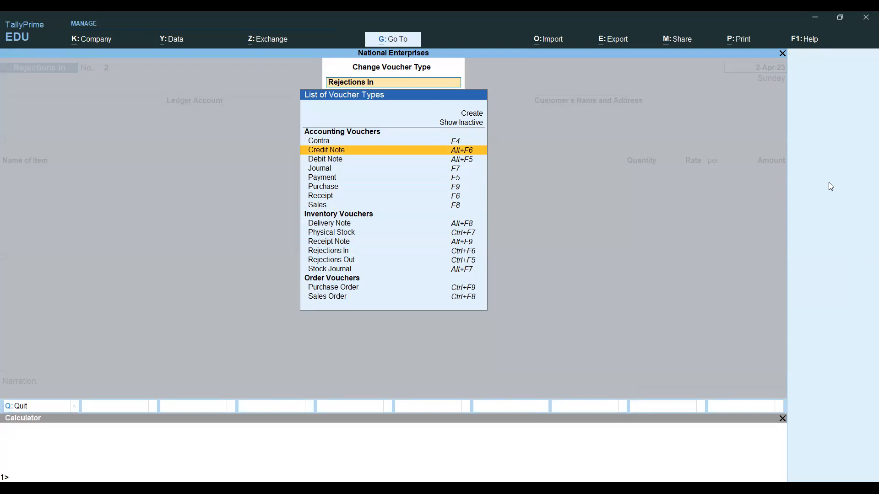
{"action": "key", "text": "Return"}
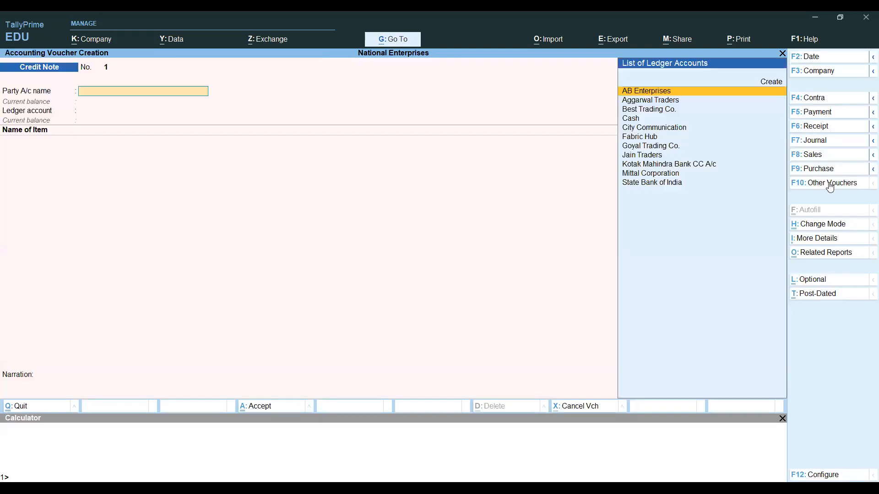
{"action": "type", "text": "Jain"}
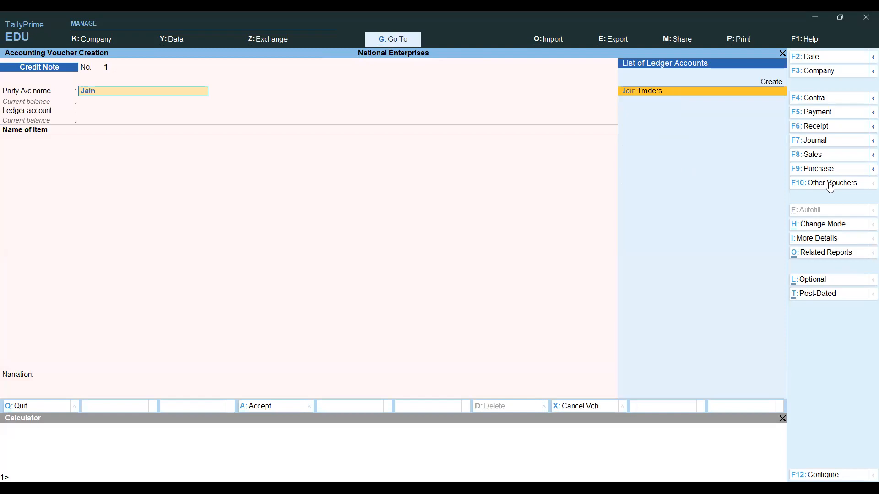
{"action": "key", "text": "Return"}
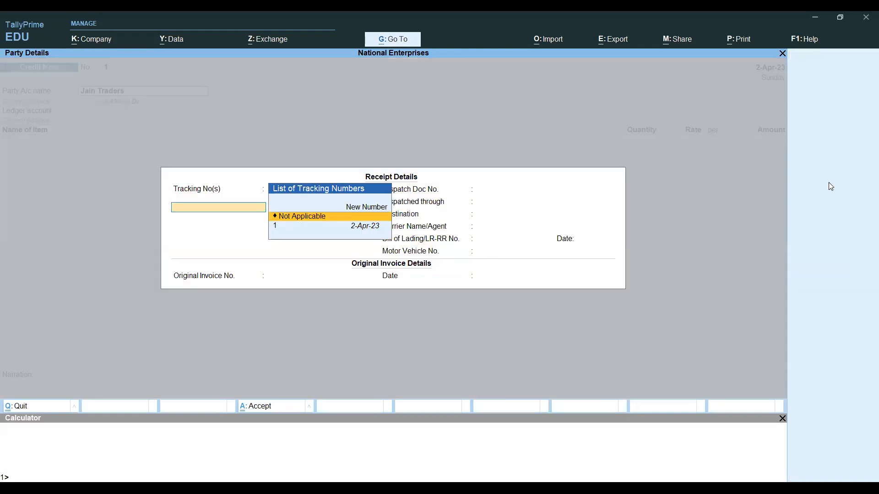
{"action": "key", "text": "Down"}
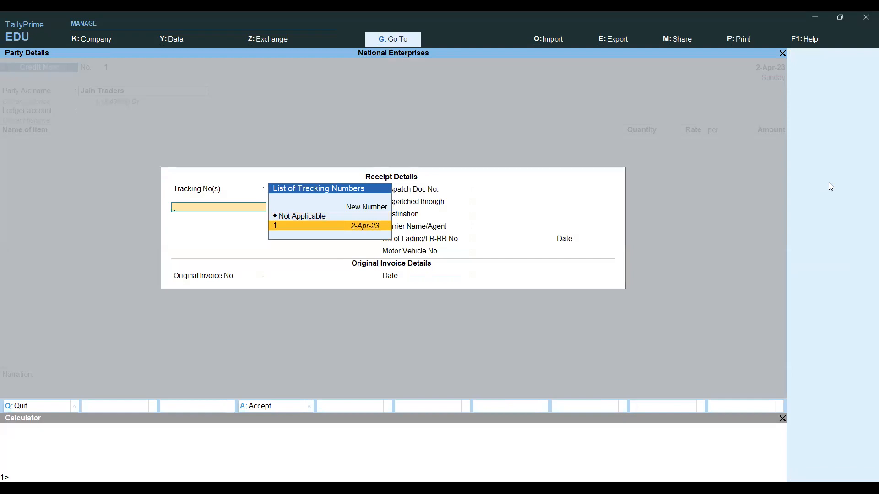
{"action": "key", "text": "Return"}
{"action": "key", "text": "Return"}
{"action": "key", "text": "Return"}
- Skip the dispatch details and enter original invoice NE/23-24/CH/001
{"action": "key", "text": "Return"}
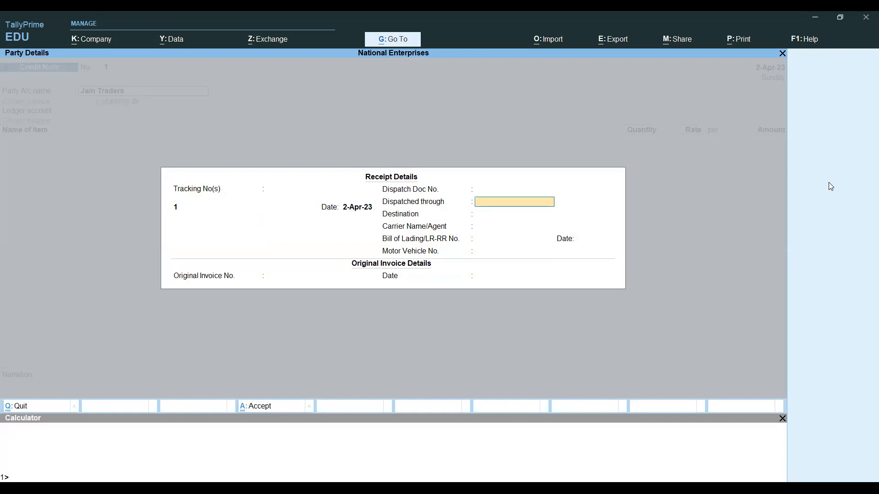
{"action": "key", "text": "Return"}
{"action": "key", "text": "Return"}
{"action": "key", "text": "Return"}
{"action": "key", "text": "Return"}
{"action": "key", "text": "Return"}
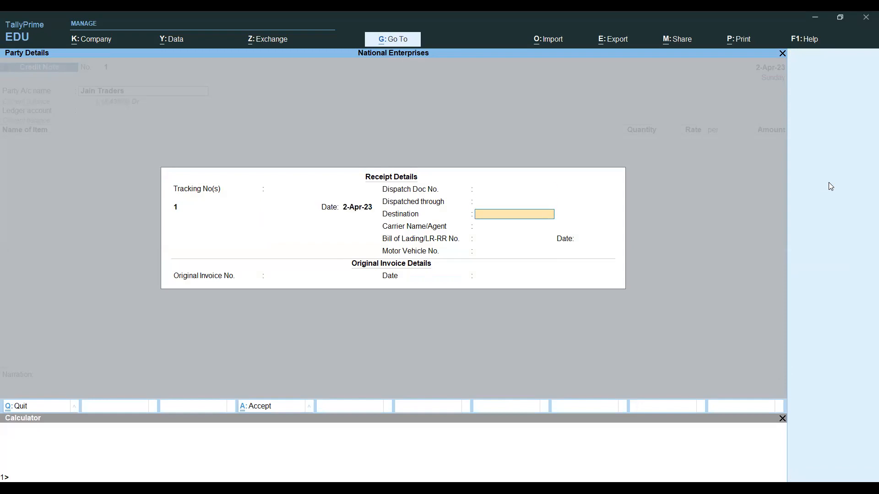
{"action": "key", "text": "Return"}
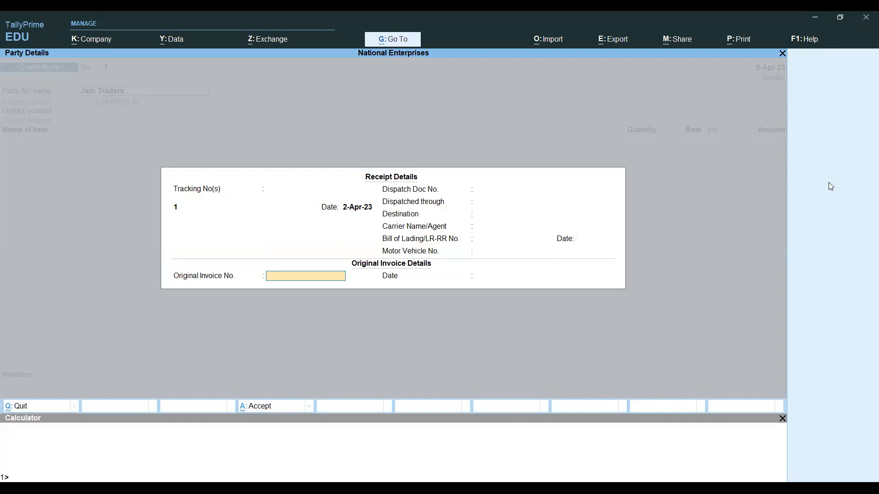
{"action": "type", "text": "NE/23-24/CH/001"}
{"action": "key", "text": "Return"}
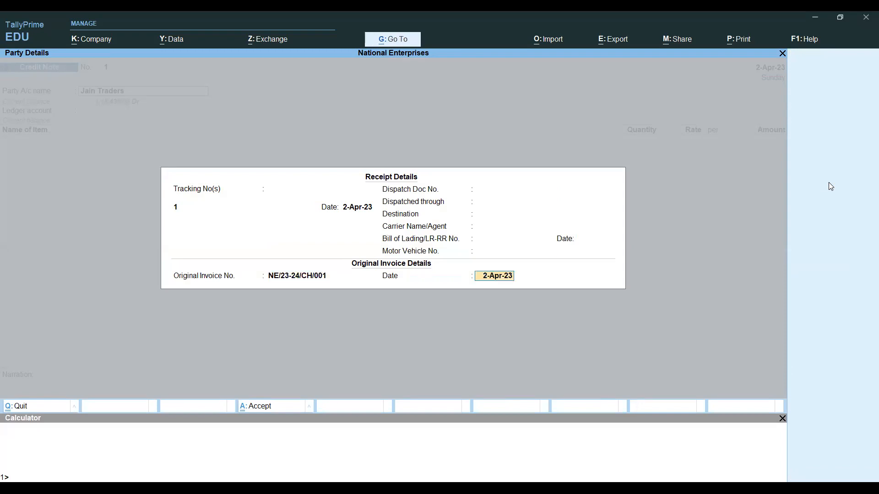
- Accept receipt details and set Jain Traders as the buyer (Bill to)
{"action": "key", "text": "Return"}
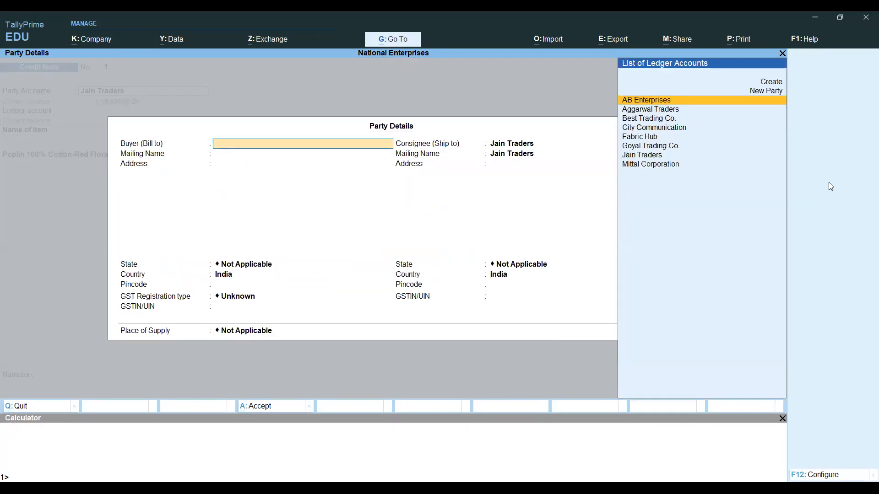
{"action": "key", "text": "Down"}
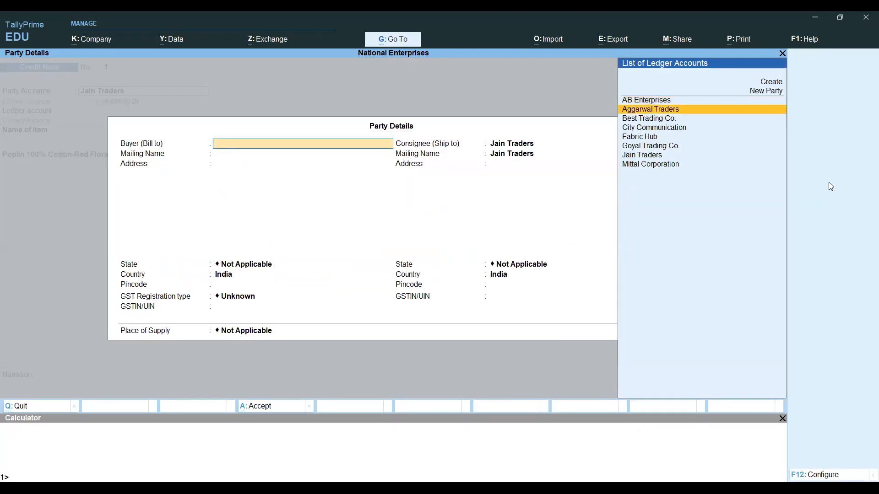
{"action": "key", "text": "Down"}
{"action": "key", "text": "Down"}
{"action": "key", "text": "Down"}
{"action": "key", "text": "Down"}
{"action": "key", "text": "Down"}
{"action": "key", "text": "Return"}
{"action": "key", "text": "Return"}
{"action": "key", "text": "Return"}
{"action": "key", "text": "Return"}
{"action": "key", "text": "Return"}
{"action": "key", "text": "Return"}
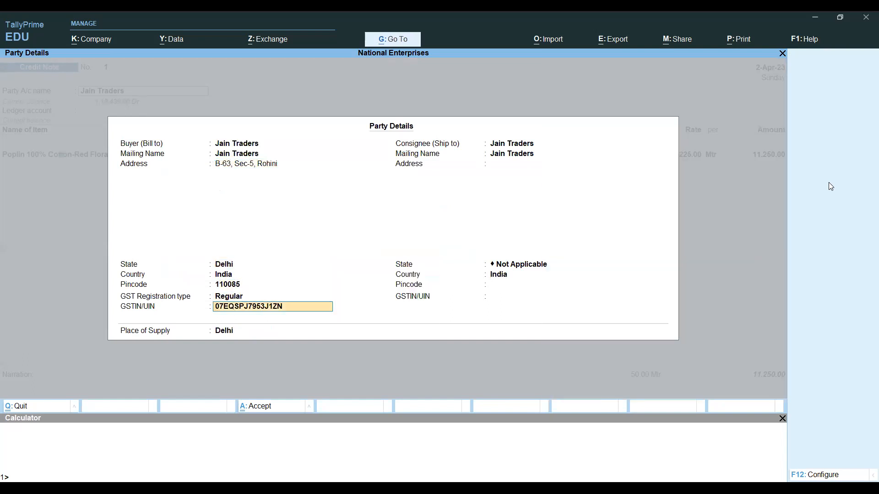
{"action": "key", "text": "Return"}
{"action": "key", "text": "Return"}
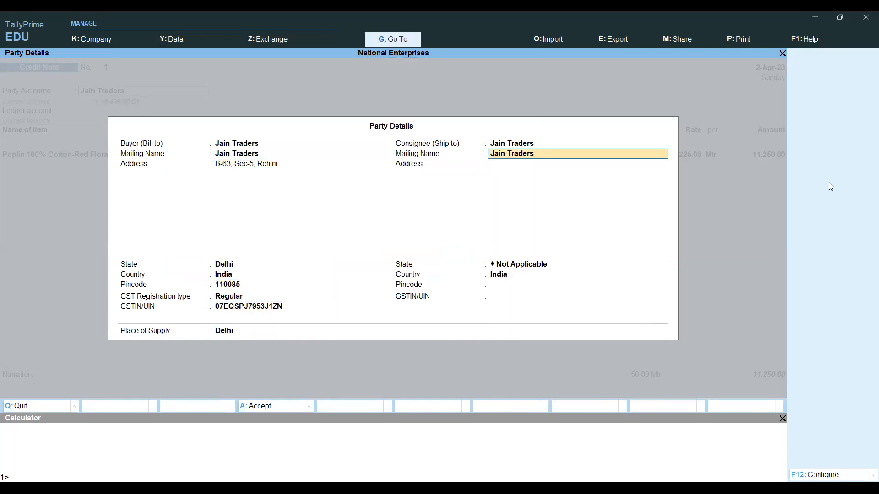
- Correct the consignee from Fabric Hub back to Jain Traders and accept the party details
{"action": "key", "text": "BackSpace"}
{"action": "key", "text": "Up"}
{"action": "key", "text": "Down"}
{"action": "key", "text": "Down"}
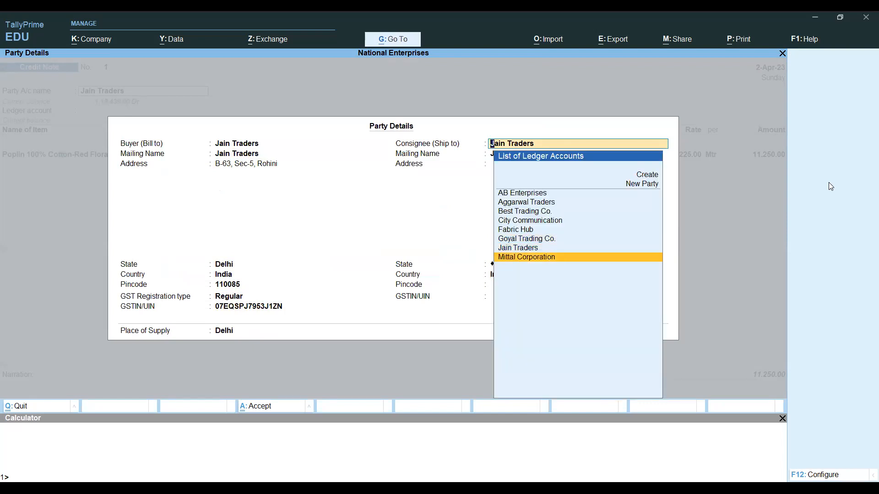
{"action": "key", "text": "Up"}
{"action": "key", "text": "Up"}
{"action": "key", "text": "Up"}
{"action": "key", "text": "Return"}
{"action": "key", "text": "BackSpace"}
{"action": "key", "text": "Down"}
{"action": "key", "text": "Down"}
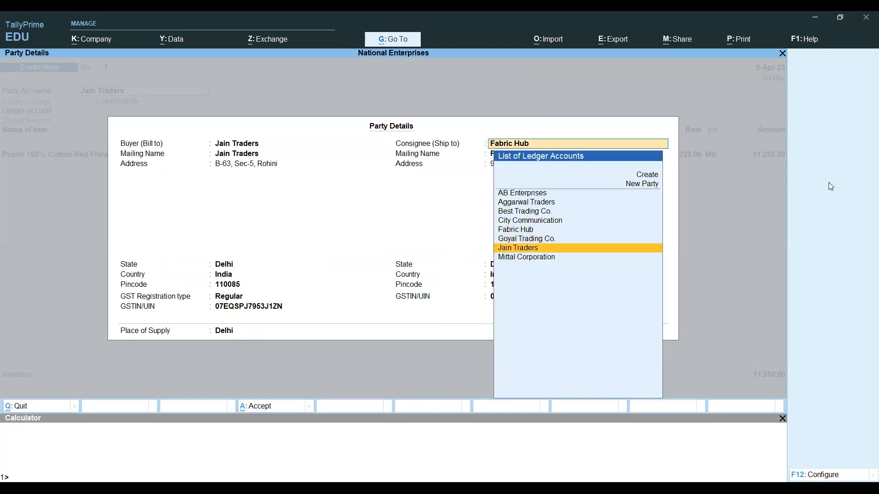
{"action": "key", "text": "Return"}
{"action": "key", "text": "Return"}
{"action": "key", "text": "Return"}
{"action": "key", "text": "Return"}
{"action": "key", "text": "Return"}
{"action": "key", "text": "Return"}
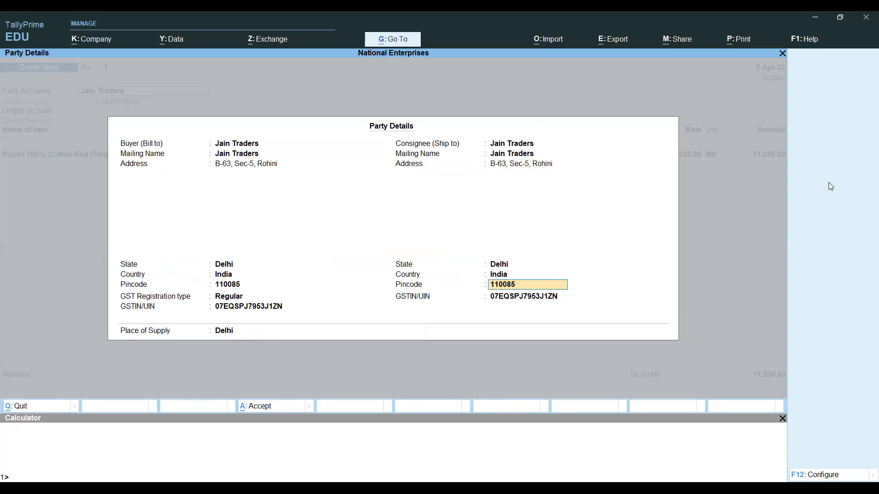
{"action": "key", "text": "Return"}
{"action": "key", "text": "Return"}
{"action": "key", "text": "Return"}
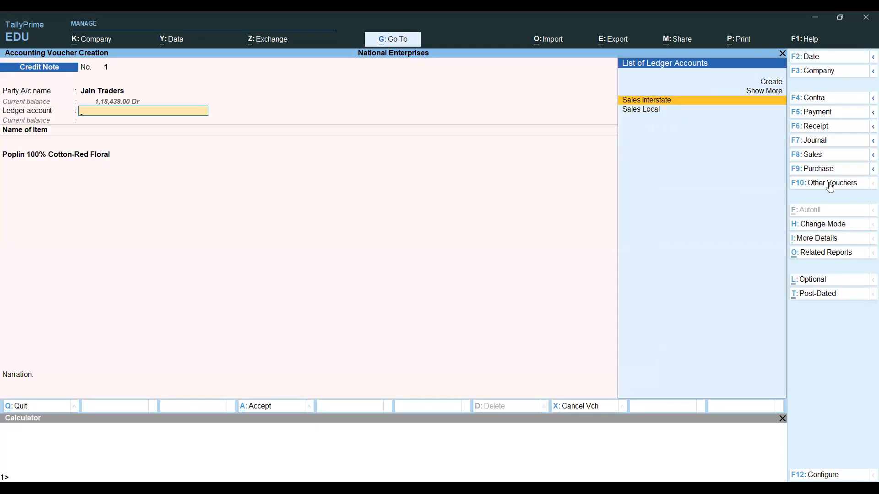
- Confirm the Poplin line under Sales Local with tracking number 1 and Alipur godown
{"action": "key", "text": "Down"}
{"action": "key", "text": "Return"}
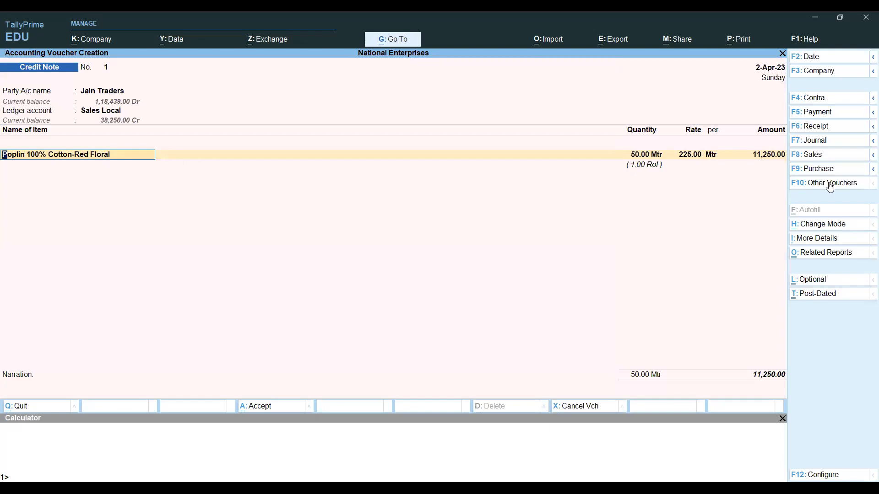
{"action": "key", "text": "Return"}
{"action": "key", "text": "Return"}
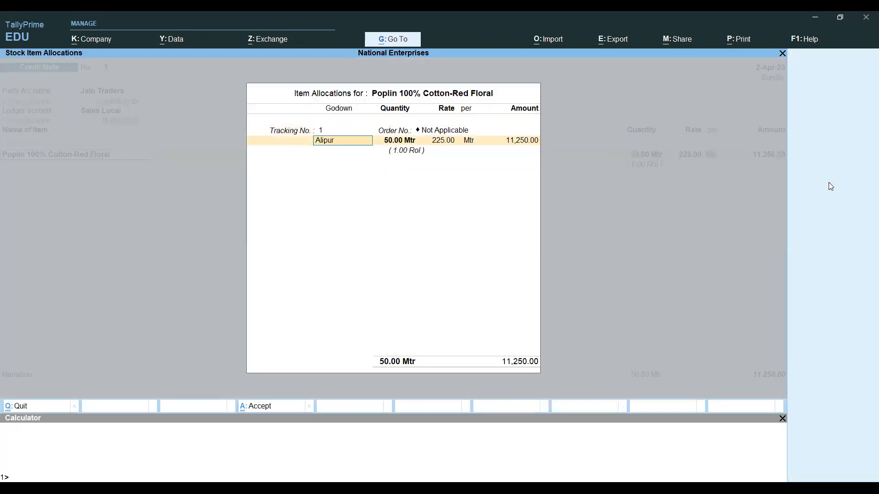
{"action": "key", "text": "BackSpace"}
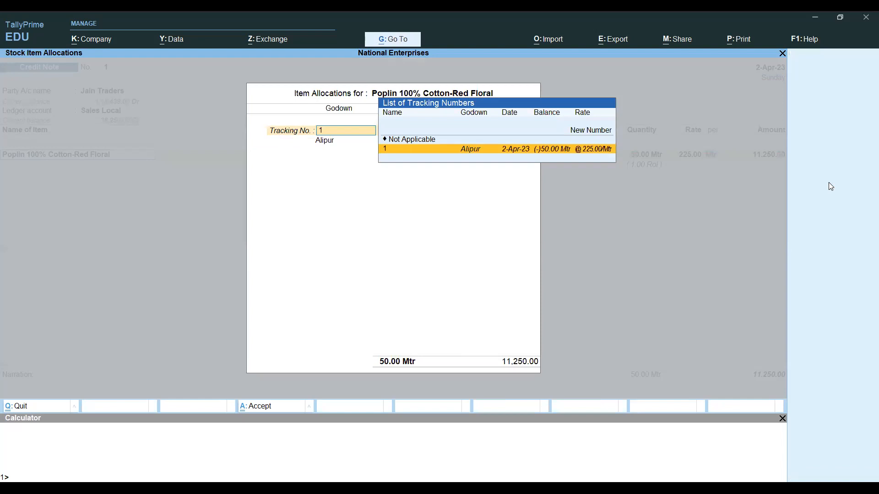
{"action": "key", "text": "Return"}
{"action": "key", "text": "Return"}
{"action": "key", "text": "Return"}
{"action": "key", "text": "Return"}
{"action": "key", "text": "Return"}
{"action": "key", "text": "Return"}
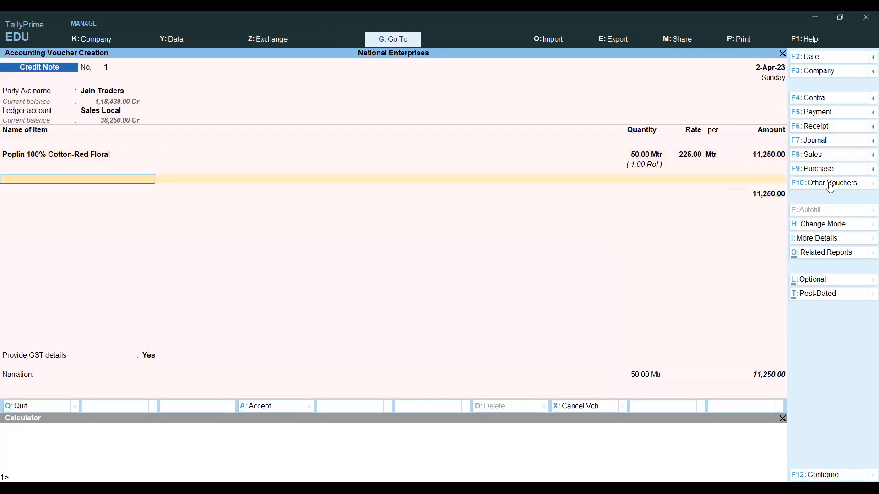
{"action": "key", "text": "Return"}
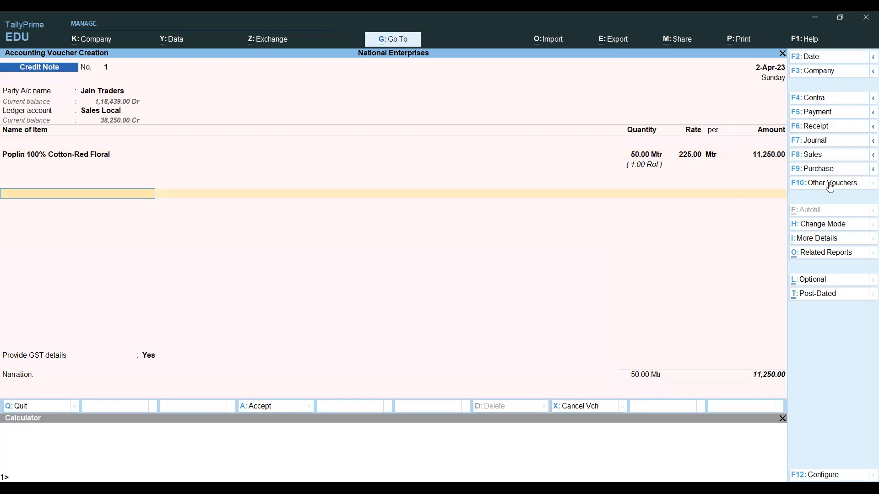
{"action": "key", "text": "BackSpace"}
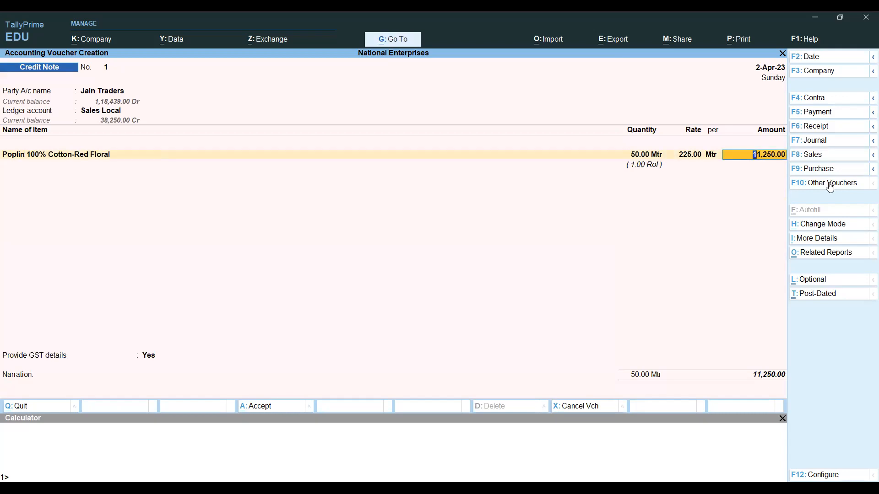
{"action": "key", "text": "Return"}
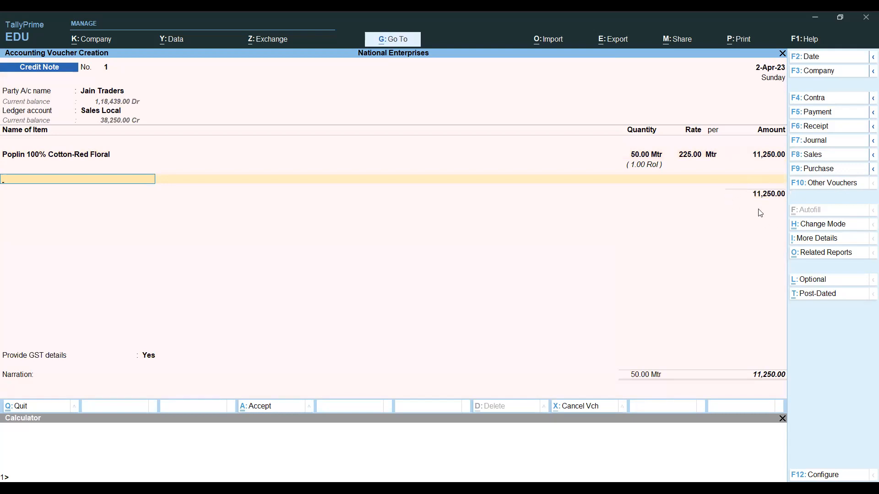
- Add CGST Sales (281.25), SGST Sales and a 0.50 Round Off ledger line
{"action": "key", "text": "Return"}
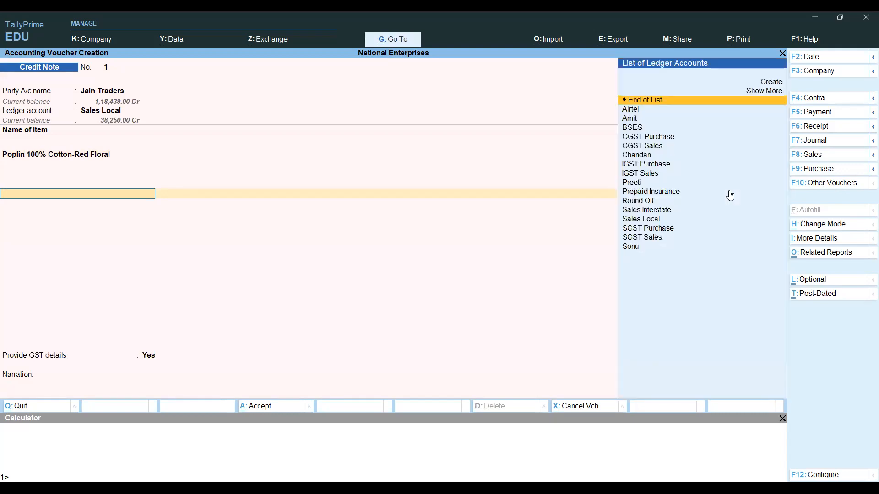
{"action": "type", "text": "Cgs"}
{"action": "key", "text": "Down"}
{"action": "key", "text": "Down"}
{"action": "key", "text": "Return"}
{"action": "key", "text": "Return"}
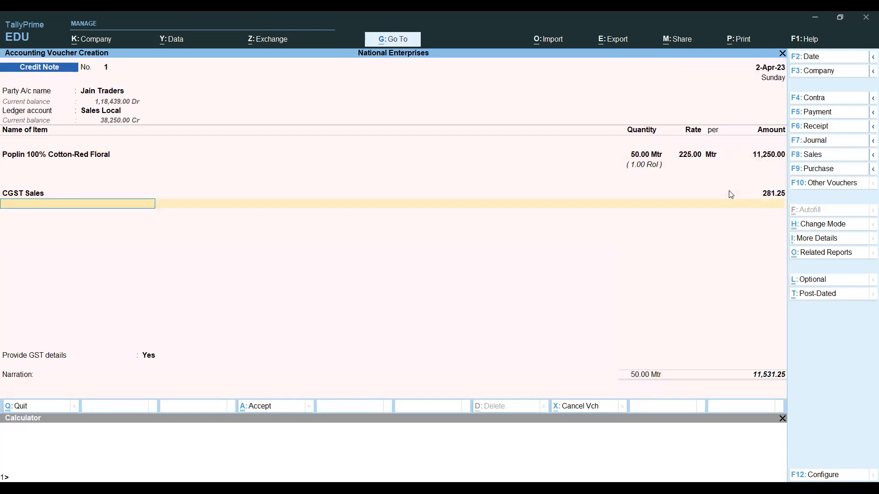
{"action": "type", "text": "Sgs"}
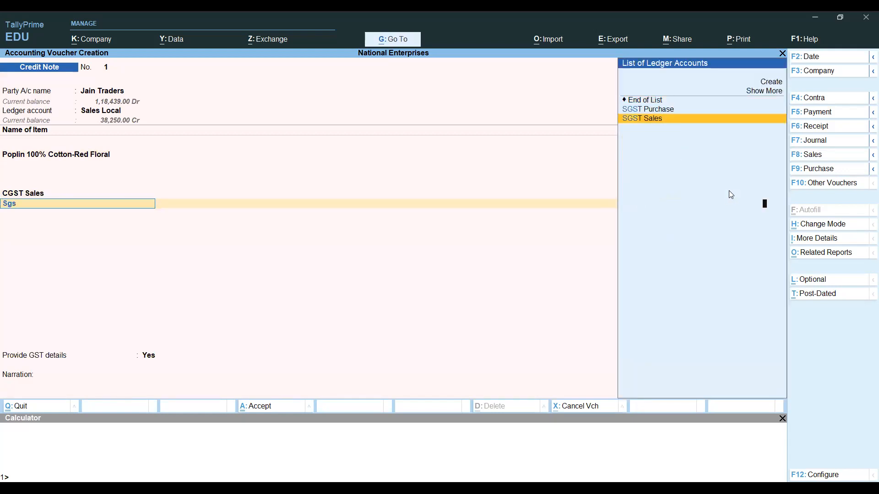
{"action": "key", "text": "Return"}
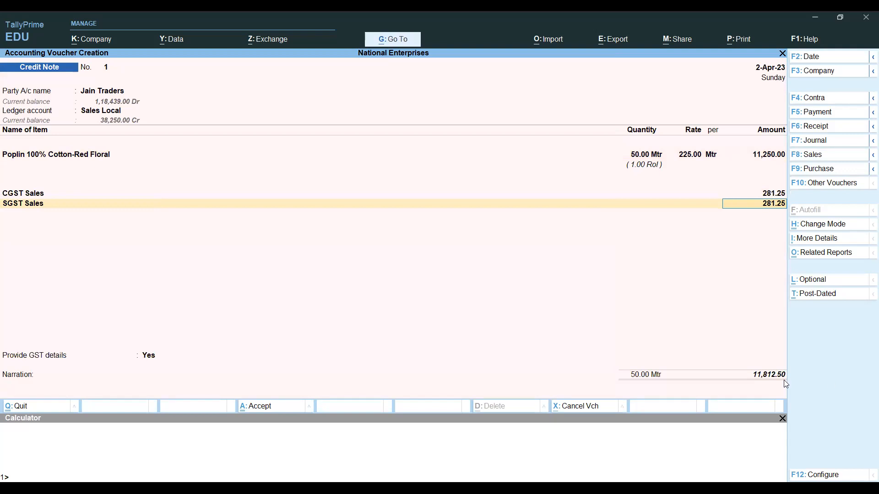
{"action": "key", "text": "Return"}
{"action": "type", "text": "Roun"}
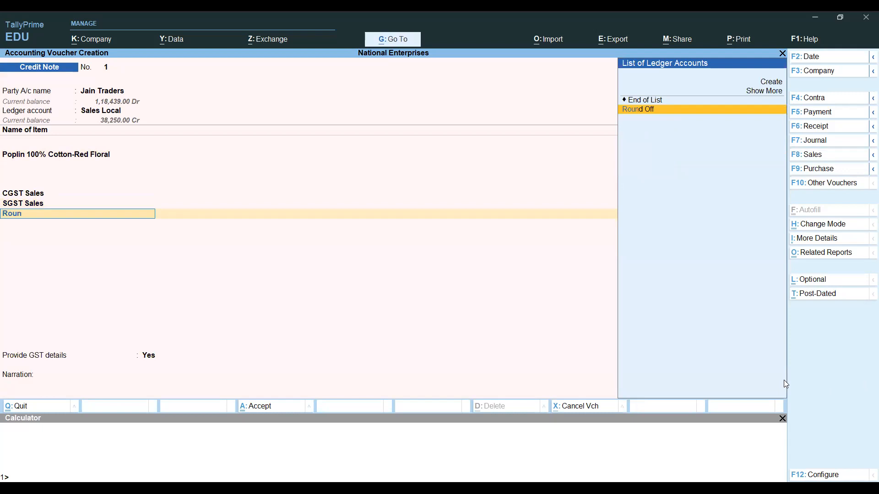
{"action": "key", "text": "Return"}
{"action": "key", "text": "Return"}
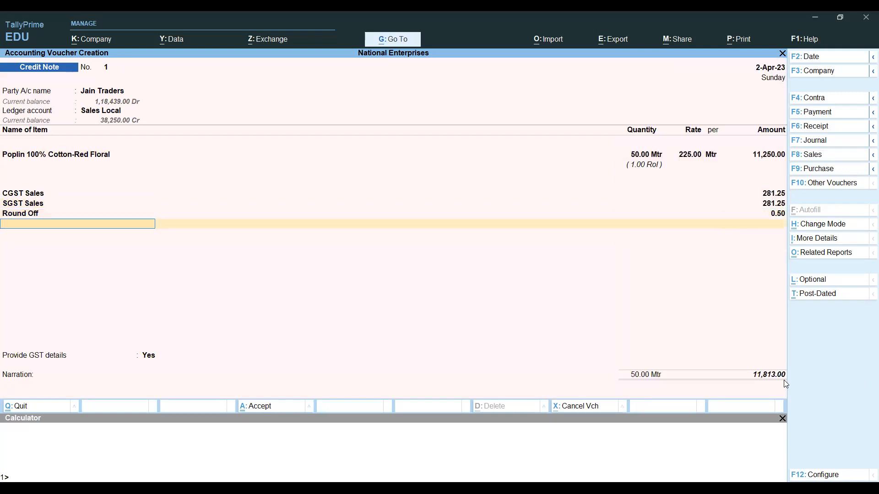
{"action": "key", "text": "Return"}
{"action": "key", "text": "Return"}
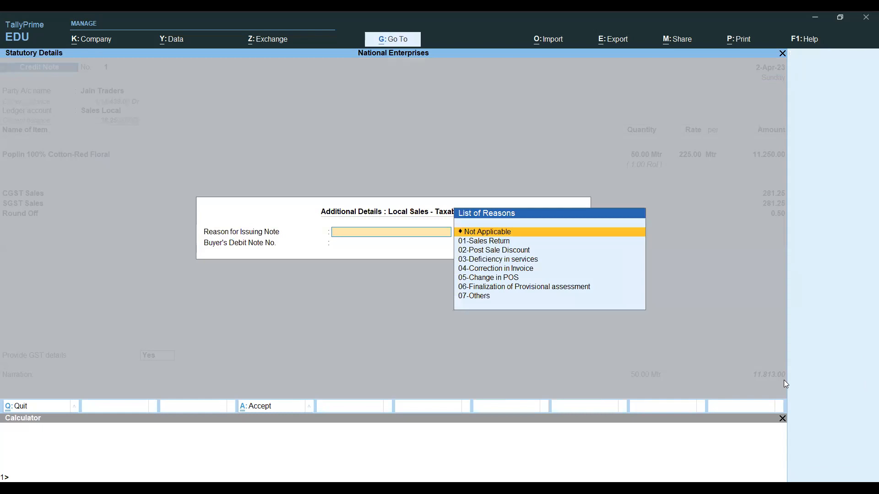
- Choose 01-Sales Return as the GST reason and enter the buyer's debit note number
{"action": "key", "text": "Down"}
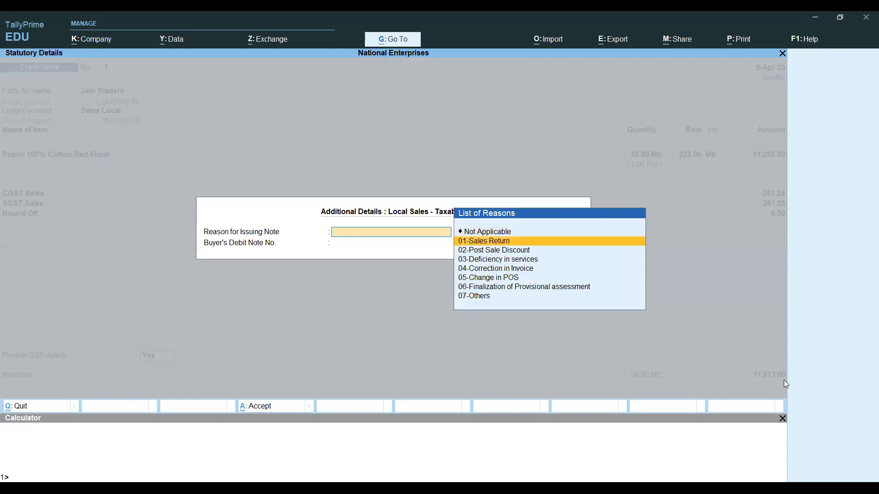
{"action": "key", "text": "Return"}
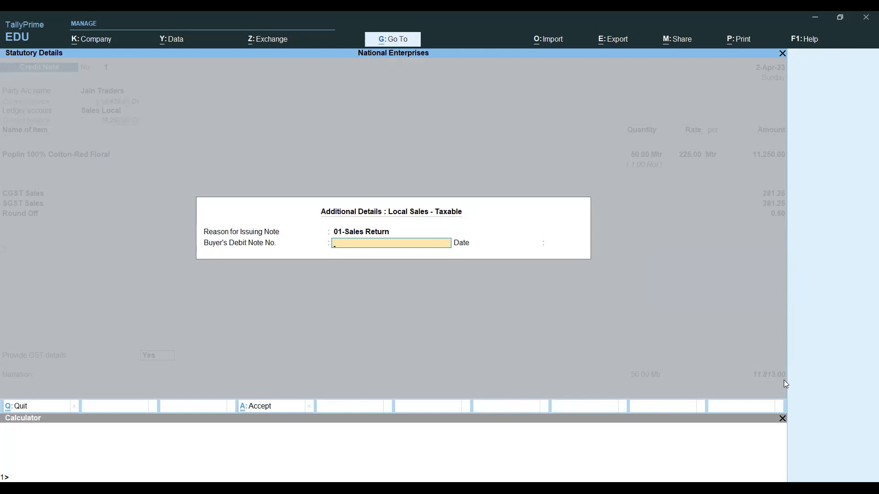
{"action": "type", "text": "JTPR01"}
{"action": "key", "text": "Return"}
- Finish the GST details and record a New Ref bill reference of 11,813.00 Cr for Jain Traders
{"action": "type", "text": "2-4"}
{"action": "key", "text": "Return"}
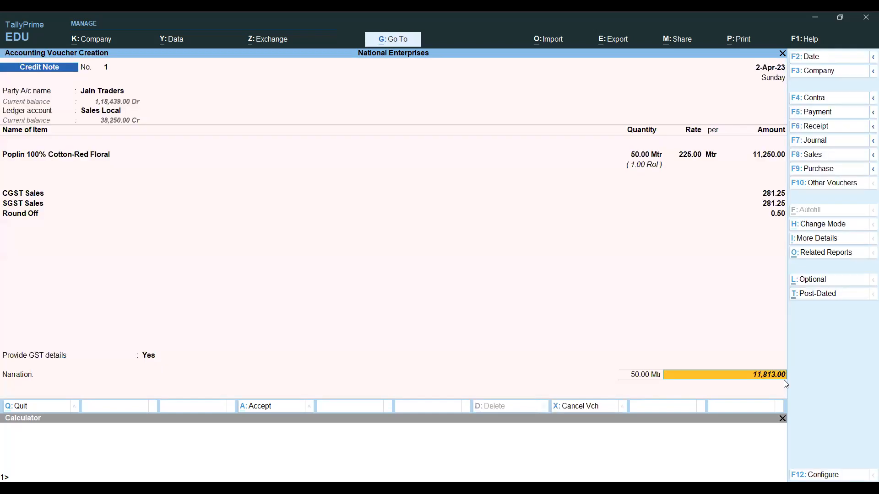
{"action": "key", "text": "Return"}
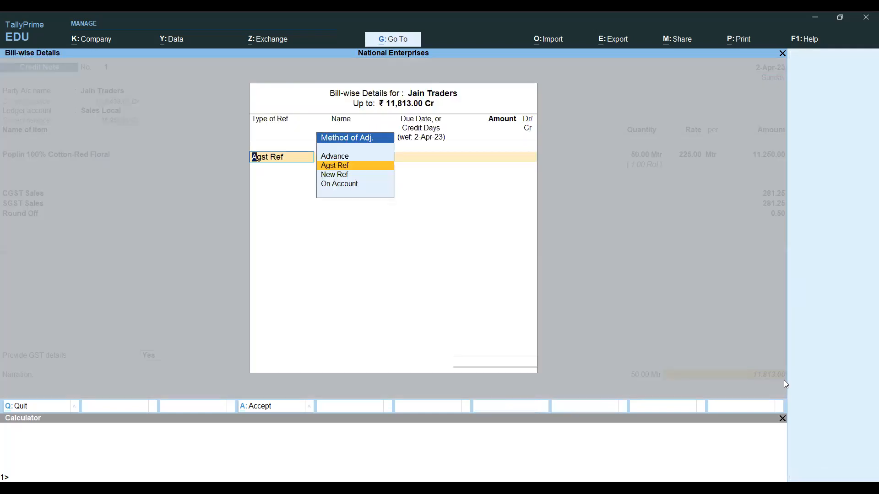
{"action": "key", "text": "Return"}
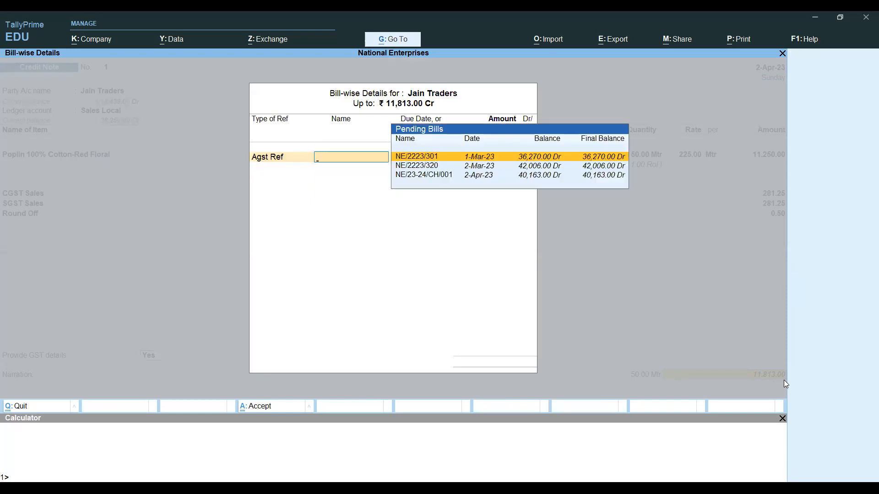
{"action": "key", "text": "Down"}
{"action": "key", "text": "Down"}
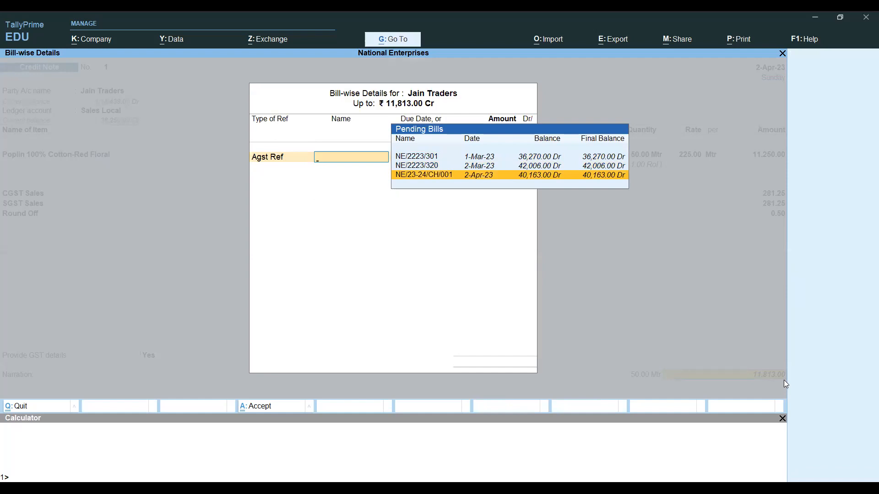
{"action": "key", "text": "BackSpace"}
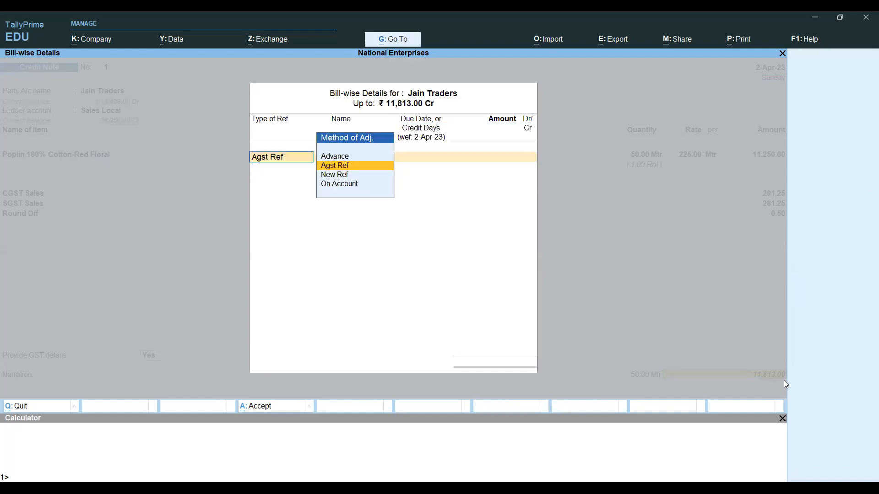
{"action": "key", "text": "Down"}
{"action": "key", "text": "Return"}
{"action": "key", "text": "Return"}
{"action": "key", "text": "Return"}
{"action": "key", "text": "Return"}
{"action": "key", "text": "Return"}
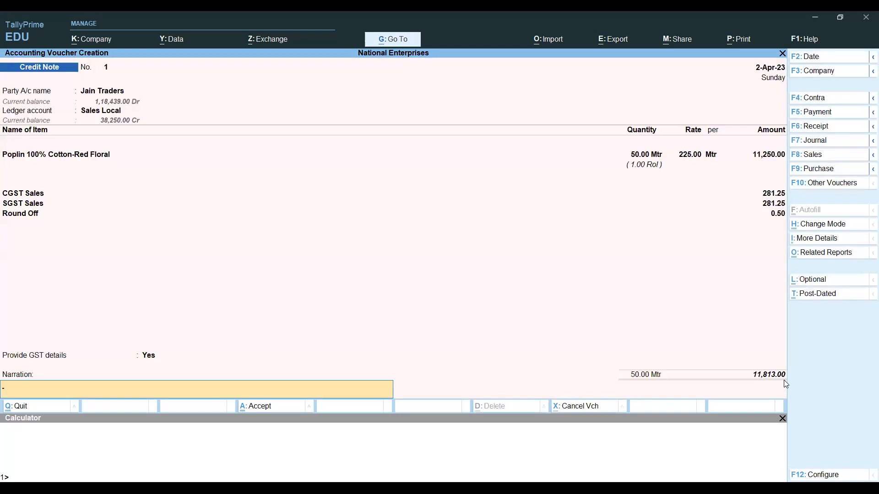
{"action": "key", "text": "Return"}
{"action": "key", "text": "Return"}
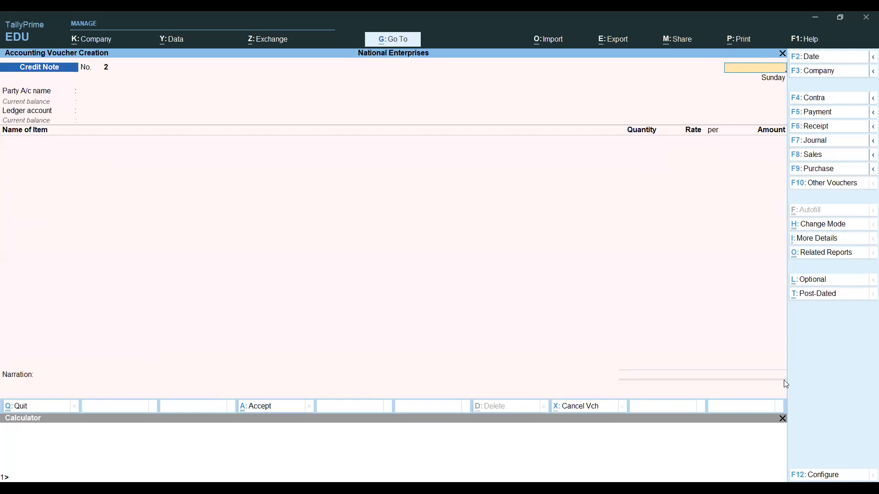
- Open the 2-Apr-23 Day Book and browse to the Jain Traders credit note entry
{"action": "key", "text": "Escape"}
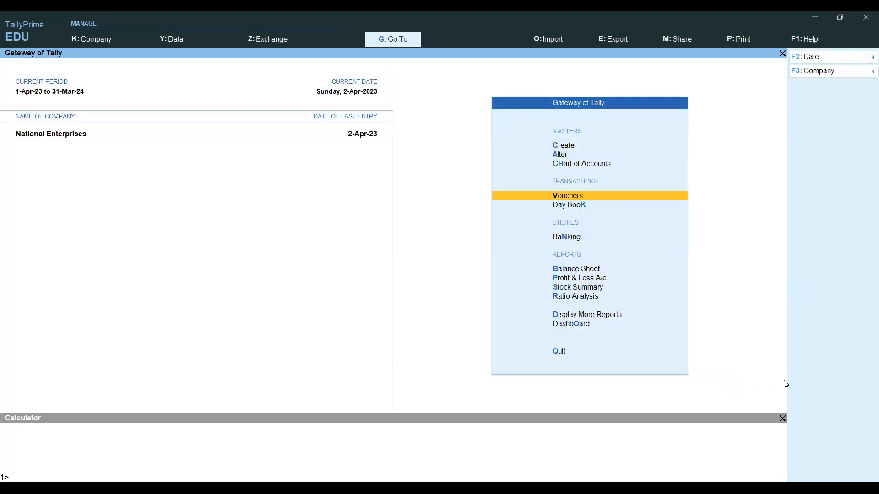
{"action": "key", "text": "d"}
{"action": "key", "text": "Down"}
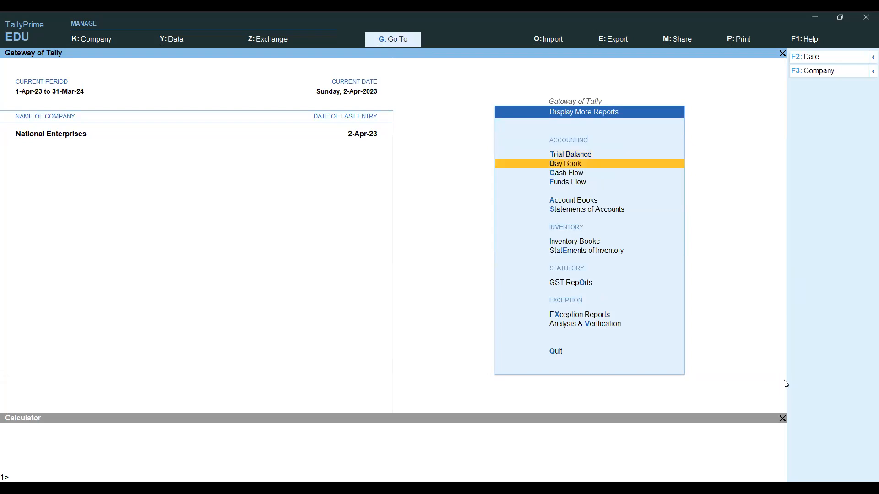
{"action": "key", "text": "Return"}
{"action": "key", "text": "Down"}
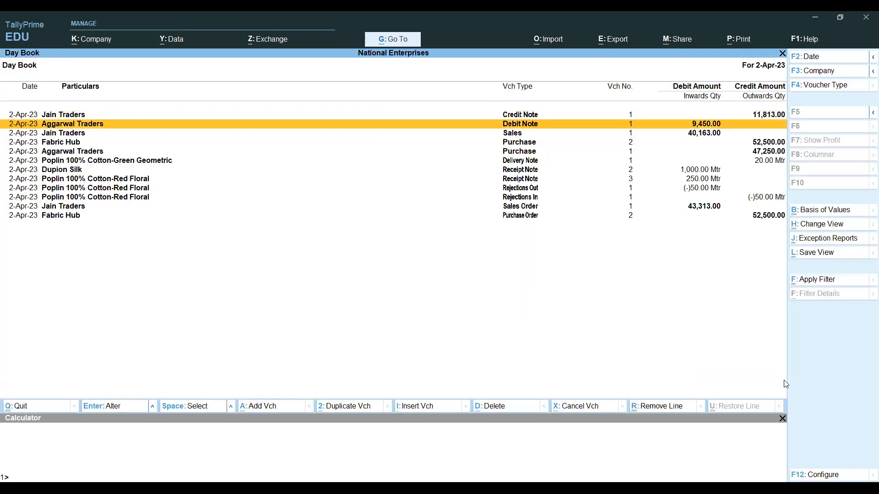
{"action": "key", "text": "Down"}
{"action": "key", "text": "Down"}
{"action": "key", "text": "Down"}
{"action": "key", "text": "Down"}
{"action": "key", "text": "Down"}
{"action": "key", "text": "Up"}
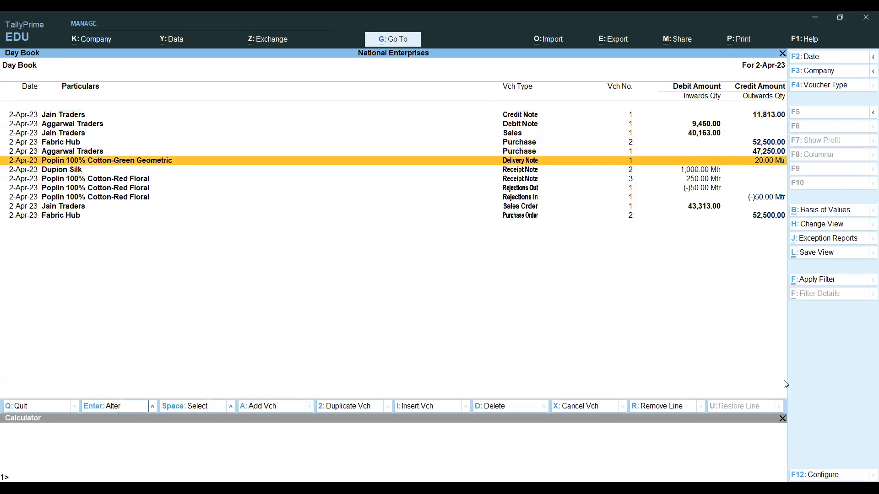
{"action": "key", "text": "Up"}
{"action": "key", "text": "Up"}
{"action": "key", "text": "Up"}
{"action": "key", "text": "Up"}
{"action": "key", "text": "Up"}
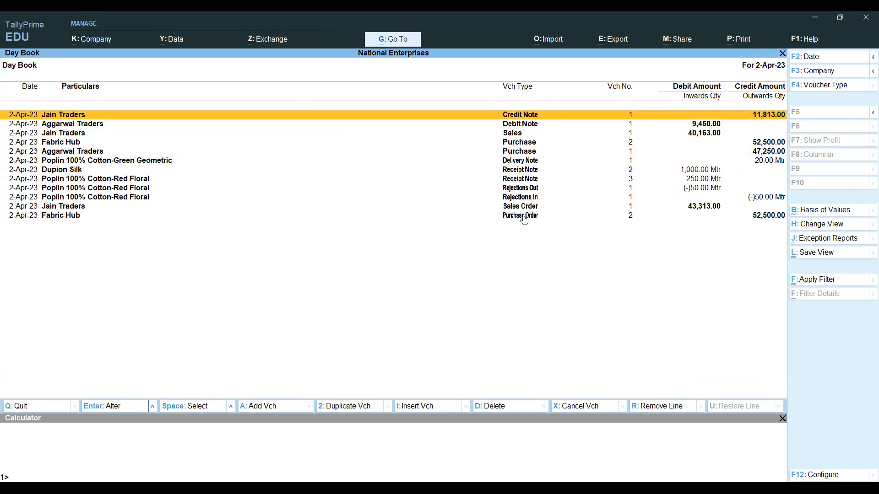
{"action": "key", "text": "Down"}
{"action": "key", "text": "Up"}
- Review Credit Note 1 without saving changes, then open the Jain Traders sales voucher
{"action": "key", "text": "Return"}
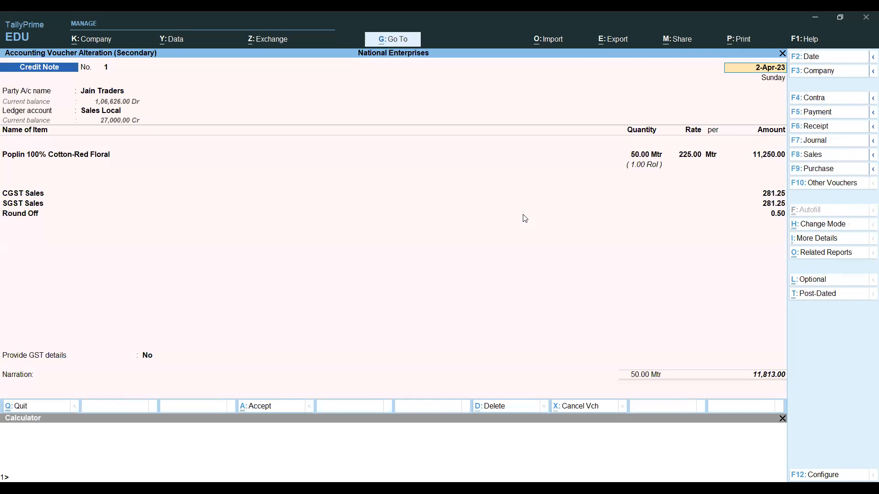
{"action": "key", "text": "BackSpace"}
{"action": "key", "text": "Escape"}
{"action": "key", "text": "y"}
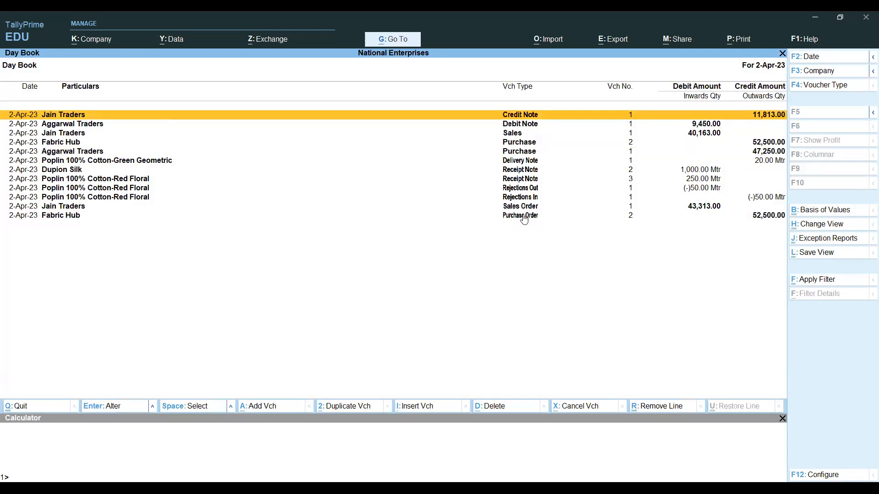
{"action": "key", "text": "Down"}
{"action": "key", "text": "Down"}
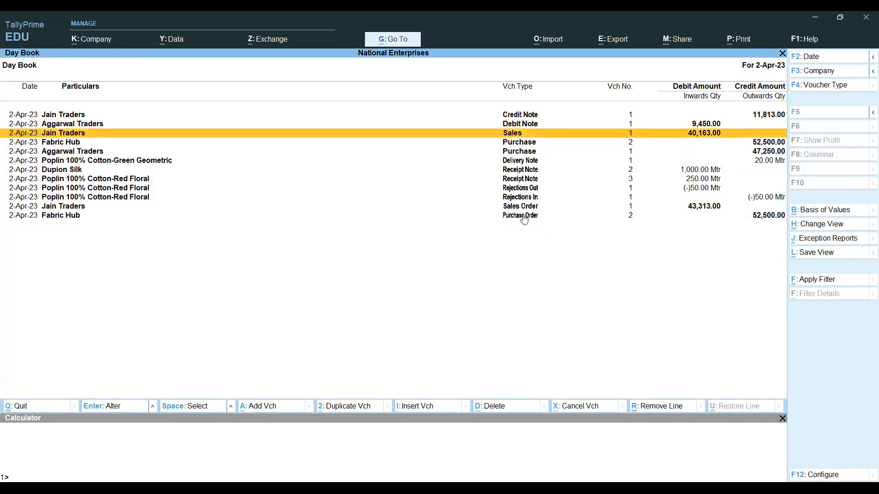
{"action": "key", "text": "Return"}
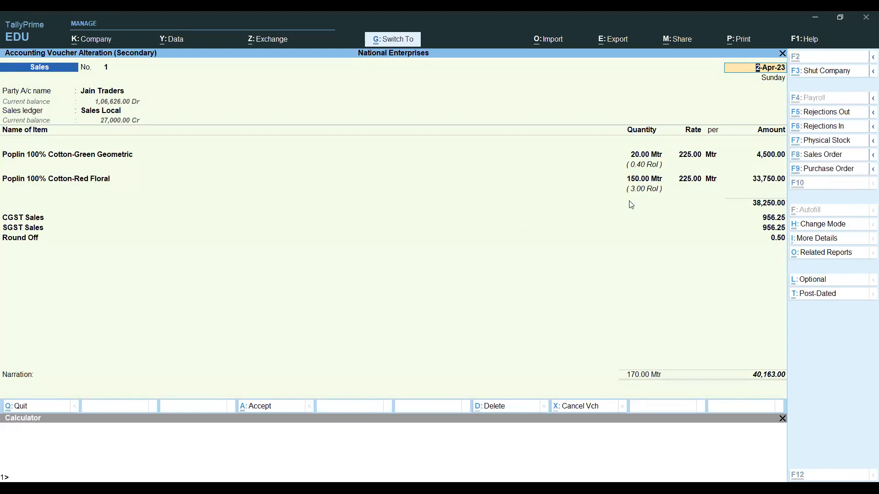
- Inspect the Jain Traders sales voucher's GST tax analysis in detailed and item-wise views (1,912.50 tax)
{"action": "key", "text": "ctrl+a"}
{"action": "key", "text": "alt"}
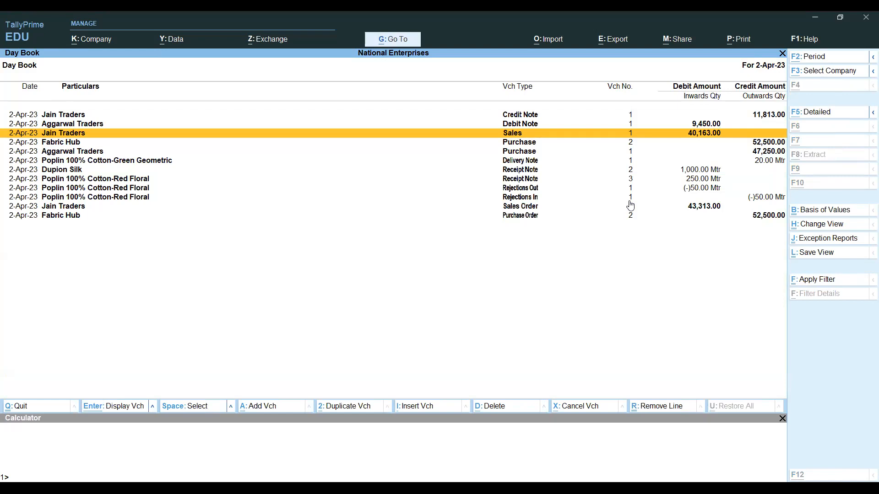
{"action": "key", "text": "Return"}
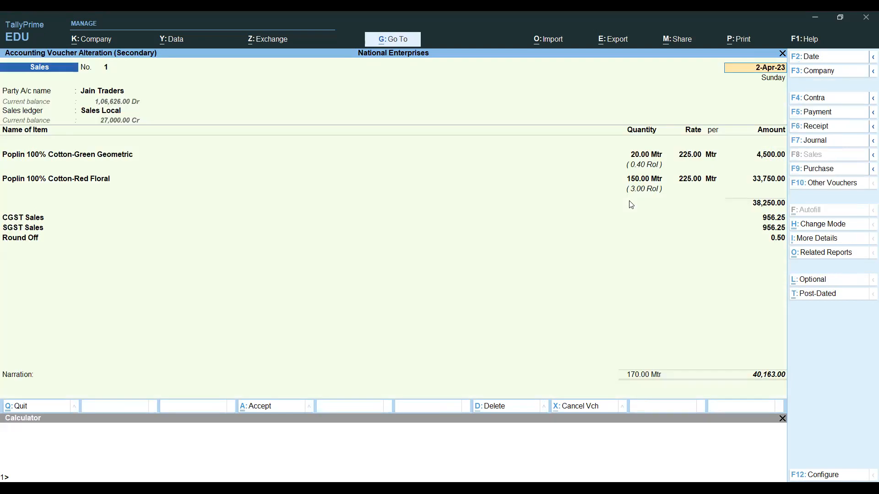
{"action": "key", "text": "ctrl+o"}
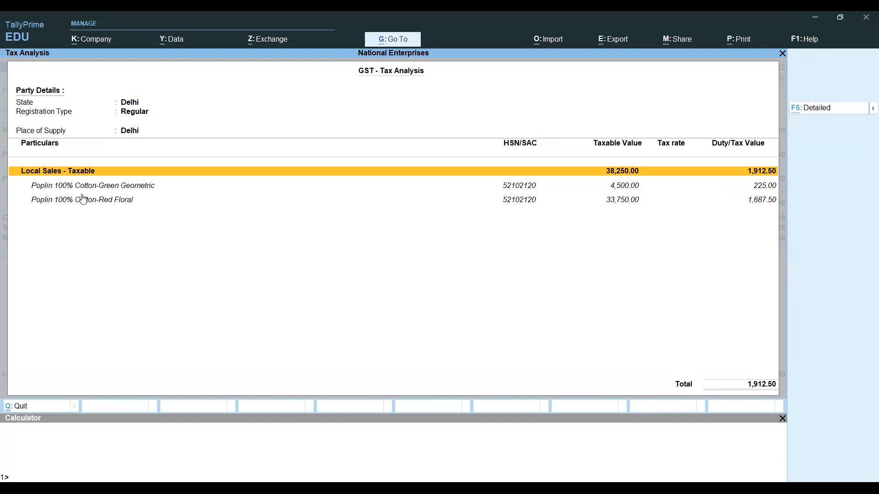
{"action": "key", "text": "F5"}
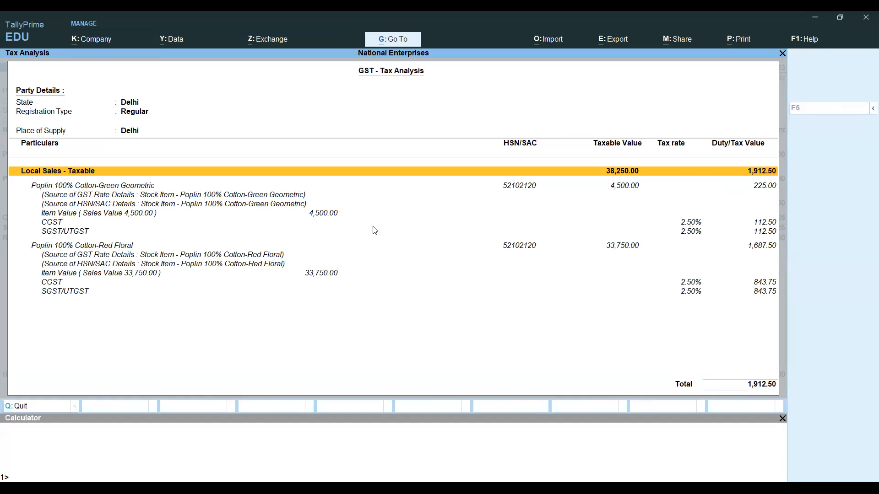
{"action": "key", "text": "Escape"}
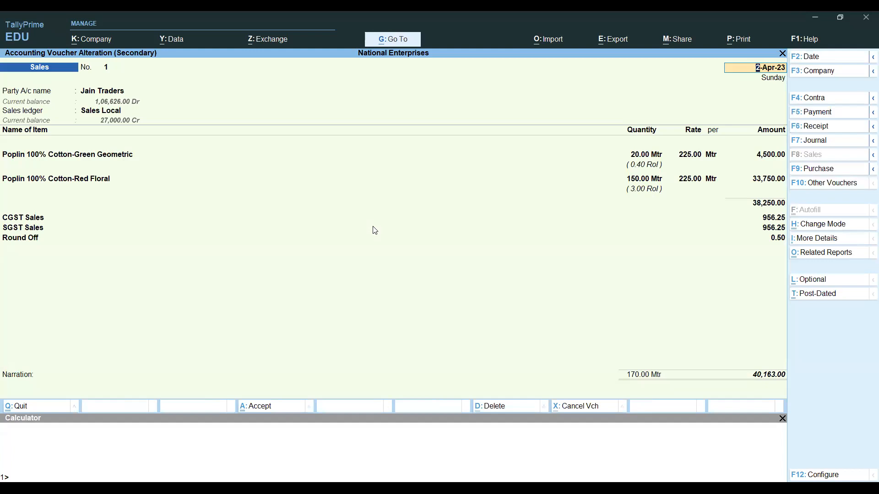
{"action": "key", "text": "ctrl+o"}
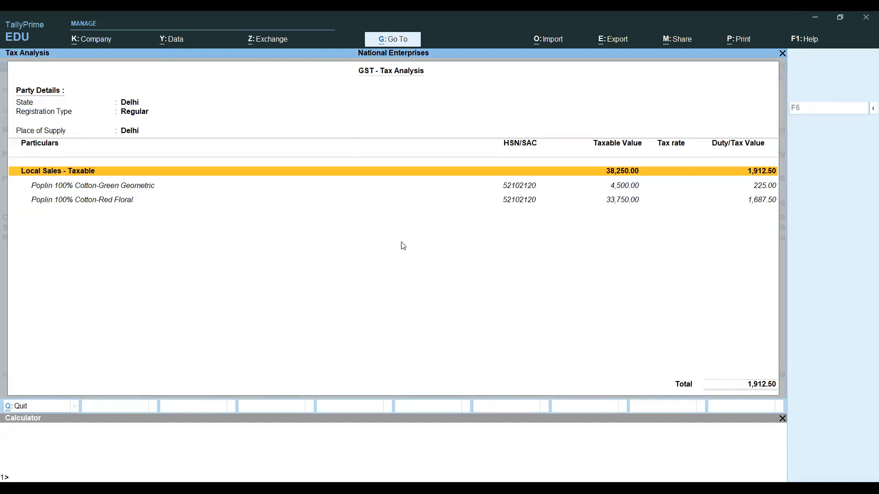
{"action": "key", "text": "alt+f5"}
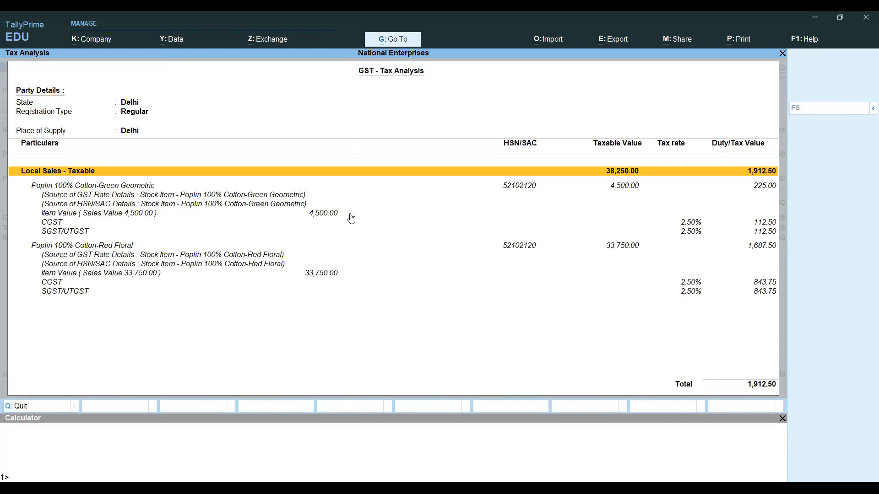
{"action": "key", "text": "Escape"}
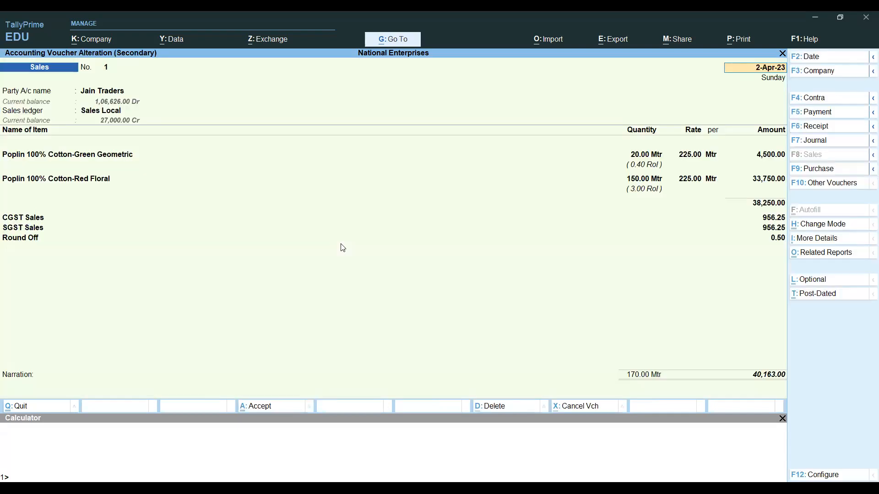
- Quit the sales voucher without changes back to the 2-Apr-23 Day Book
{"action": "key", "text": "Escape"}
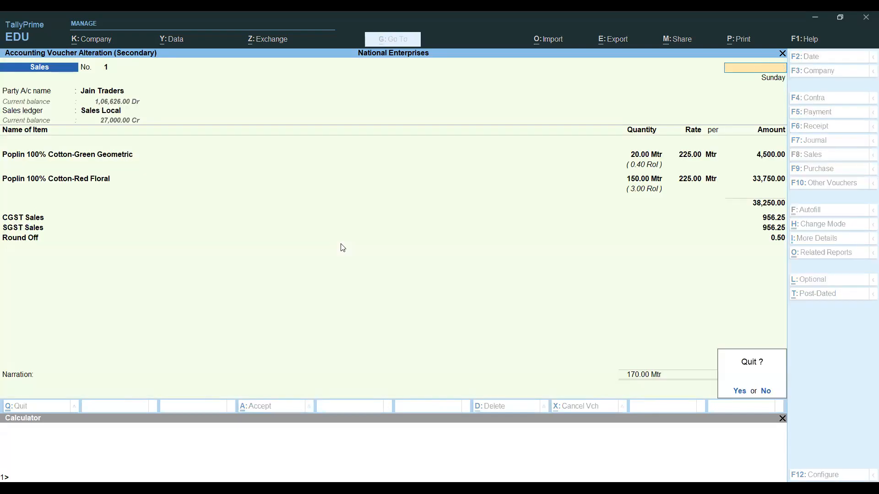
{"action": "key", "text": "y"}
{"action": "key", "text": "alt"}
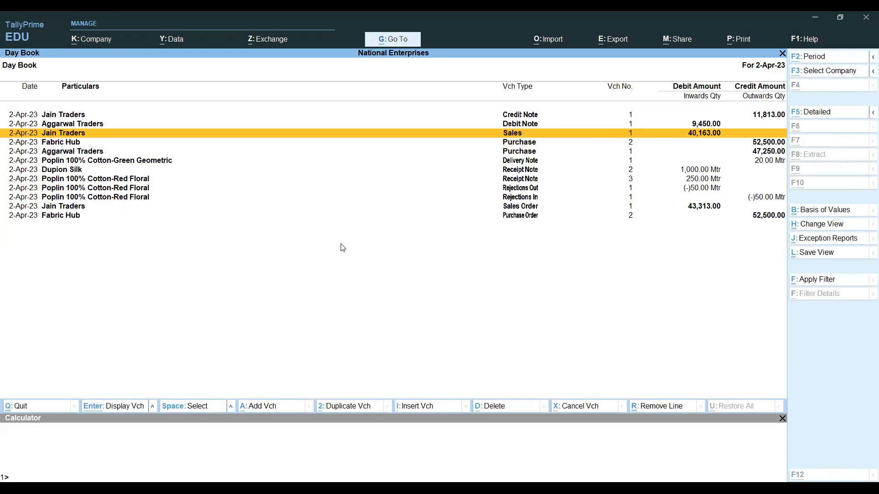
{"action": "key", "text": "alt+g"}
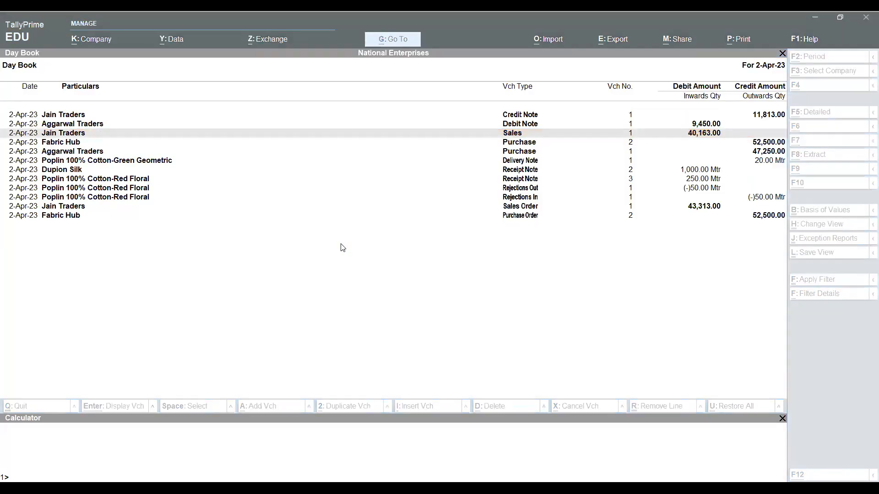
- Read the Sales Order, Delivery Note and Sales Invoice questions in Excel, then return to TallyPrime's Gateway of Tally
{"action": "key", "text": "alt+Tab"}
{"action": "key", "text": "Up"}
{"action": "key", "text": "Up"}
{"action": "key", "text": "Up"}
{"action": "key", "text": "Up"}
{"action": "key", "text": "Up"}
{"action": "key", "text": "Up"}
{"action": "key", "text": "Up"}
{"action": "key", "text": "Up"}
{"action": "key", "text": "Up"}
{"action": "key", "text": "Up"}
{"action": "key", "text": "Up"}
{"action": "key", "text": "Up"}
{"action": "key", "text": "Up"}
{"action": "key", "text": "Up"}
{"action": "key", "text": "Up"}
{"action": "key", "text": "Down"}
{"action": "key", "text": "Down"}
{"action": "key", "text": "Down"}
{"action": "key", "text": "Down"}
{"action": "key", "text": "Down"}
{"action": "key", "text": "Down"}
{"action": "key", "text": "Down"}
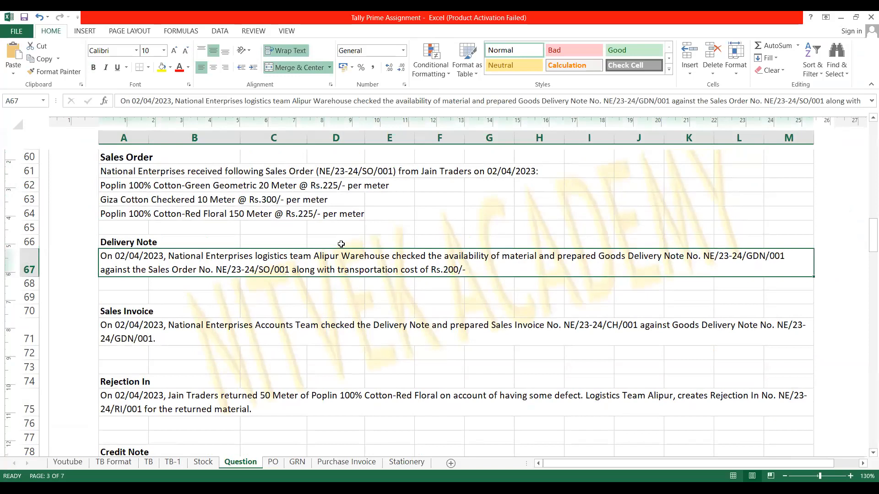
{"action": "key", "text": "Down"}
{"action": "key", "text": "Down"}
{"action": "key", "text": "Down"}
{"action": "key", "text": "Down"}
{"action": "key", "text": "Down"}
{"action": "key", "text": "Down"}
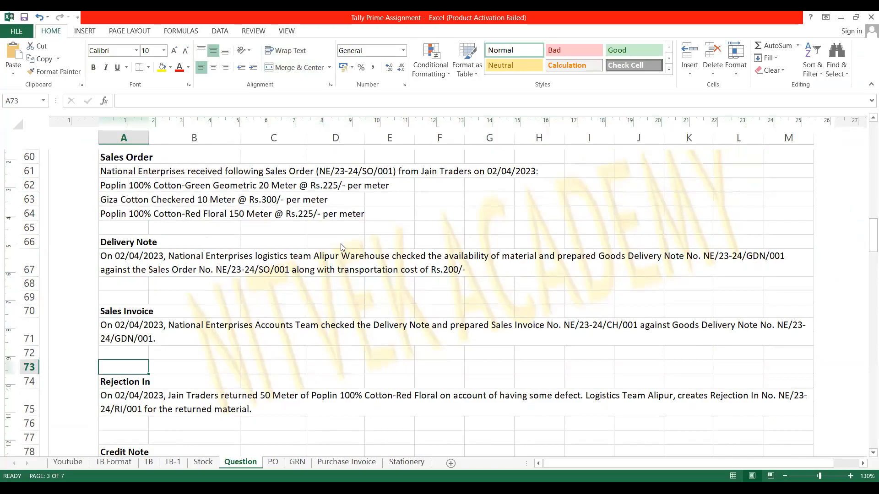
{"action": "key", "text": "alt+Tab"}
{"action": "key", "text": "Escape"}
- Open the Stock Summary listing individual stock items instead of groups
{"action": "key", "text": "Up"}
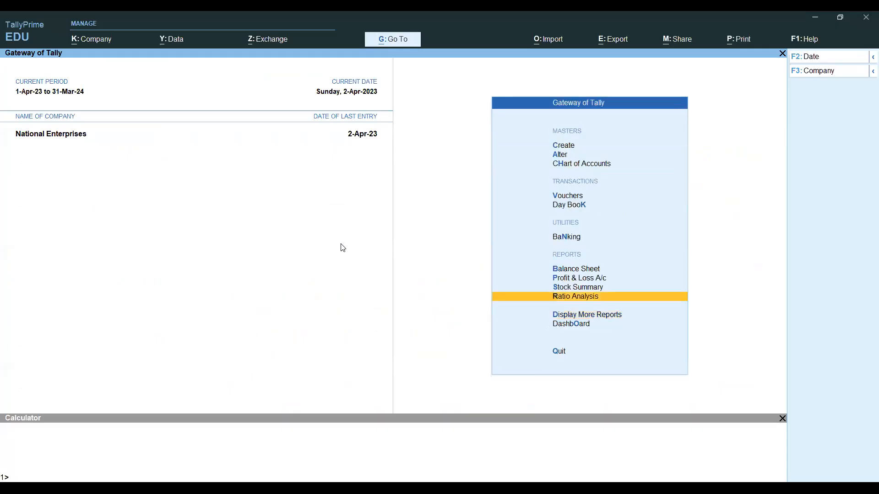
{"action": "key", "text": "Up"}
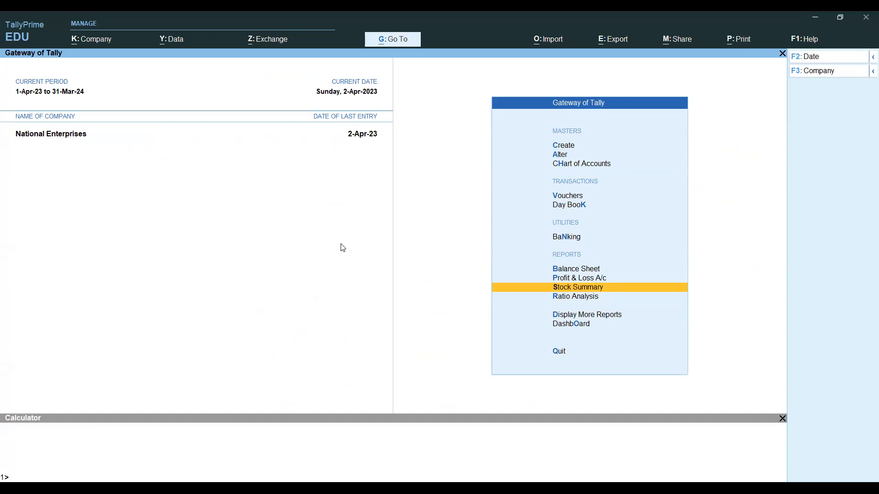
{"action": "key", "text": "Return"}
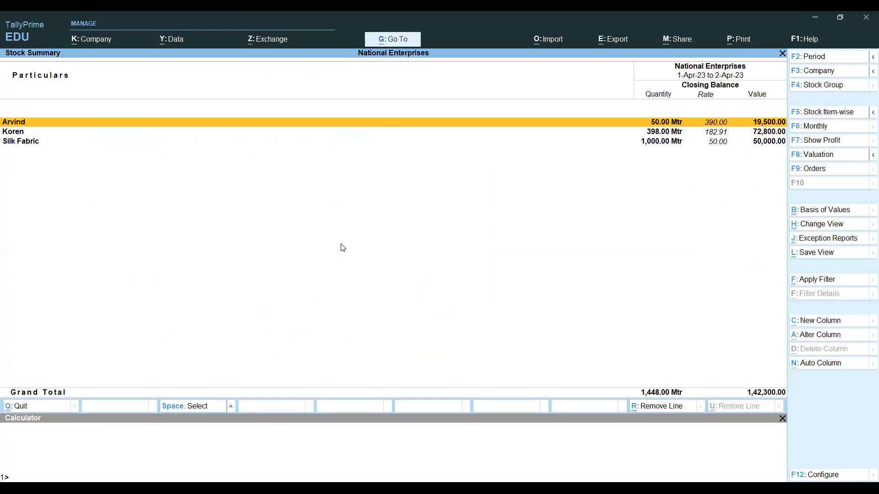
{"action": "key", "text": "F5"}
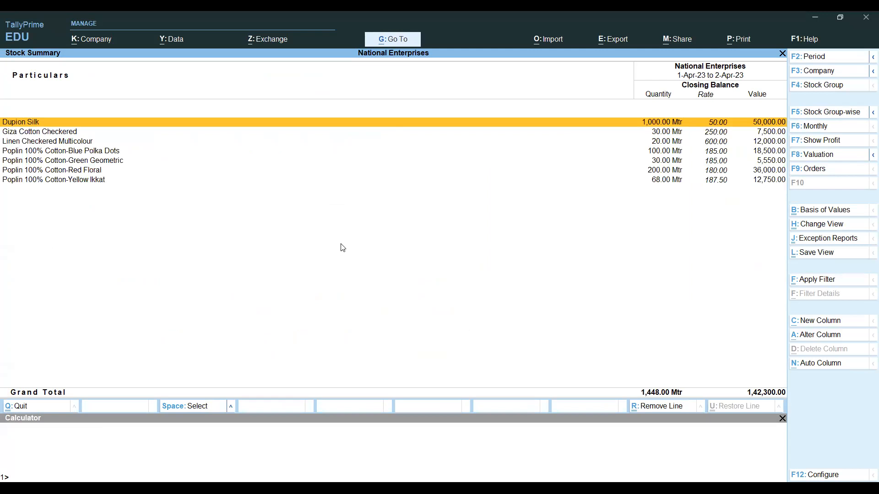
- Configure the Stock Summary to show alternate units, opening balance, inwards, outwards and zero-quantity items
{"action": "key", "text": "F12"}
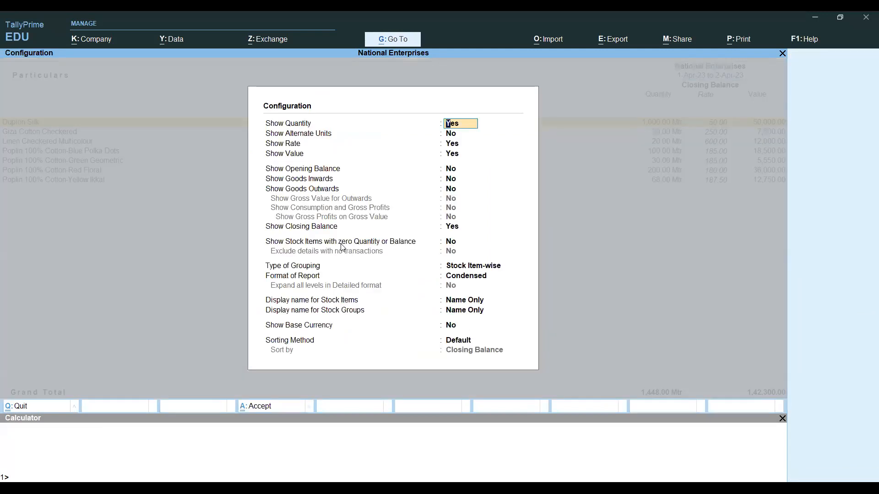
{"action": "key", "text": "Return"}
{"action": "type", "text": "y"}
{"action": "key", "text": "Return"}
{"action": "key", "text": "Return"}
{"action": "key", "text": "Return"}
{"action": "type", "text": "y"}
{"action": "key", "text": "Return"}
{"action": "type", "text": "y"}
{"action": "key", "text": "Return"}
{"action": "type", "text": "y"}
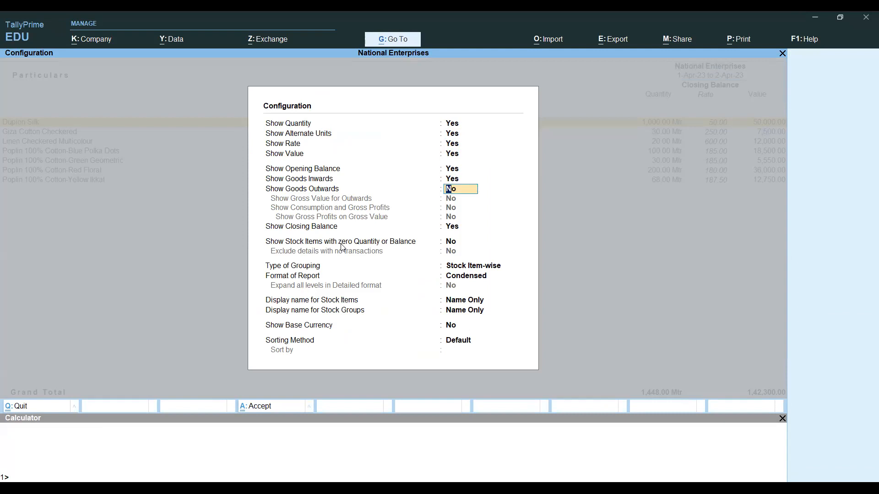
{"action": "key", "text": "Return"}
{"action": "key", "text": "Return"}
{"action": "key", "text": "Return"}
{"action": "key", "text": "Return"}
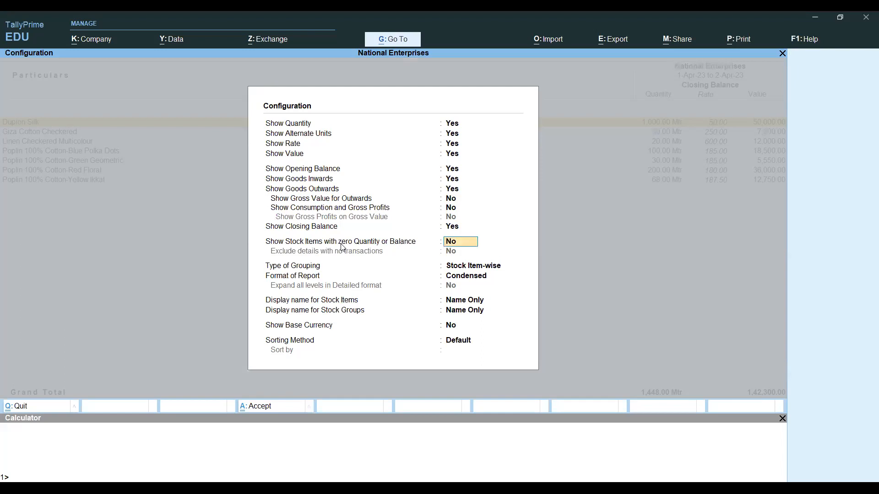
{"action": "type", "text": "y"}
{"action": "key", "text": "Return"}
{"action": "key", "text": "ctrl+a"}
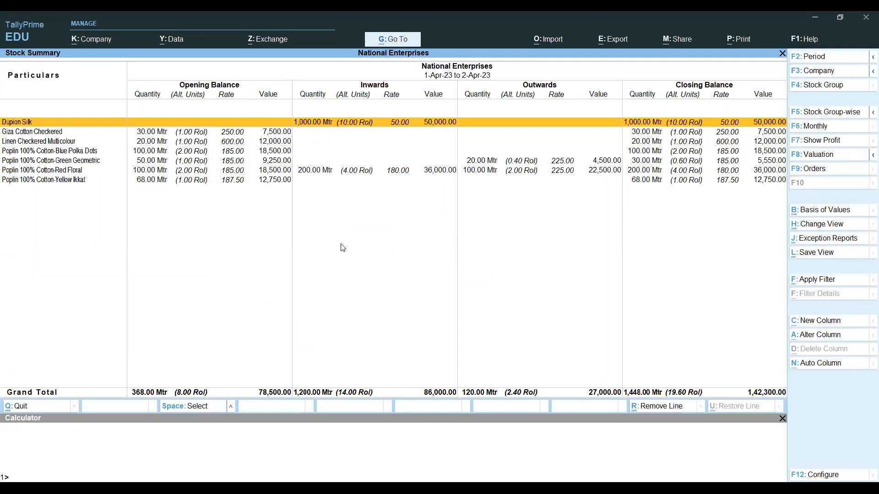
- Open the monthly summary for Poplin 100% Cotton-Green Geometric
{"action": "key", "text": "Down"}
{"action": "key", "text": "Down"}
{"action": "key", "text": "Down"}
{"action": "key", "text": "Down"}
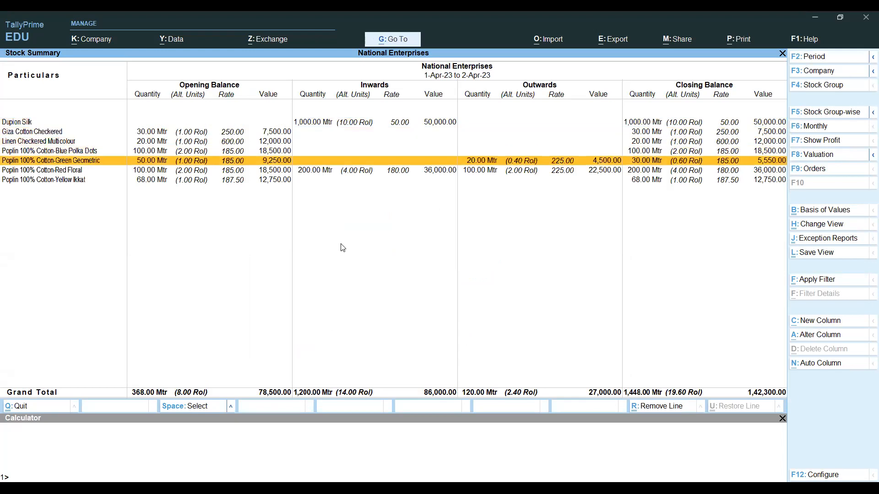
{"action": "key", "text": "Down"}
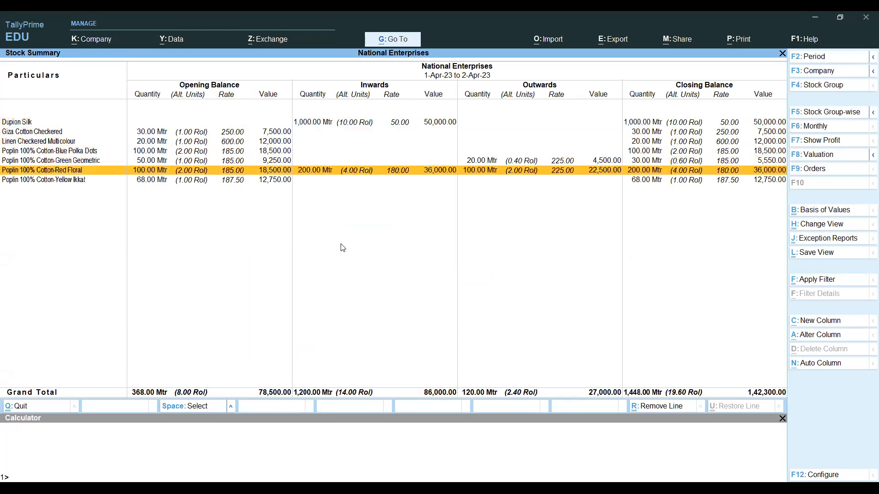
{"action": "key", "text": "Up"}
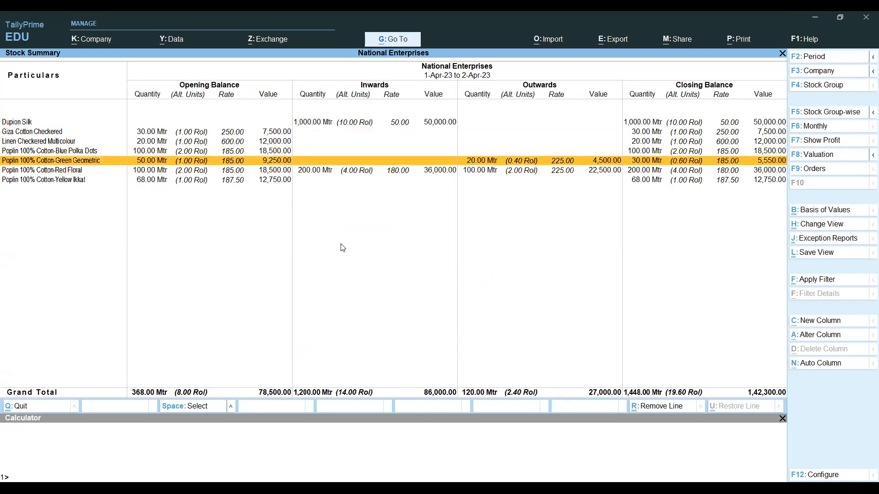
{"action": "key", "text": "Return"}
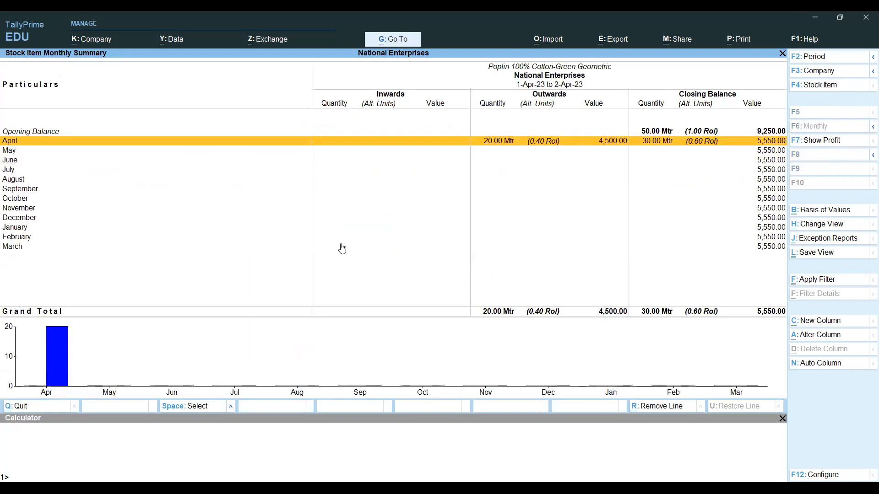
- Check Green Geometric's April vouchers, then open Poplin Red Floral's April voucher list
{"action": "key", "text": "Return"}
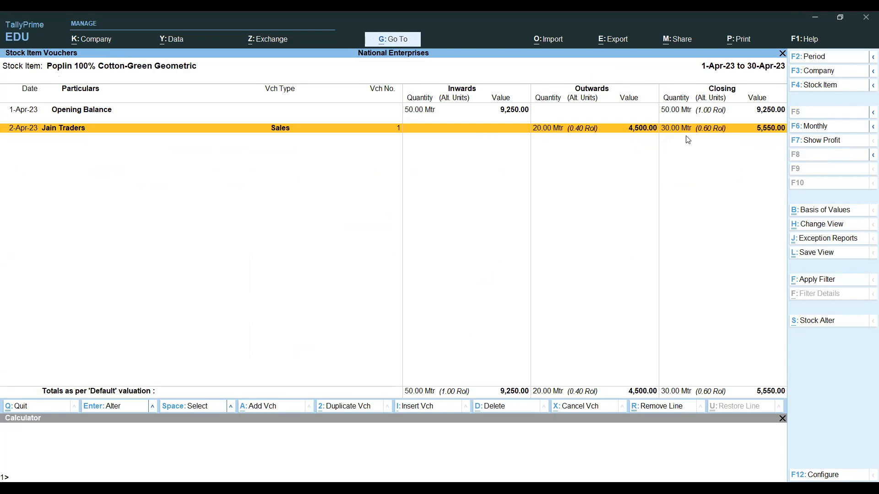
{"action": "key", "text": "Escape"}
{"action": "key", "text": "Escape"}
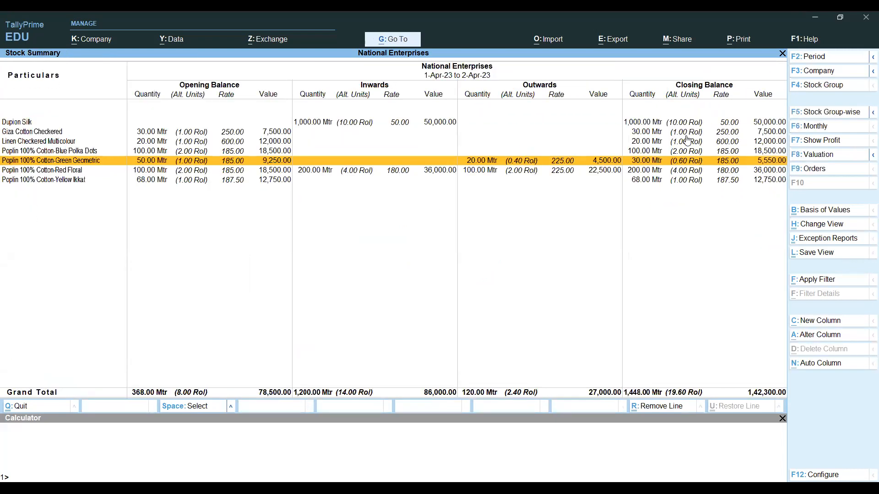
{"action": "key", "text": "Down"}
{"action": "key", "text": "Return"}
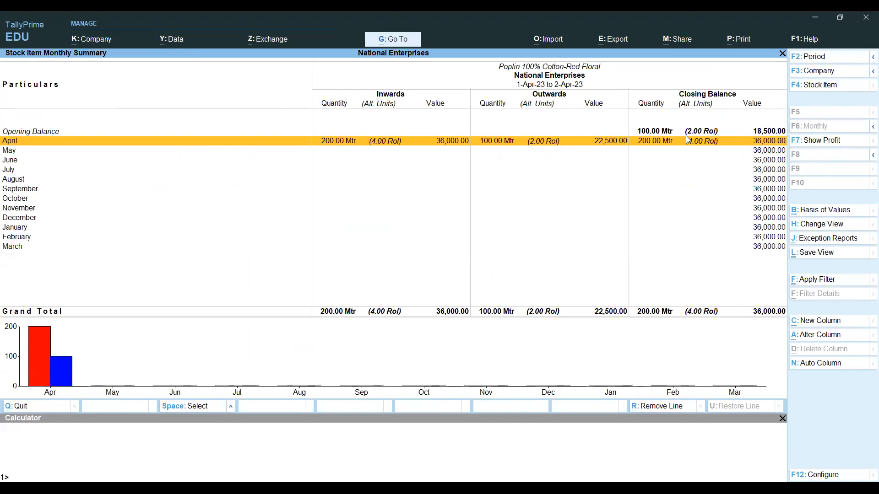
{"action": "key", "text": "Return"}
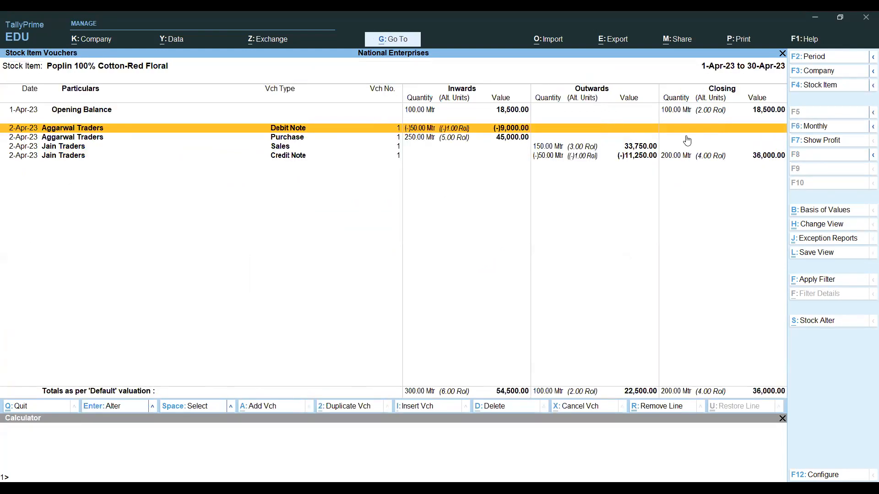
{"action": "key", "text": "Down"}
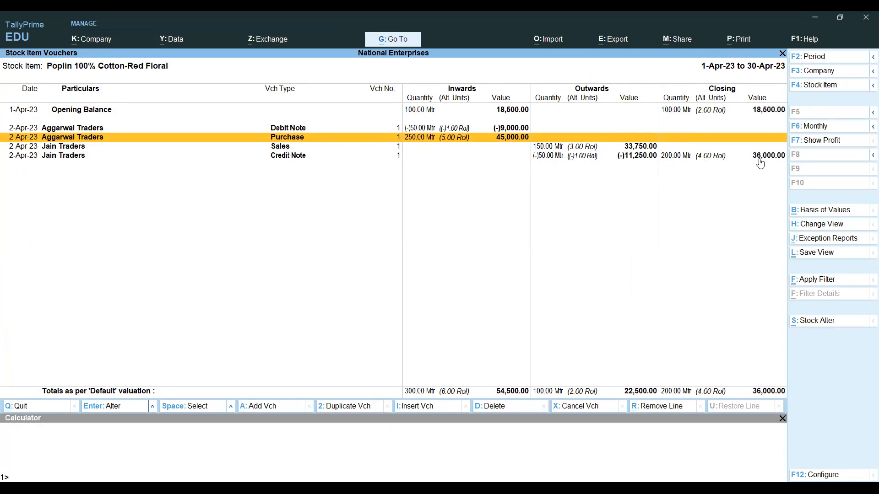
- Turn on the rate column in the Red Floral voucher list
{"action": "key", "text": "F12"}
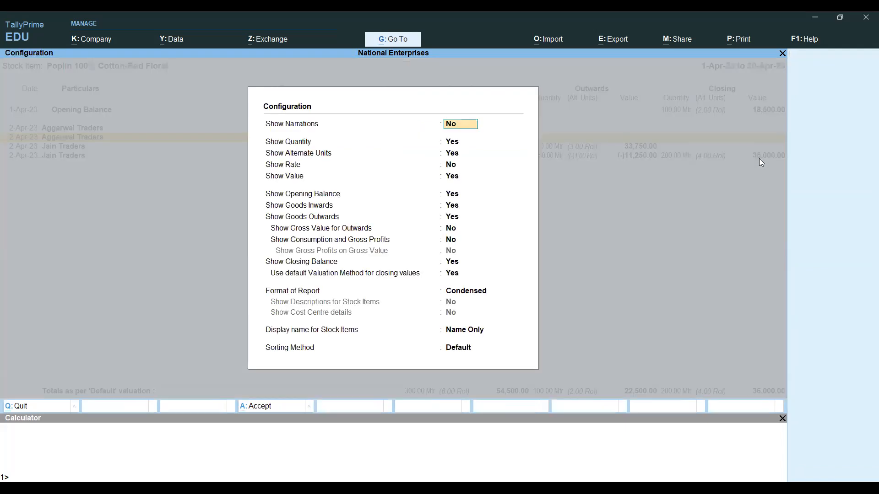
{"action": "key", "text": "Down"}
{"action": "key", "text": "Down"}
{"action": "key", "text": "Down"}
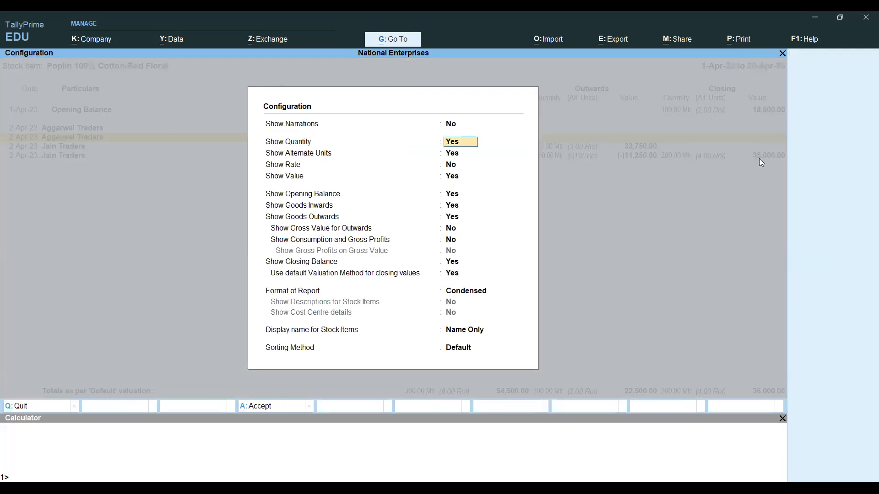
{"action": "type", "text": "y"}
{"action": "key", "text": "Return"}
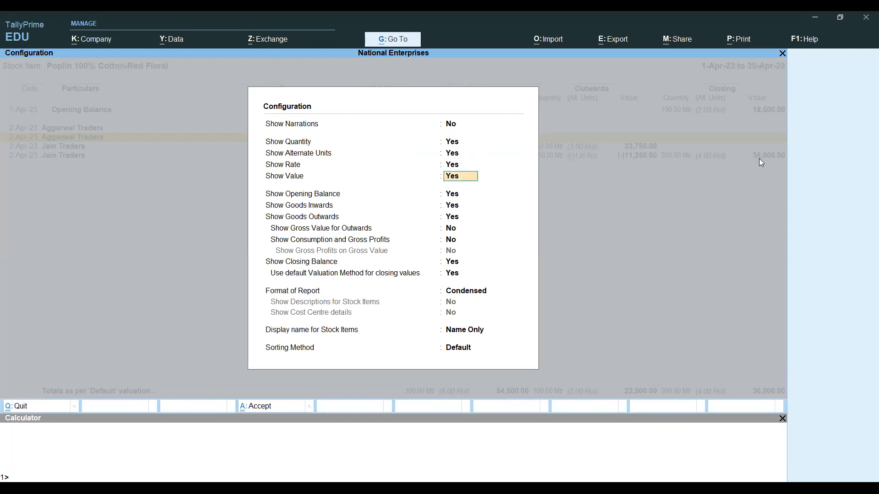
{"action": "key", "text": "ctrl+a"}
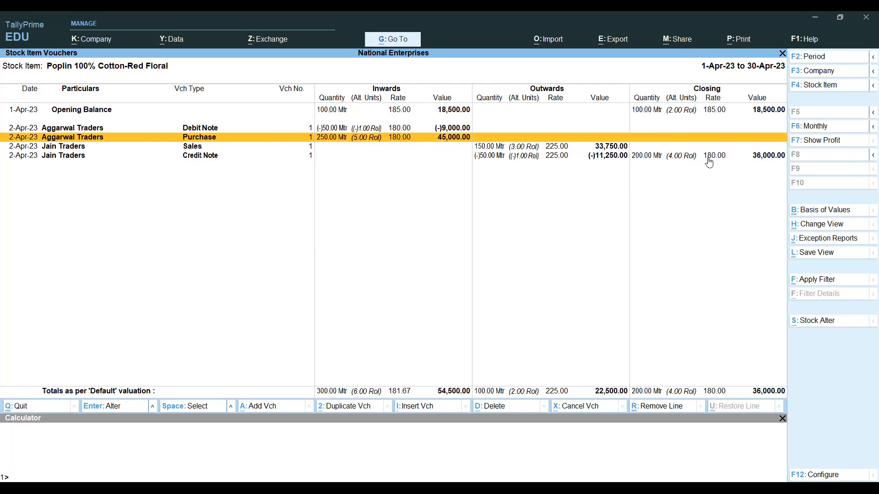
- Back out to the Stock Summary and switch to the PowerPoint presentation
{"action": "key", "text": "Escape"}
{"action": "key", "text": "Escape"}
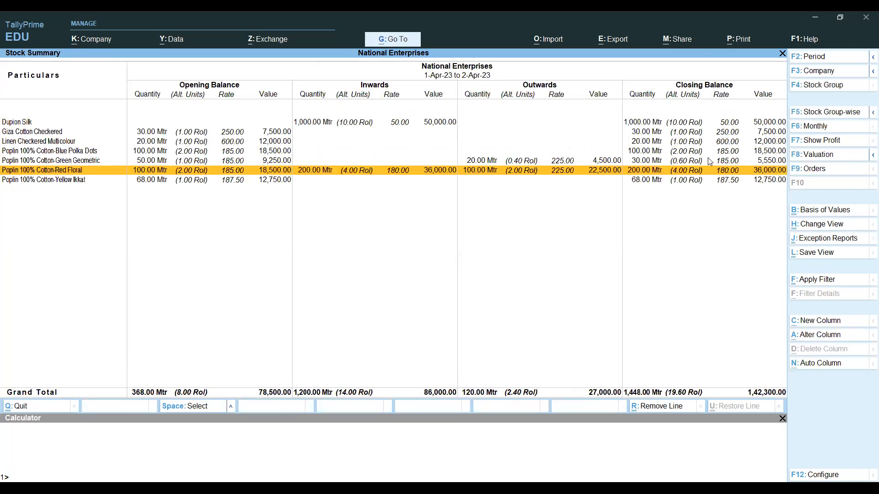
{"action": "key", "text": "Escape"}
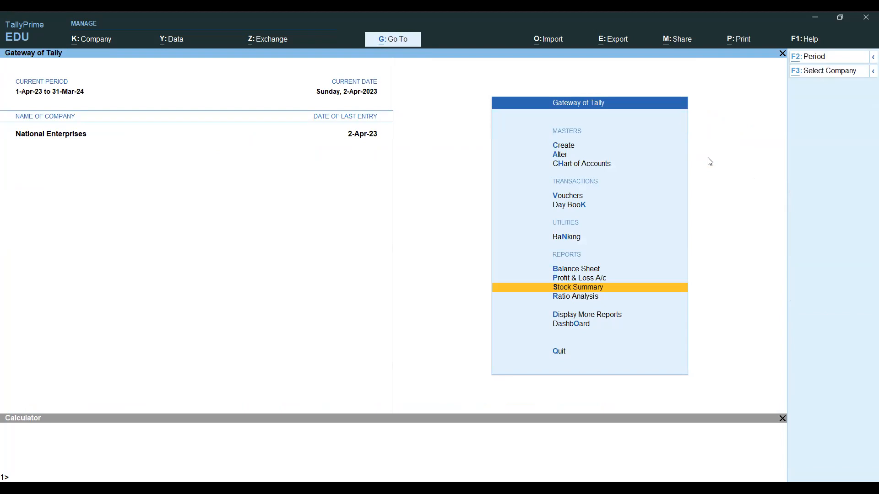
{"action": "key", "text": "alt+g"}
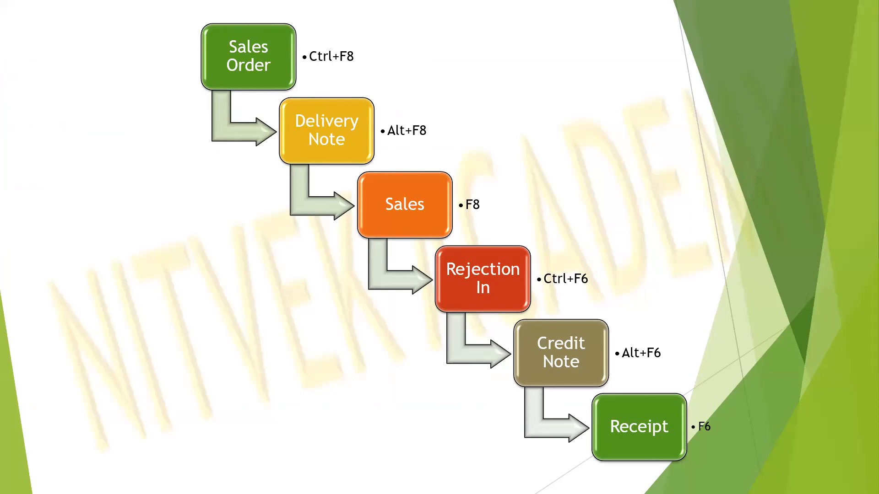
- Advance two slides, past the Tally navigation steps, to the closing thank-you slide
{"action": "key", "text": "Right"}
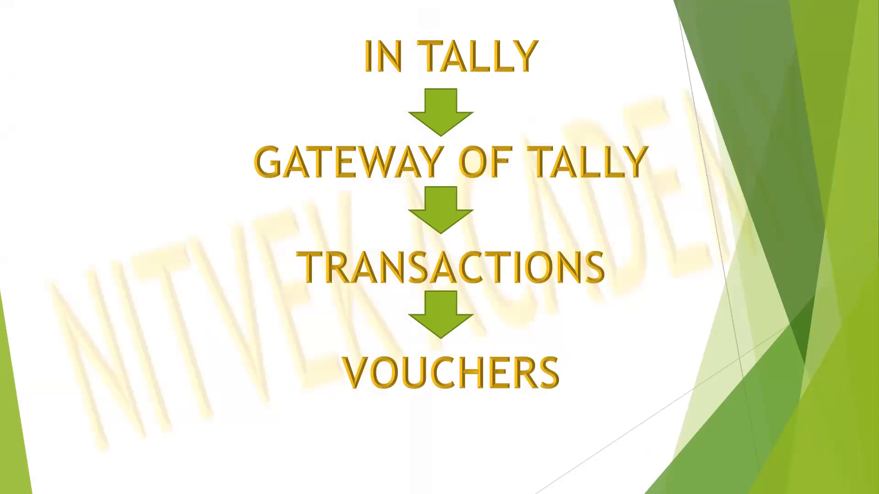
{"action": "key", "text": "Right"}
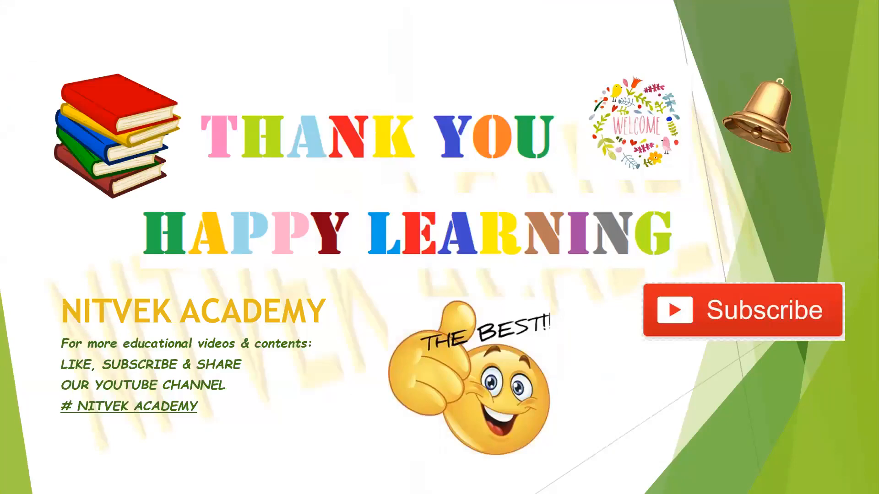